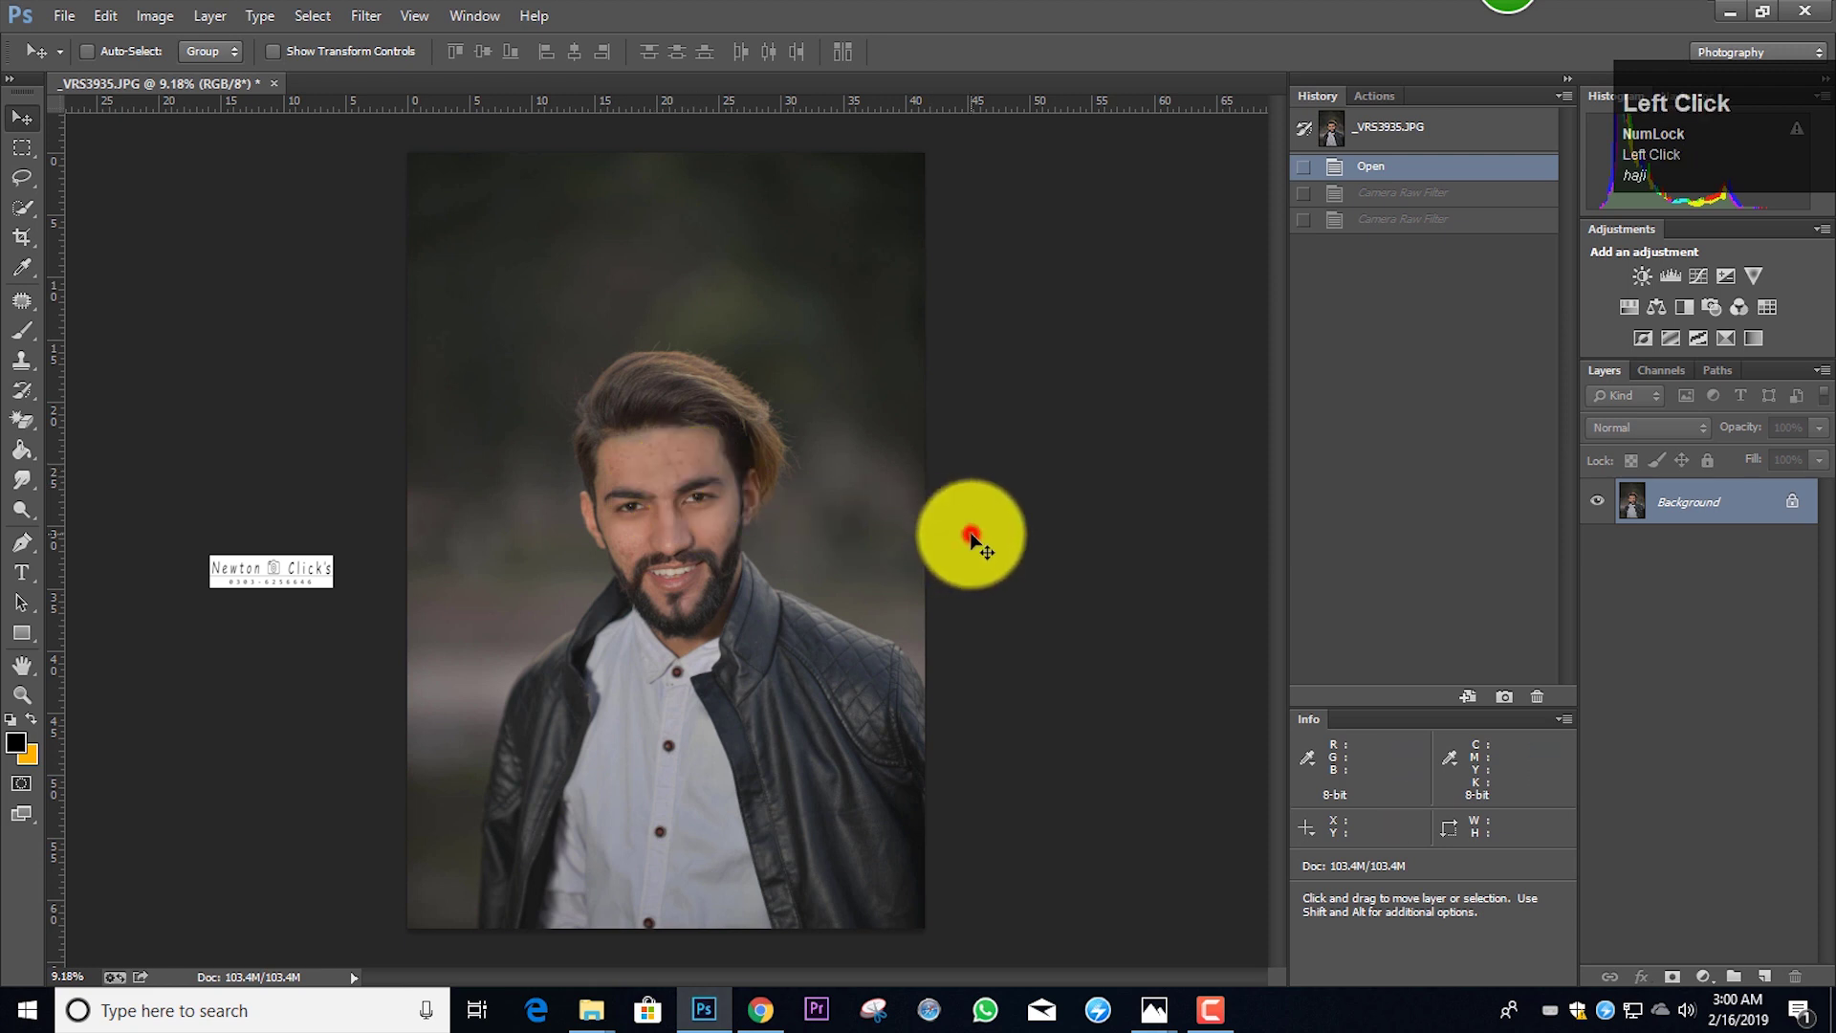
Activate the Mixer Brush Tool and enlarge its brush to 500 px over the man's face
{"action": "scroll", "coordinate": [669, 488], "scroll_direction": "up", "scroll_amount": 4}
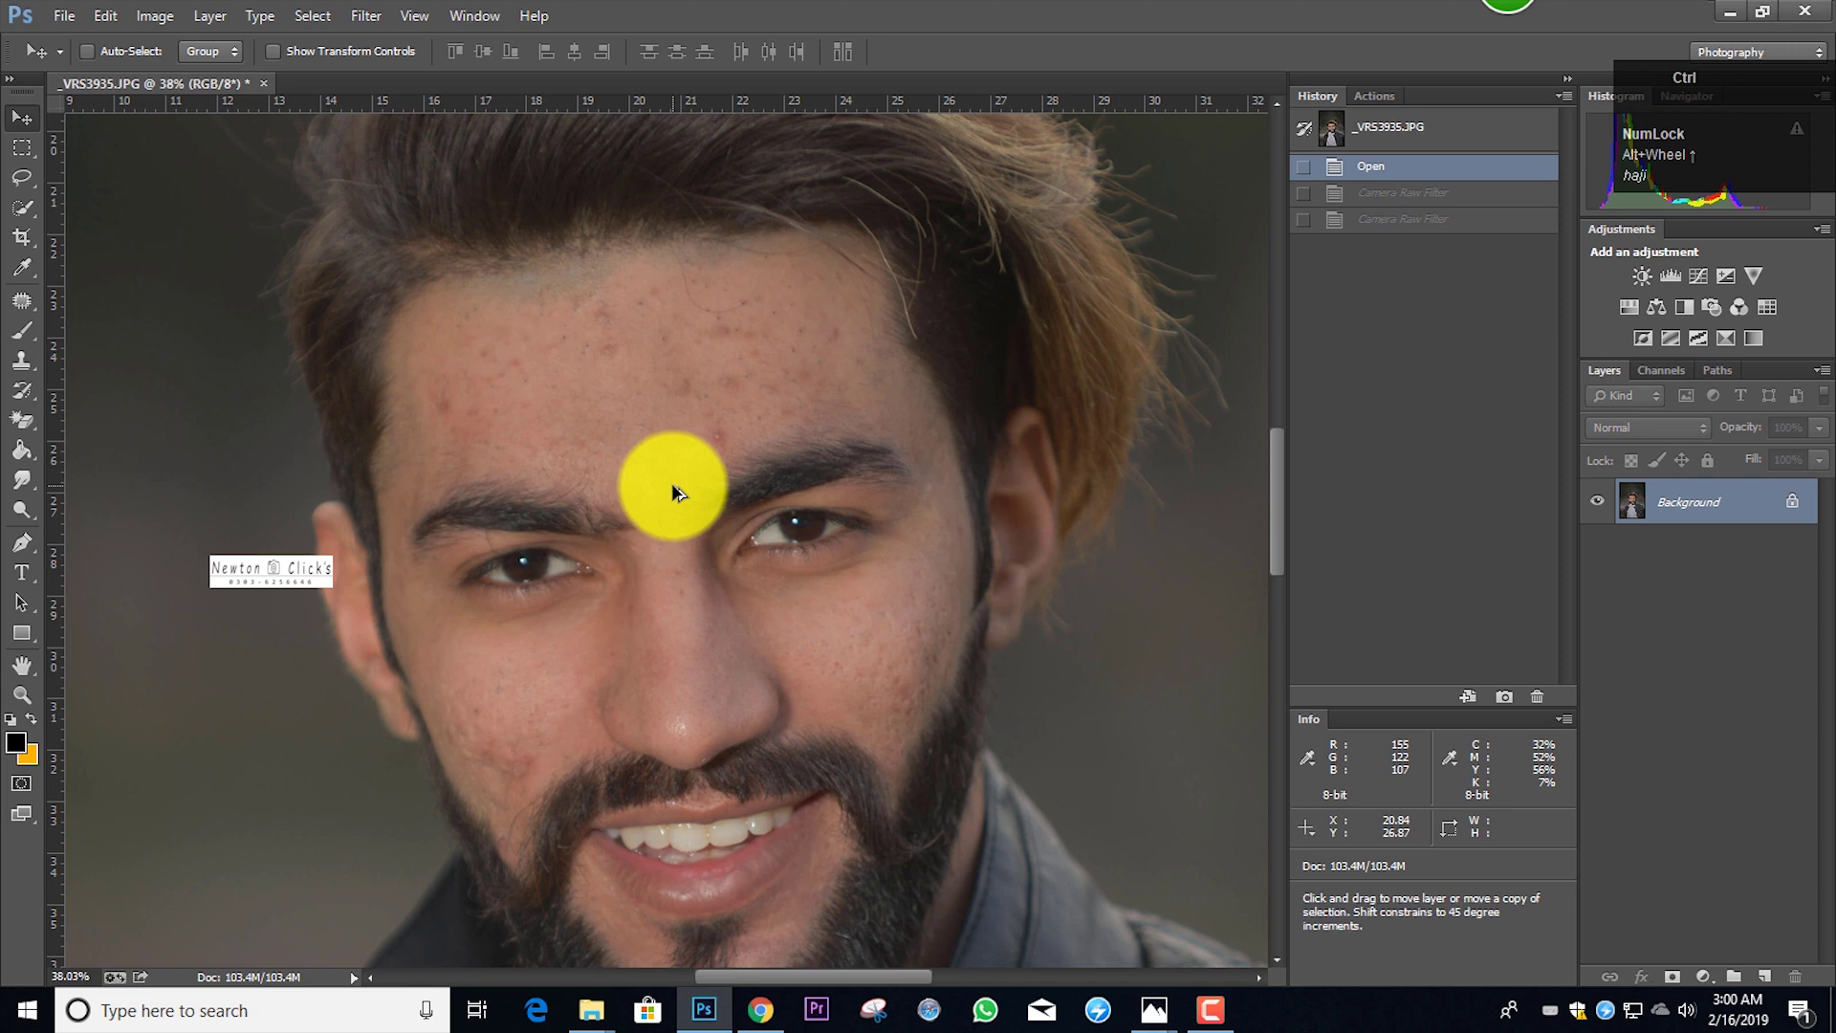
{"action": "scroll", "coordinate": [671, 484], "scroll_direction": "down", "scroll_amount": 2}
{"action": "scroll", "coordinate": [671, 484], "scroll_direction": "down", "scroll_amount": 3}
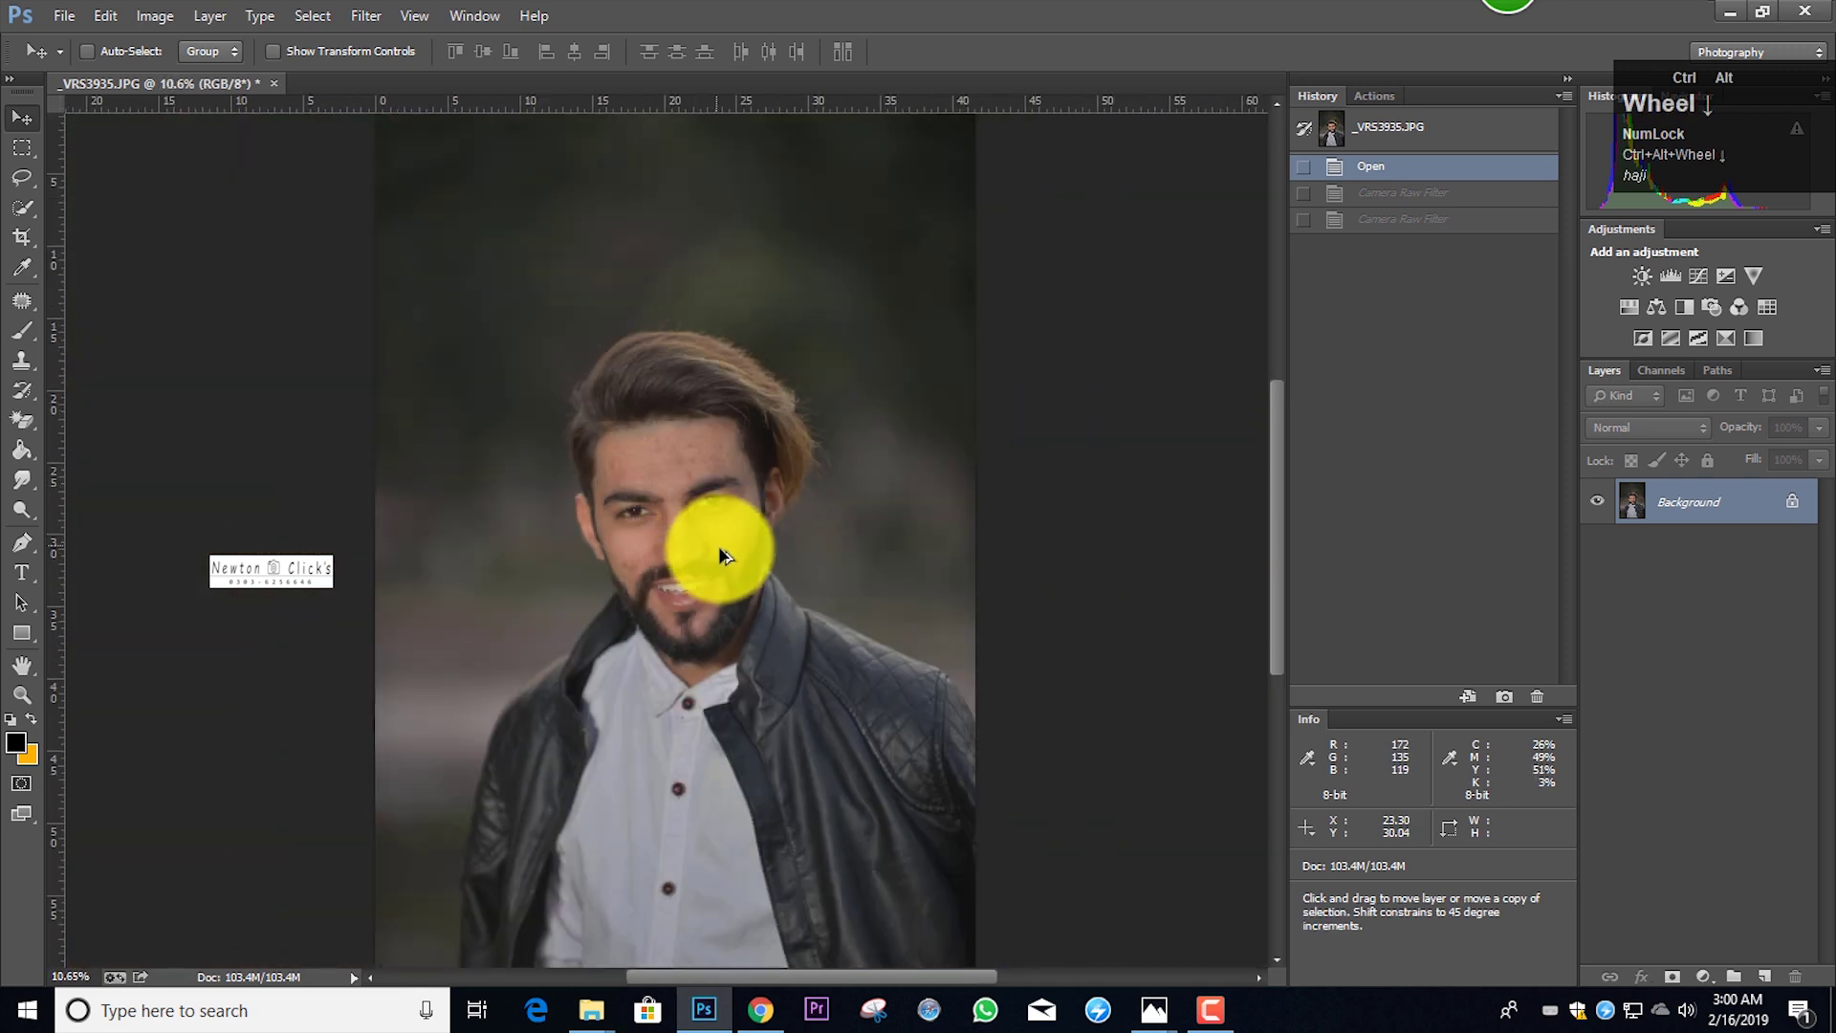
{"action": "scroll", "coordinate": [717, 473], "scroll_direction": "up", "scroll_amount": 3}
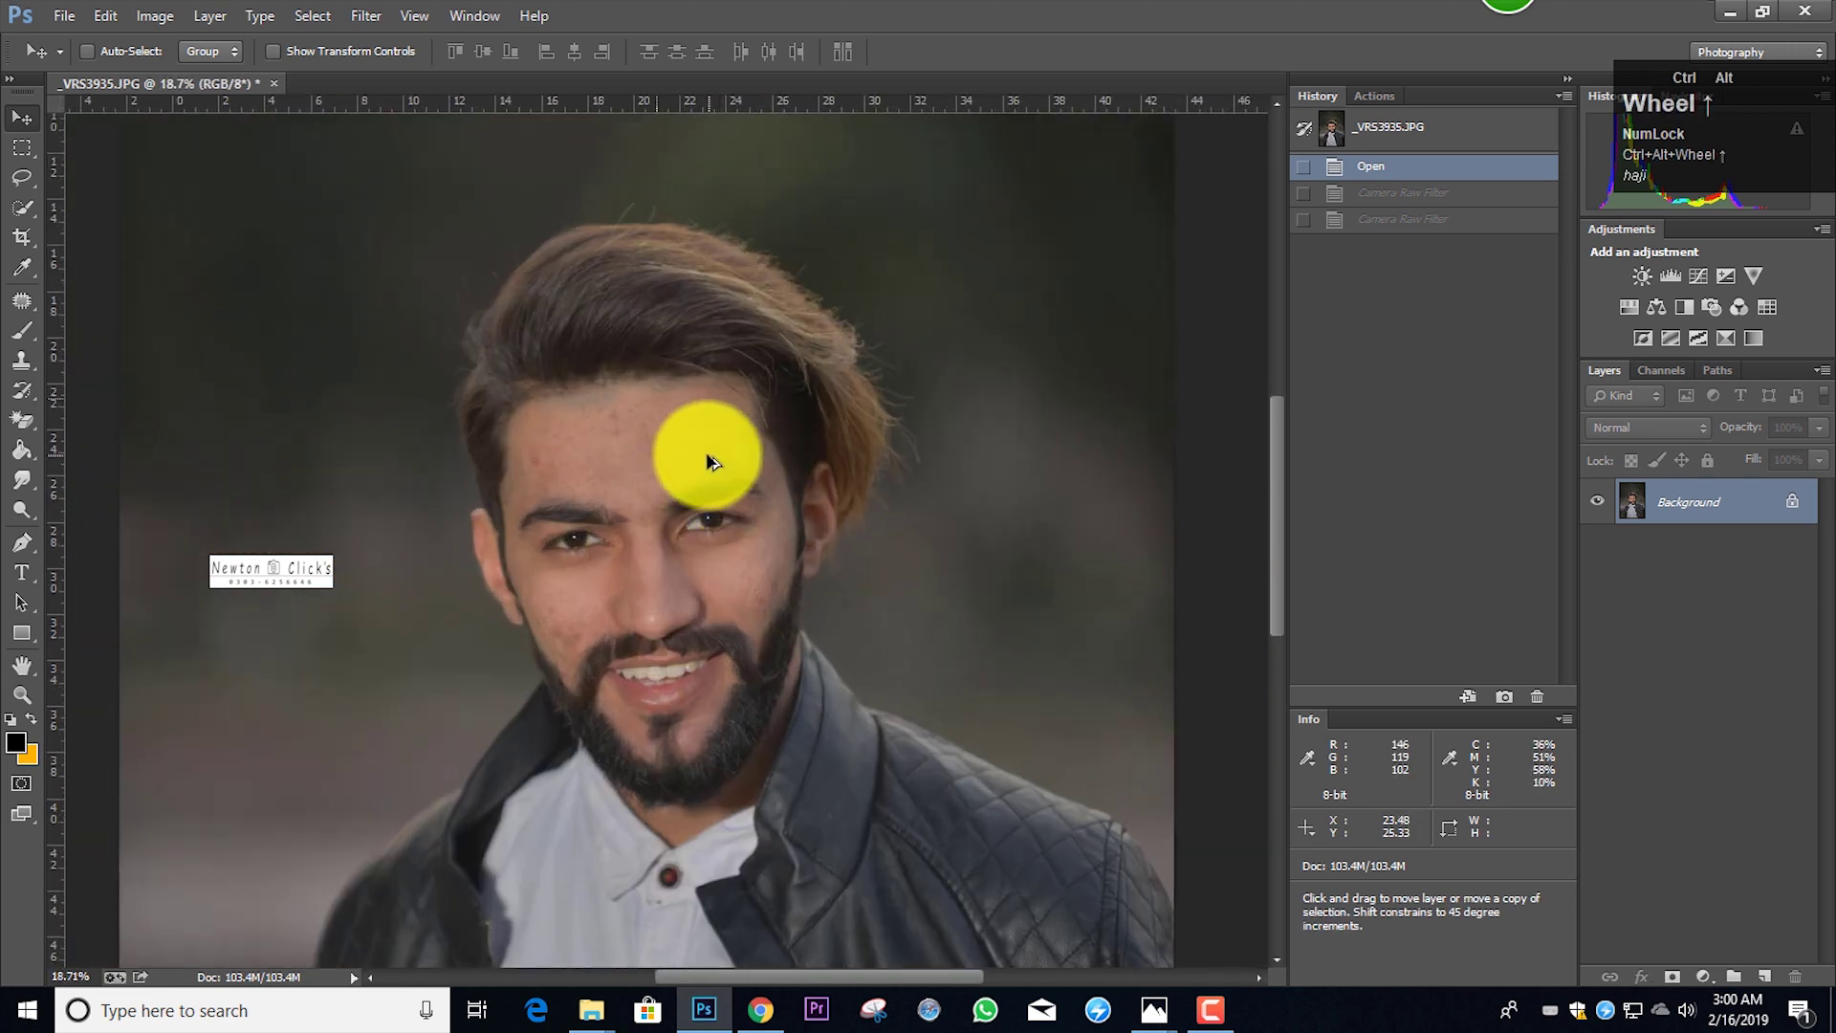
{"action": "scroll", "coordinate": [618, 457], "scroll_direction": "up", "scroll_amount": 1}
{"action": "right_click", "coordinate": [27, 332]}
{"action": "left_click", "coordinate": [101, 395]}
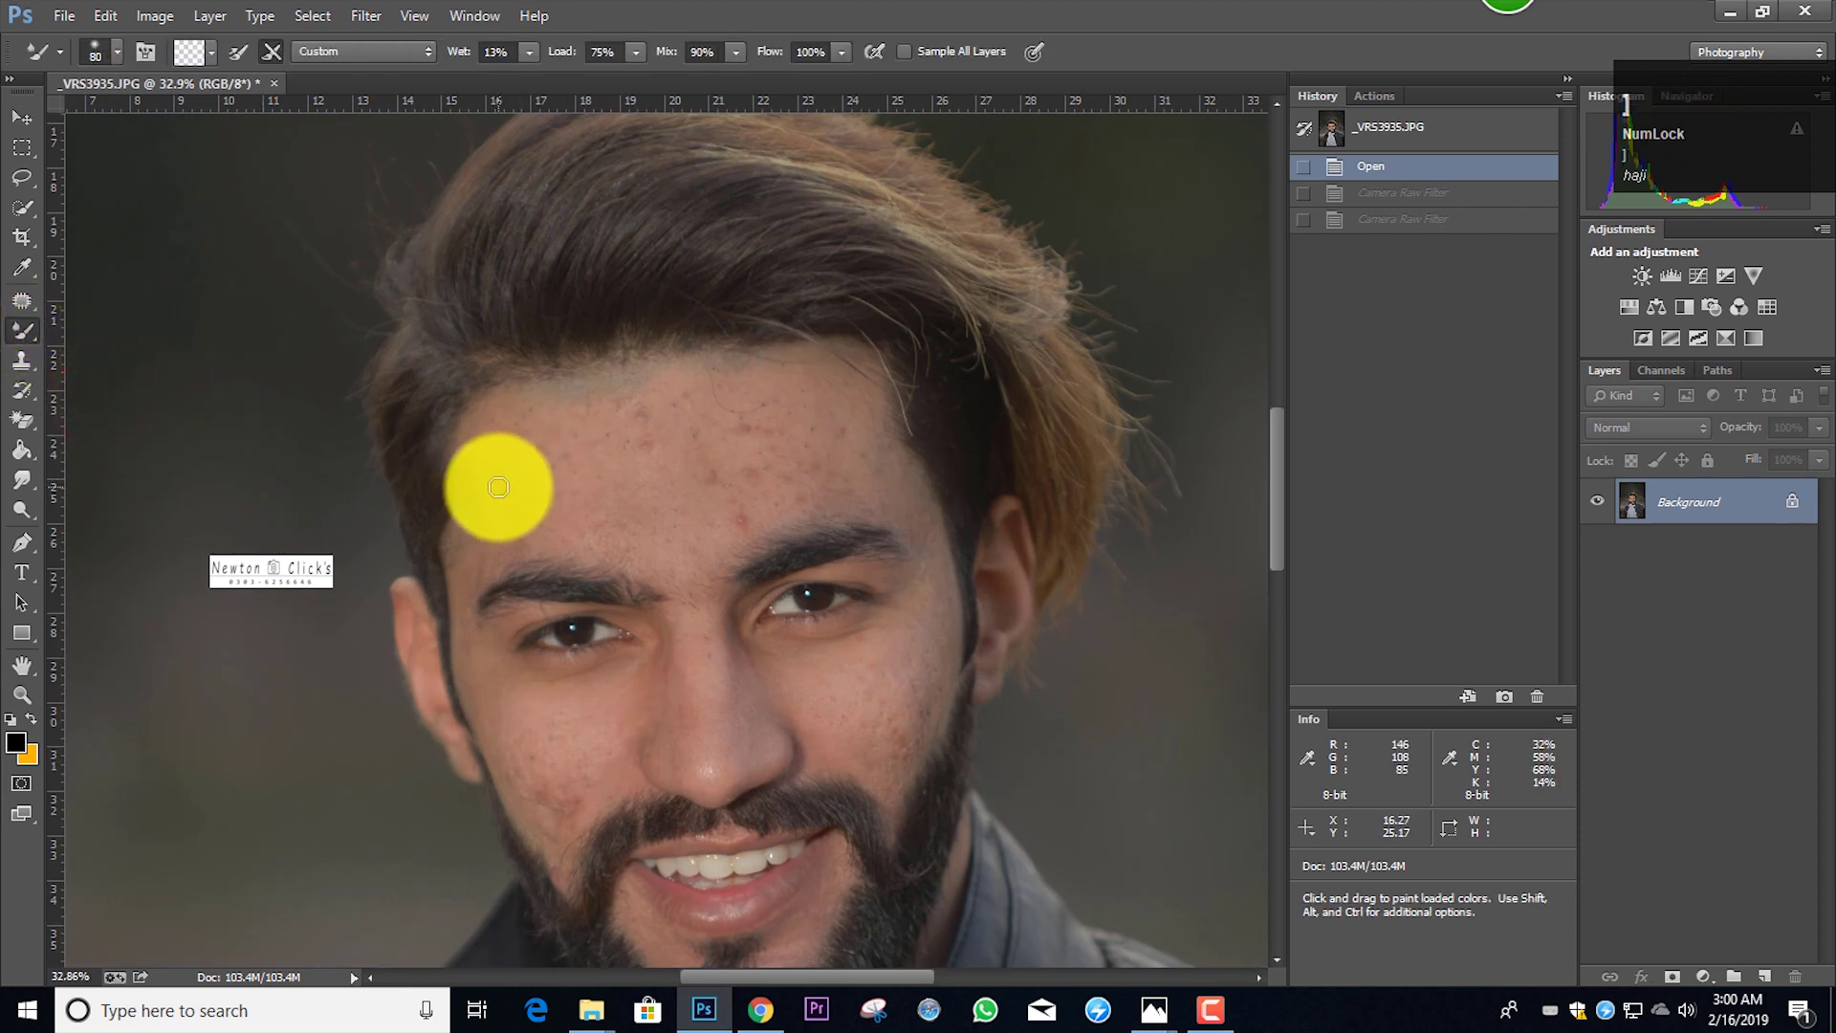
{"action": "key", "text": "bracketright"}
{"action": "key", "text": "bracketright"}
{"action": "key", "text": "bracketright"}
{"action": "key", "text": "bracketright"}
{"action": "key", "text": "bracketright"}
{"action": "key", "text": "bracketright"}
{"action": "key", "text": "bracketright"}
{"action": "key", "text": "bracketright"}
{"action": "key", "text": "bracketright"}
{"action": "key", "text": "bracketright"}
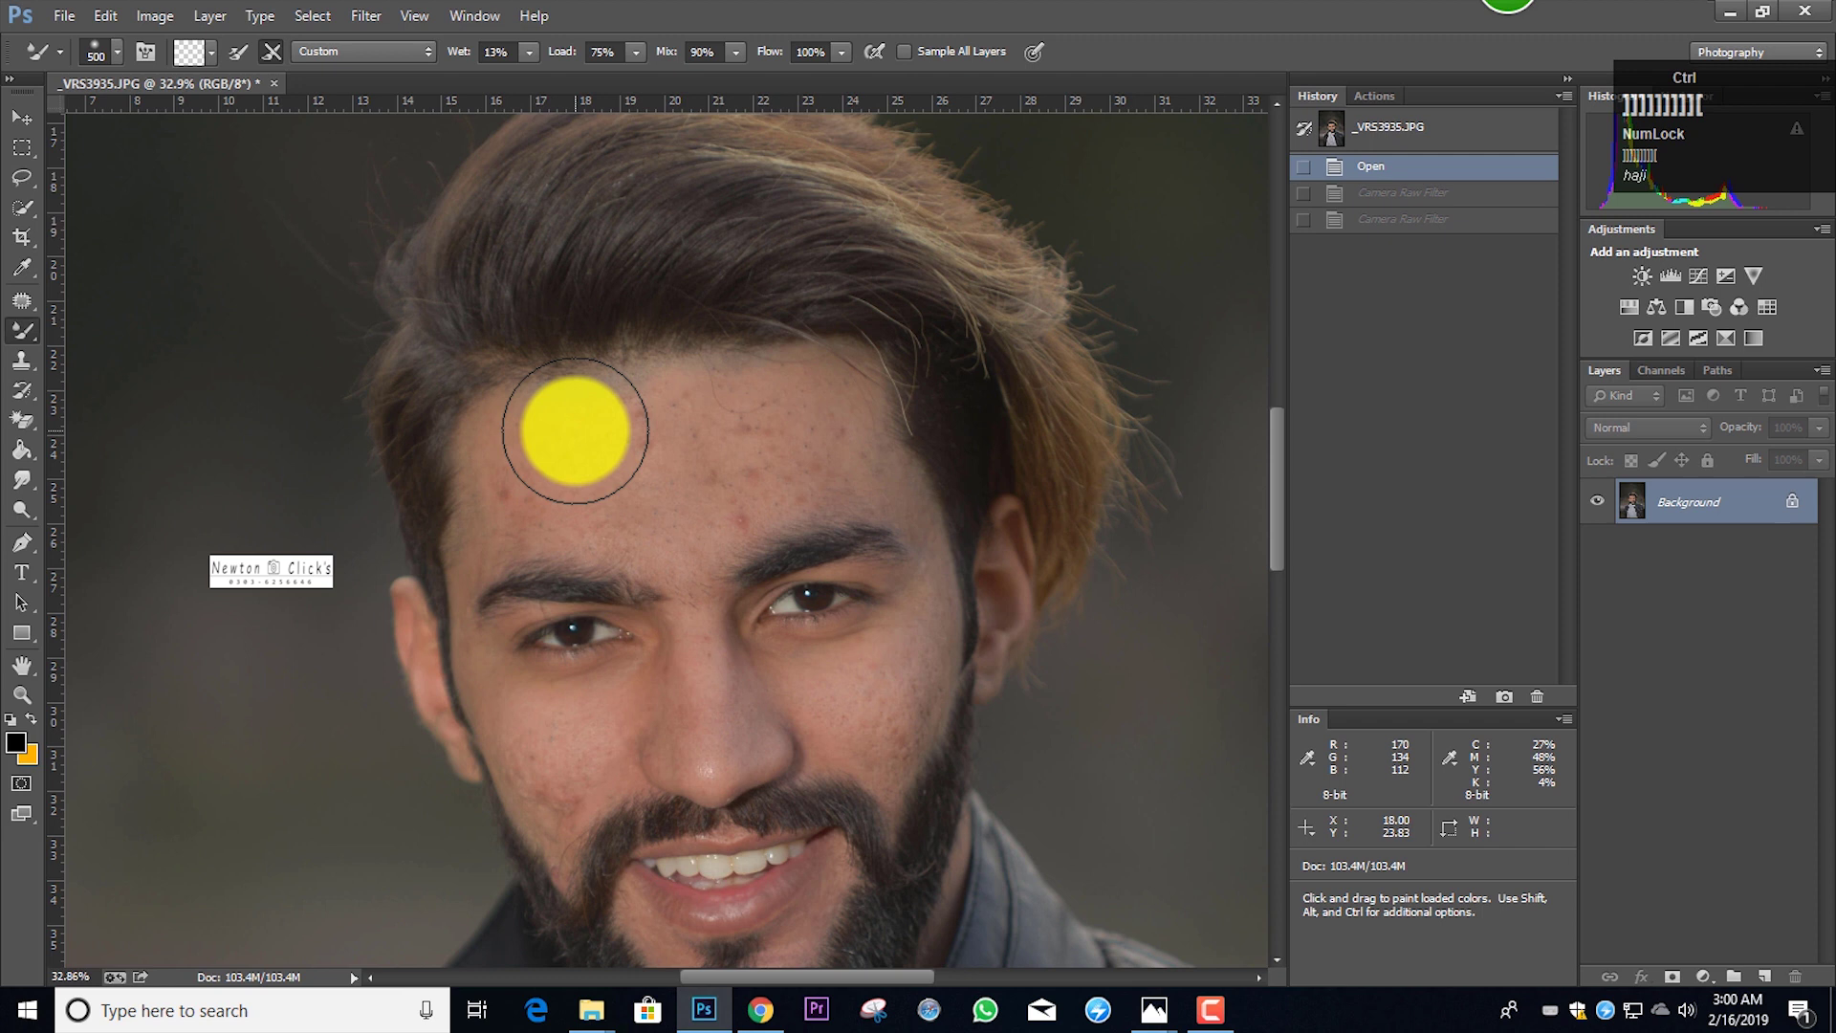
{"action": "scroll", "coordinate": [573, 430], "scroll_direction": "up", "scroll_amount": 1}
{"action": "left_click", "coordinate": [1638, 205]}
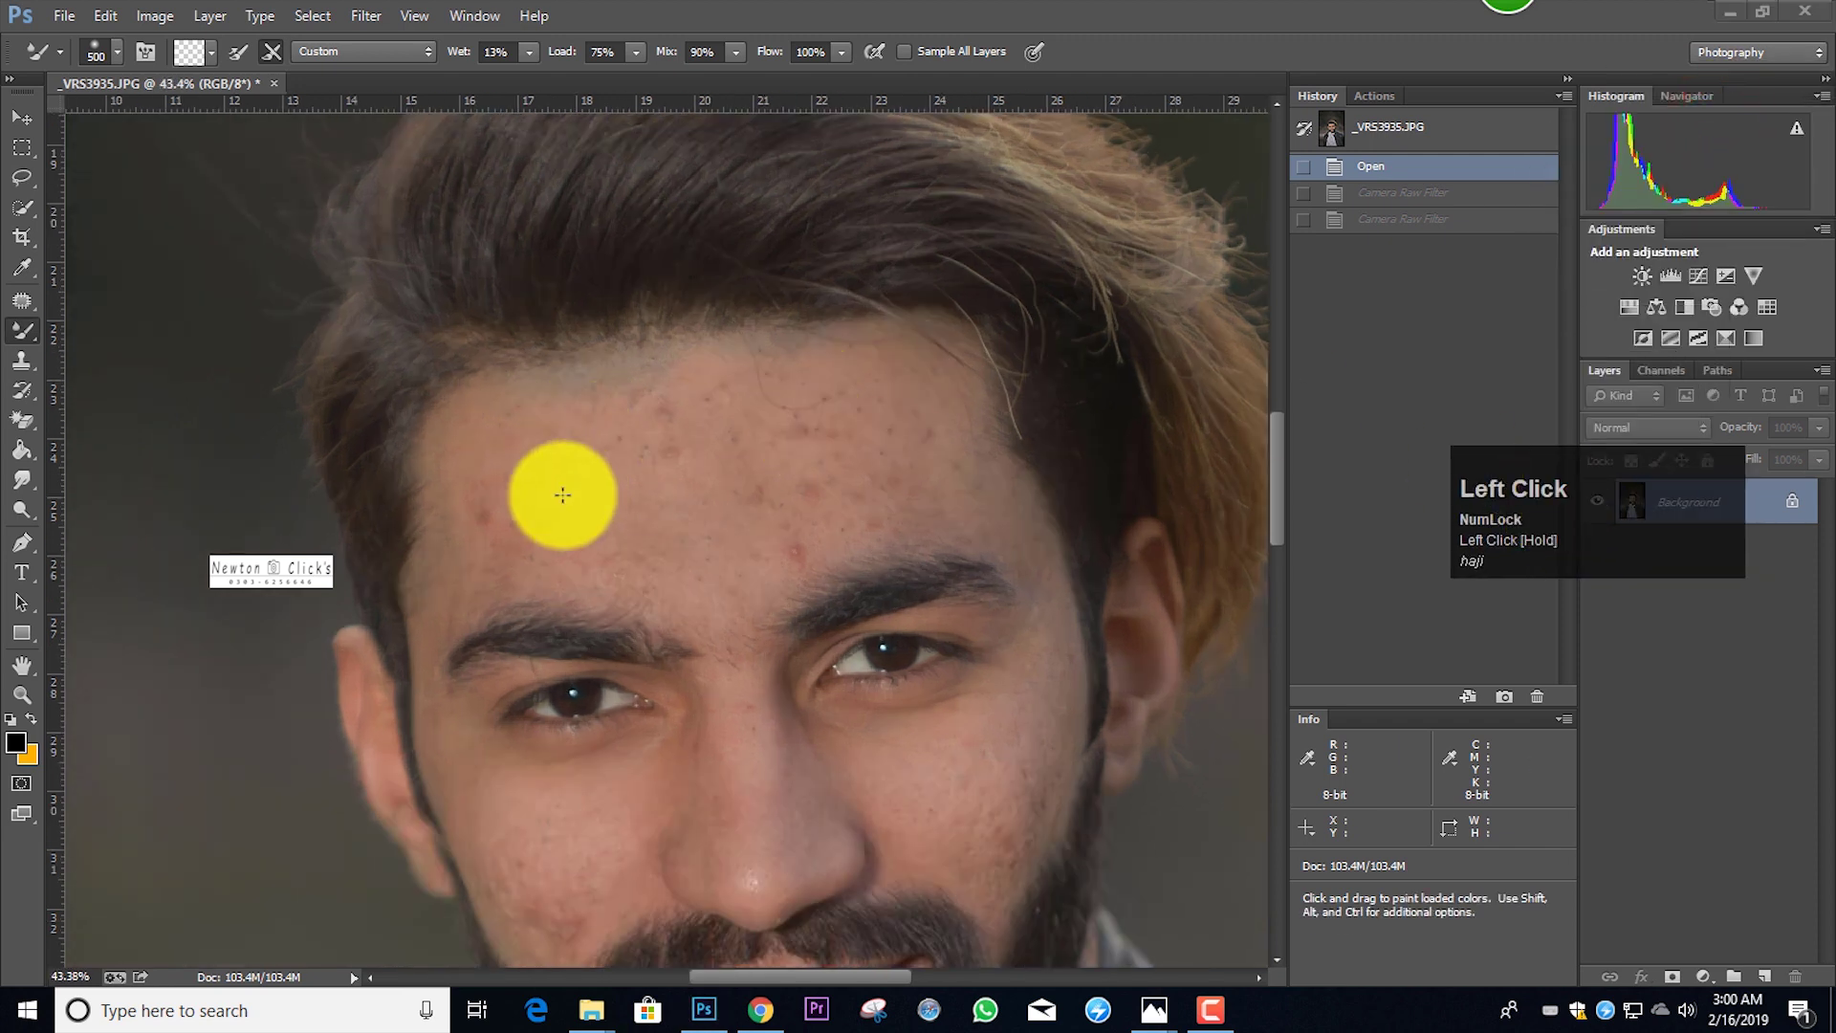
{"action": "left_click", "coordinate": [409, 427]}
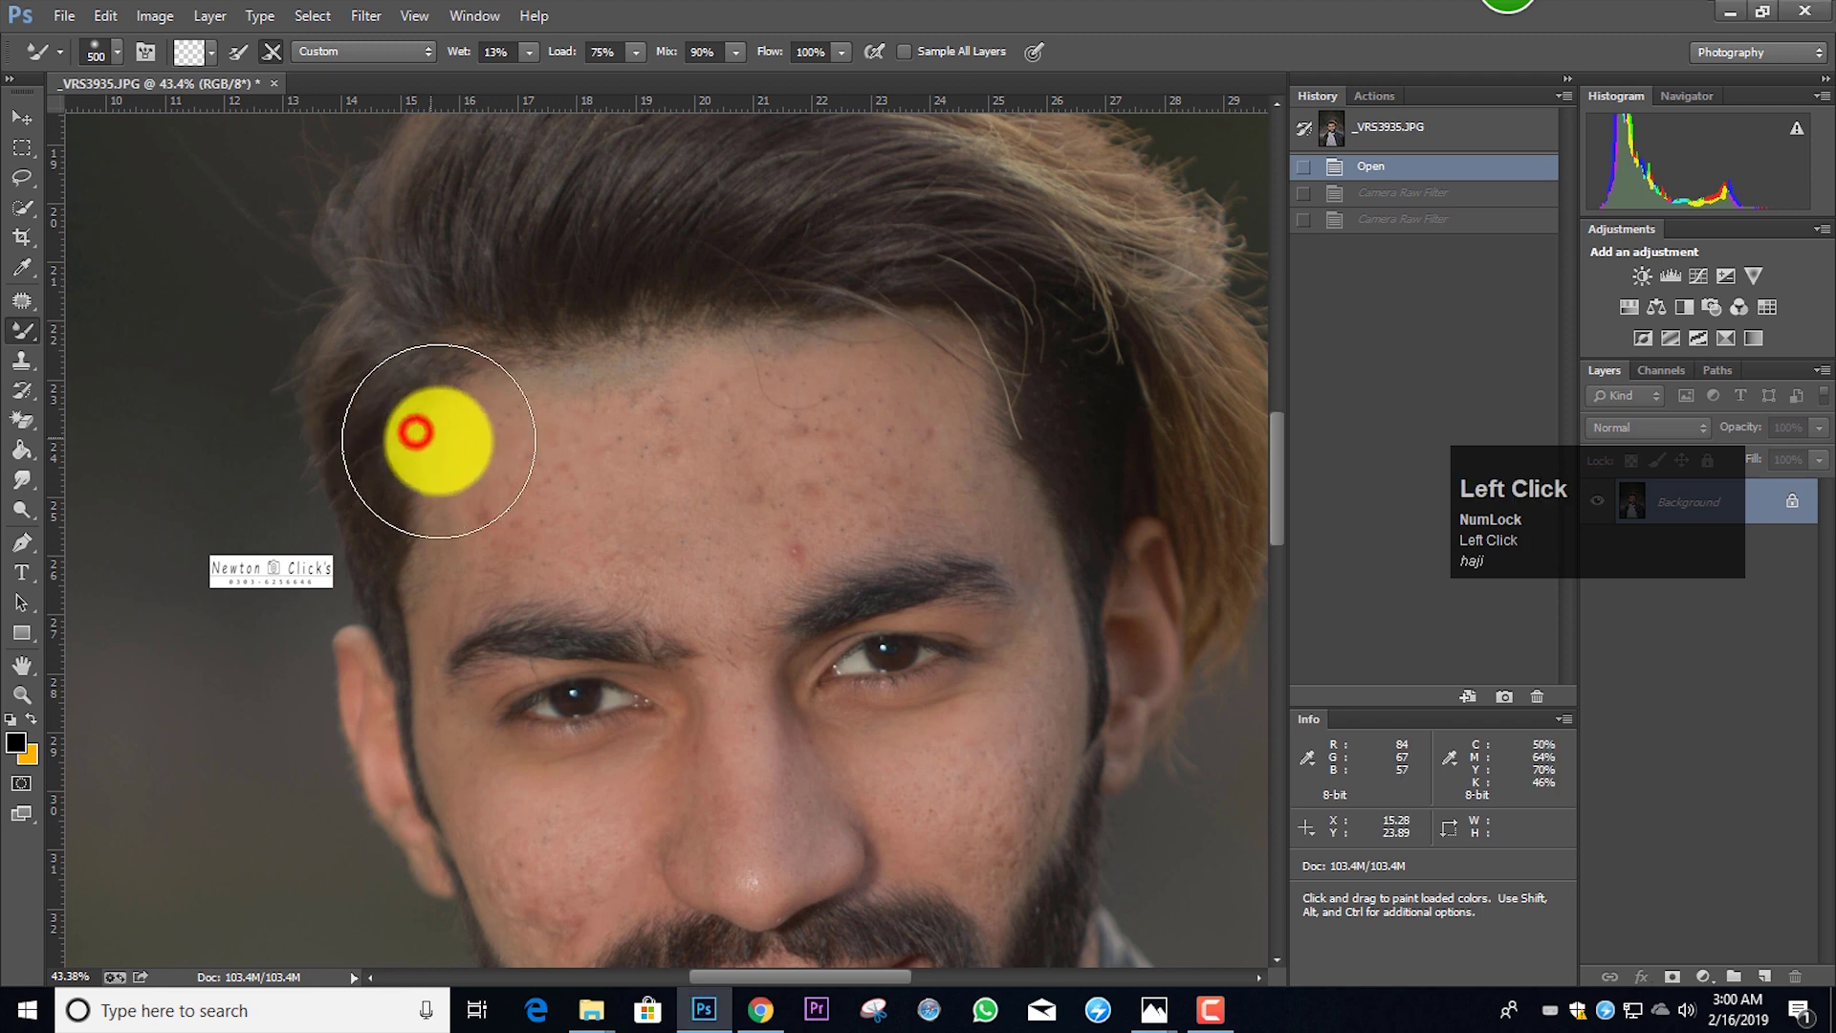
{"action": "key", "text": "bracketleft"}
{"action": "key", "text": "bracketleft"}
{"action": "key", "text": "bracketleft"}
{"action": "key", "text": "ctrl+z"}
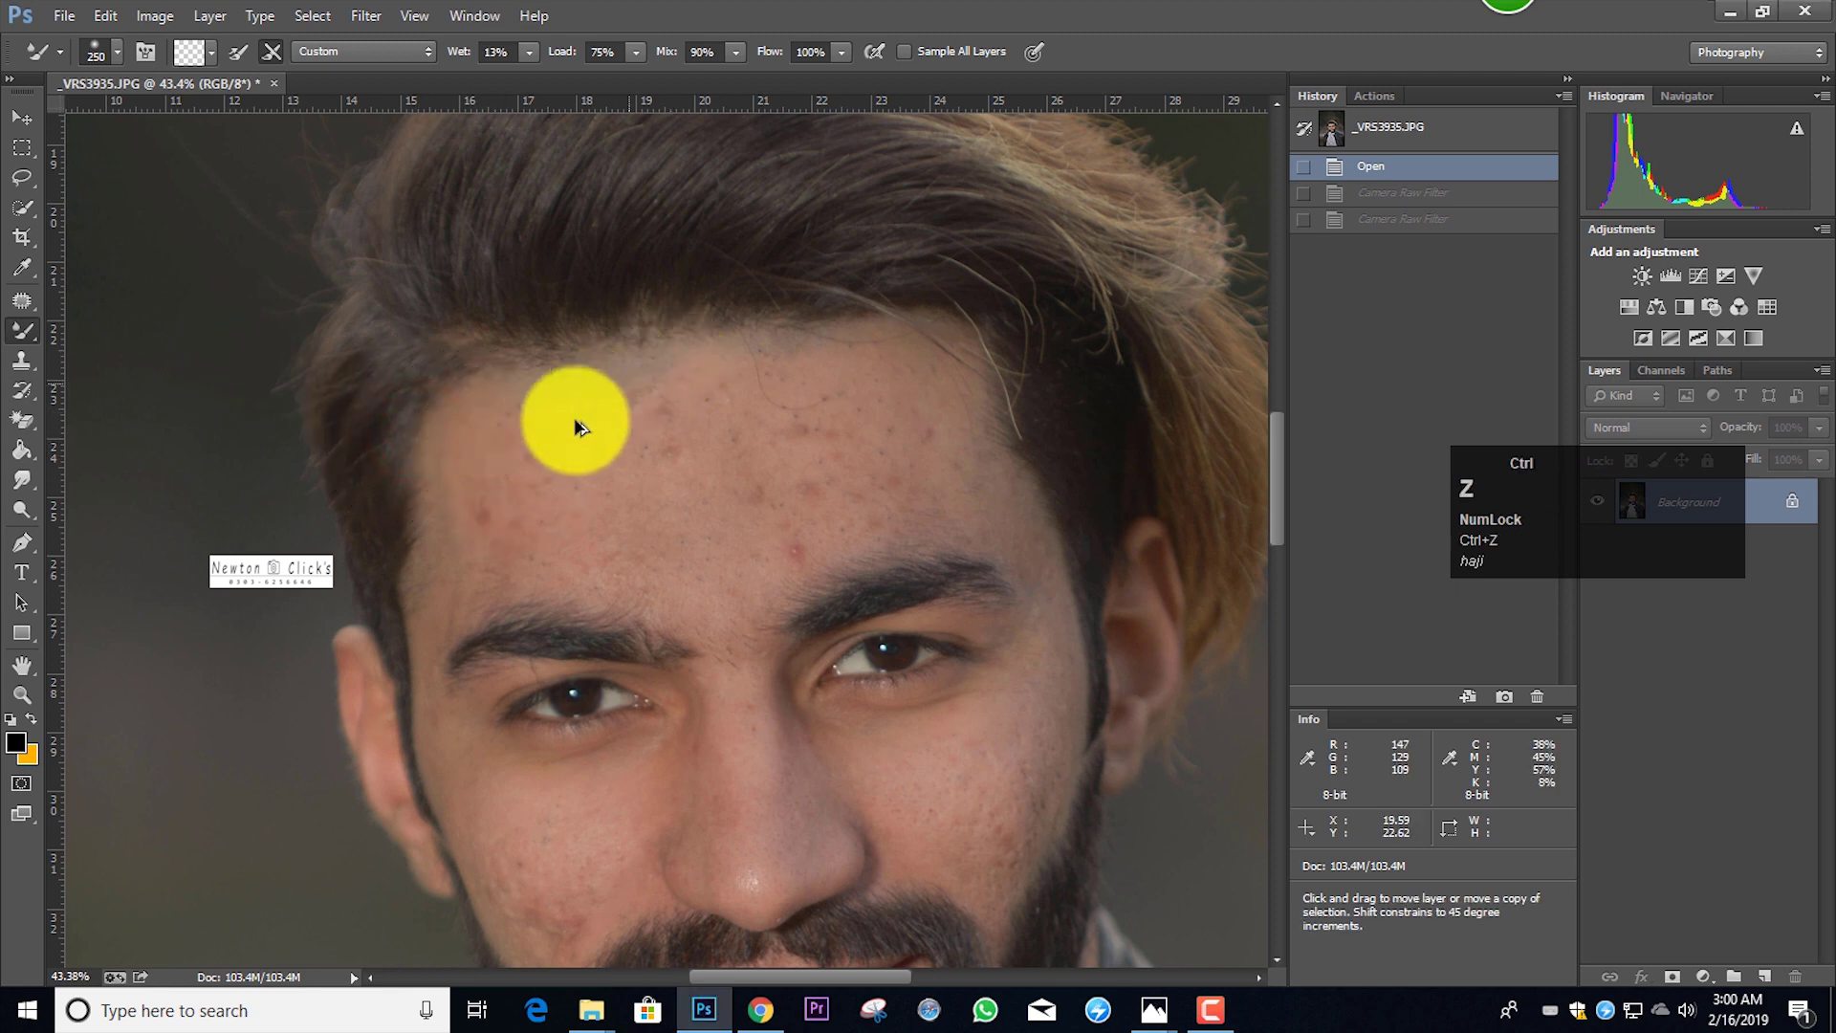
Blend away the blemishes across the forehead with Mixer Brush strokes, starting with a 400 px brush
{"action": "mouse_move", "coordinate": [501, 440]}
{"action": "left_mouse_down"}
{"action": "mouse_move", "coordinate": [523, 476]}
{"action": "mouse_move", "coordinate": [504, 479]}
{"action": "left_mouse_up"}
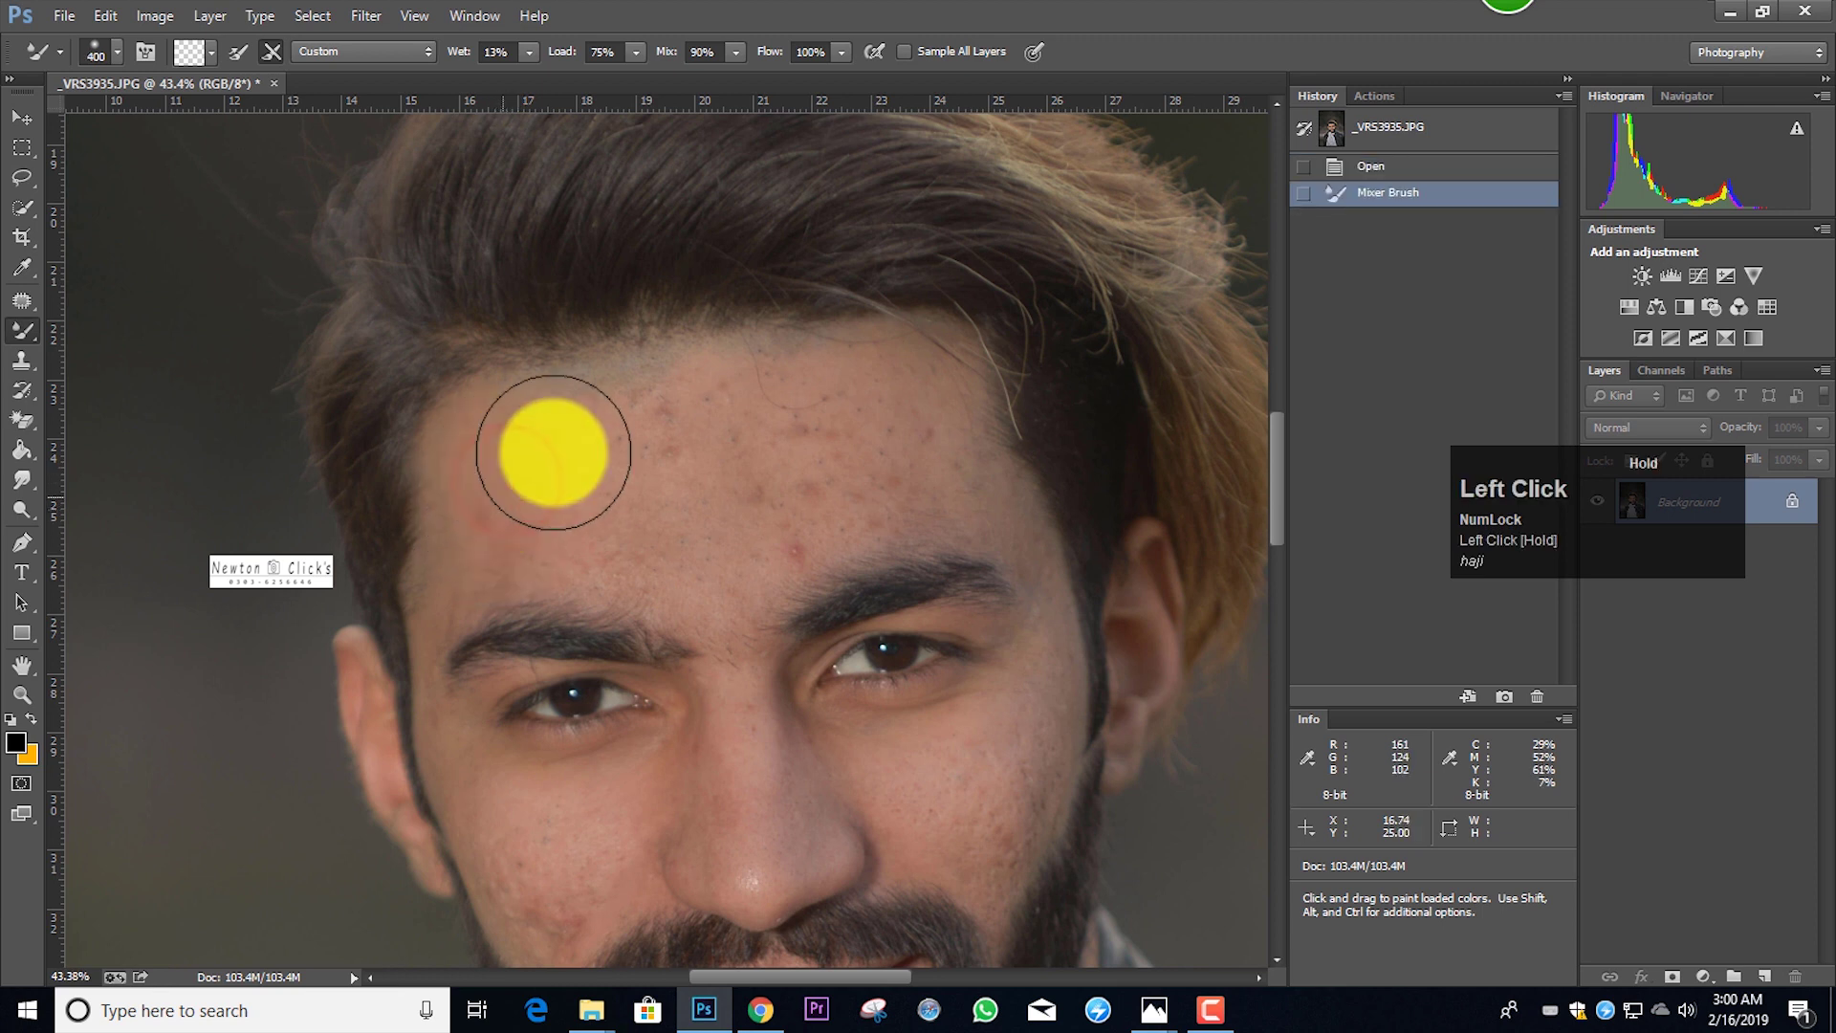
{"action": "mouse_move", "coordinate": [614, 431]}
{"action": "left_mouse_down"}
{"action": "mouse_move", "coordinate": [795, 398]}
{"action": "mouse_move", "coordinate": [895, 436]}
{"action": "mouse_move", "coordinate": [898, 410]}
{"action": "mouse_move", "coordinate": [942, 466]}
{"action": "mouse_move", "coordinate": [827, 510]}
{"action": "mouse_move", "coordinate": [512, 518]}
{"action": "mouse_move", "coordinate": [521, 423]}
{"action": "mouse_move", "coordinate": [464, 550]}
{"action": "mouse_move", "coordinate": [588, 564]}
{"action": "mouse_move", "coordinate": [909, 491]}
{"action": "mouse_move", "coordinate": [934, 397]}
{"action": "mouse_move", "coordinate": [525, 463]}
{"action": "mouse_move", "coordinate": [641, 521]}
{"action": "mouse_move", "coordinate": [906, 478]}
{"action": "mouse_move", "coordinate": [905, 373]}
{"action": "mouse_move", "coordinate": [647, 414]}
{"action": "mouse_move", "coordinate": [549, 520]}
{"action": "mouse_move", "coordinate": [660, 563]}
{"action": "mouse_move", "coordinate": [504, 643]}
{"action": "mouse_move", "coordinate": [500, 669]}
{"action": "mouse_move", "coordinate": [536, 668]}
{"action": "mouse_move", "coordinate": [557, 737]}
{"action": "mouse_move", "coordinate": [607, 670]}
{"action": "mouse_move", "coordinate": [520, 601]}
{"action": "mouse_move", "coordinate": [486, 515]}
{"action": "left_mouse_up"}
{"action": "key", "text": "bracketleft"}
{"action": "left_click", "coordinate": [502, 469]}
{"action": "key", "text": "bracketleft"}
{"action": "key", "text": "bracketright"}
Smooth the blemished skin on the image-left cheek below the eye, reducing the brush for the narrower areas
{"action": "scroll", "coordinate": [664, 559], "scroll_direction": "down", "scroll_amount": 2}
{"action": "scroll", "coordinate": [665, 559], "scroll_direction": "down", "scroll_amount": 1}
{"action": "key", "text": "bracketleft"}
{"action": "key", "text": "bracketright"}
{"action": "key", "text": "bracketleft"}
{"action": "key", "text": "bracketleft"}
{"action": "key", "text": "bracketleft"}
{"action": "left_click", "coordinate": [474, 600]}
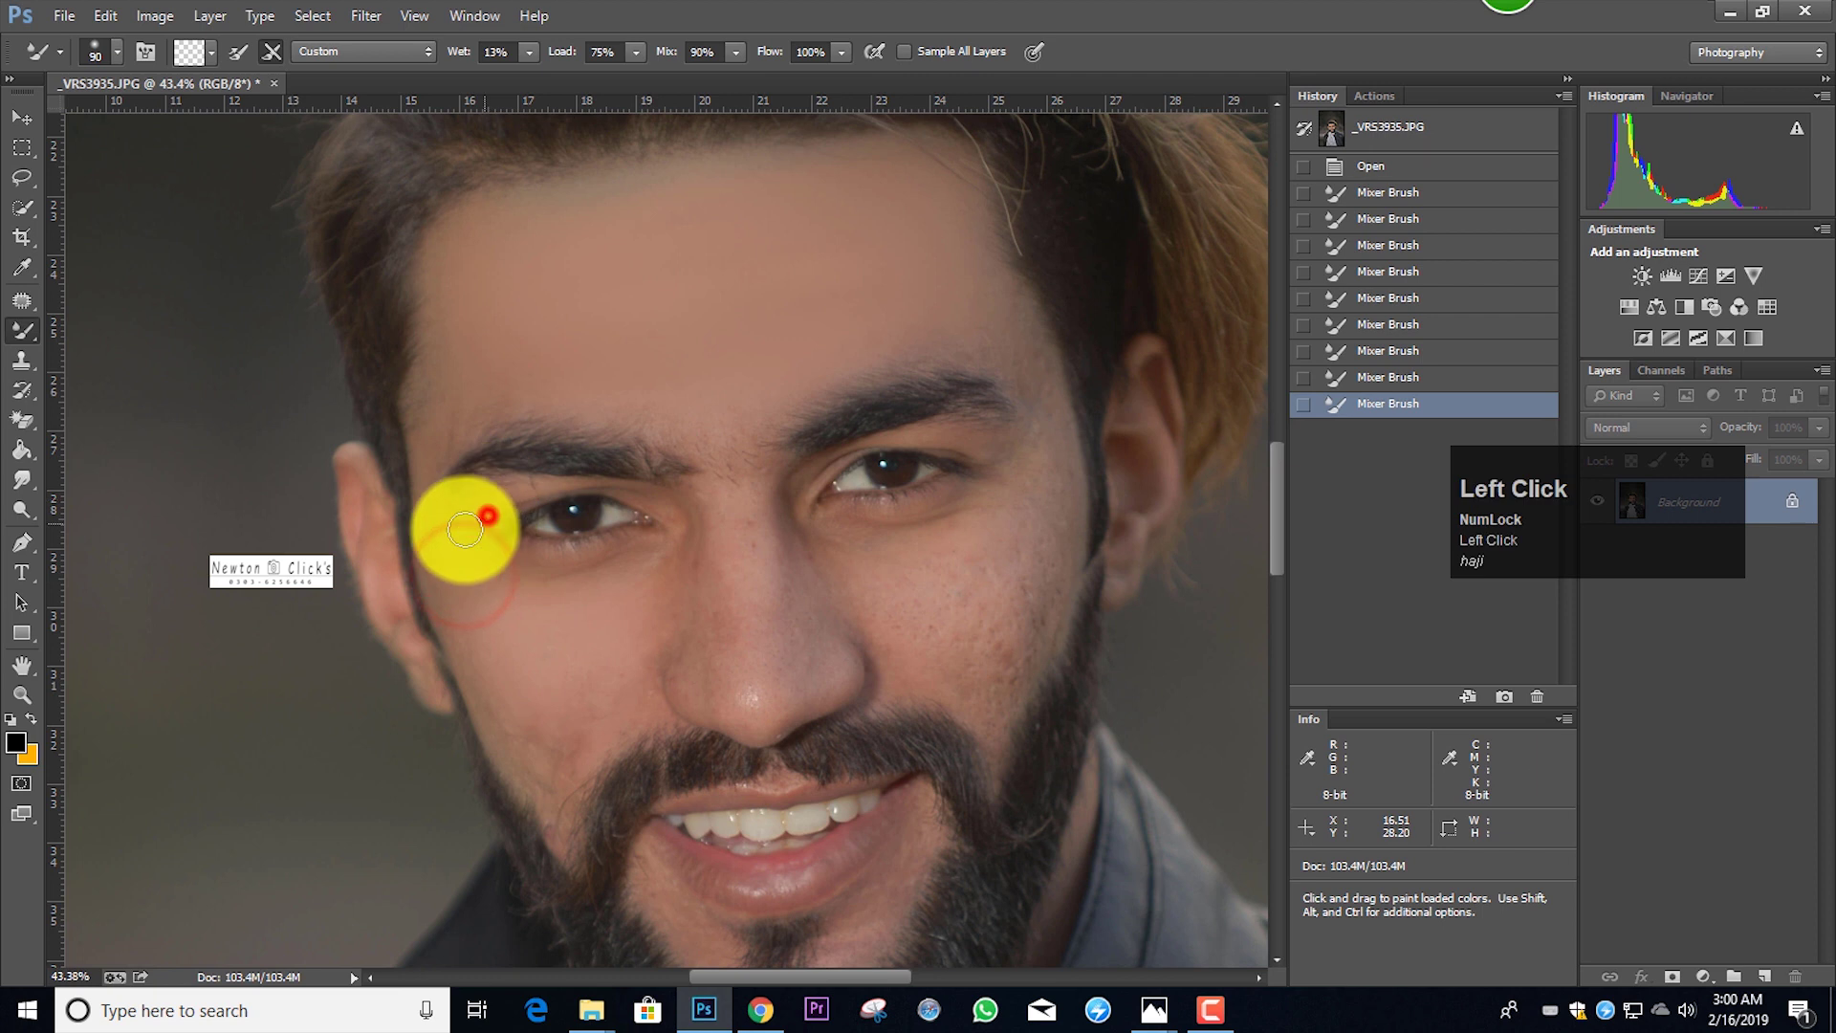
Smooth the skin between the outer corner of the image-left eye and the sideburn with a small Mixer Brush
{"action": "left_click", "coordinate": [484, 514]}
{"action": "key", "text": "bracketleft"}
{"action": "mouse_move", "coordinate": [438, 428]}
{"action": "left_mouse_down"}
{"action": "mouse_move", "coordinate": [496, 401]}
{"action": "mouse_move", "coordinate": [434, 463]}
{"action": "left_mouse_up"}
{"action": "key", "text": "bracketleft"}
{"action": "key", "text": "bracketleft"}
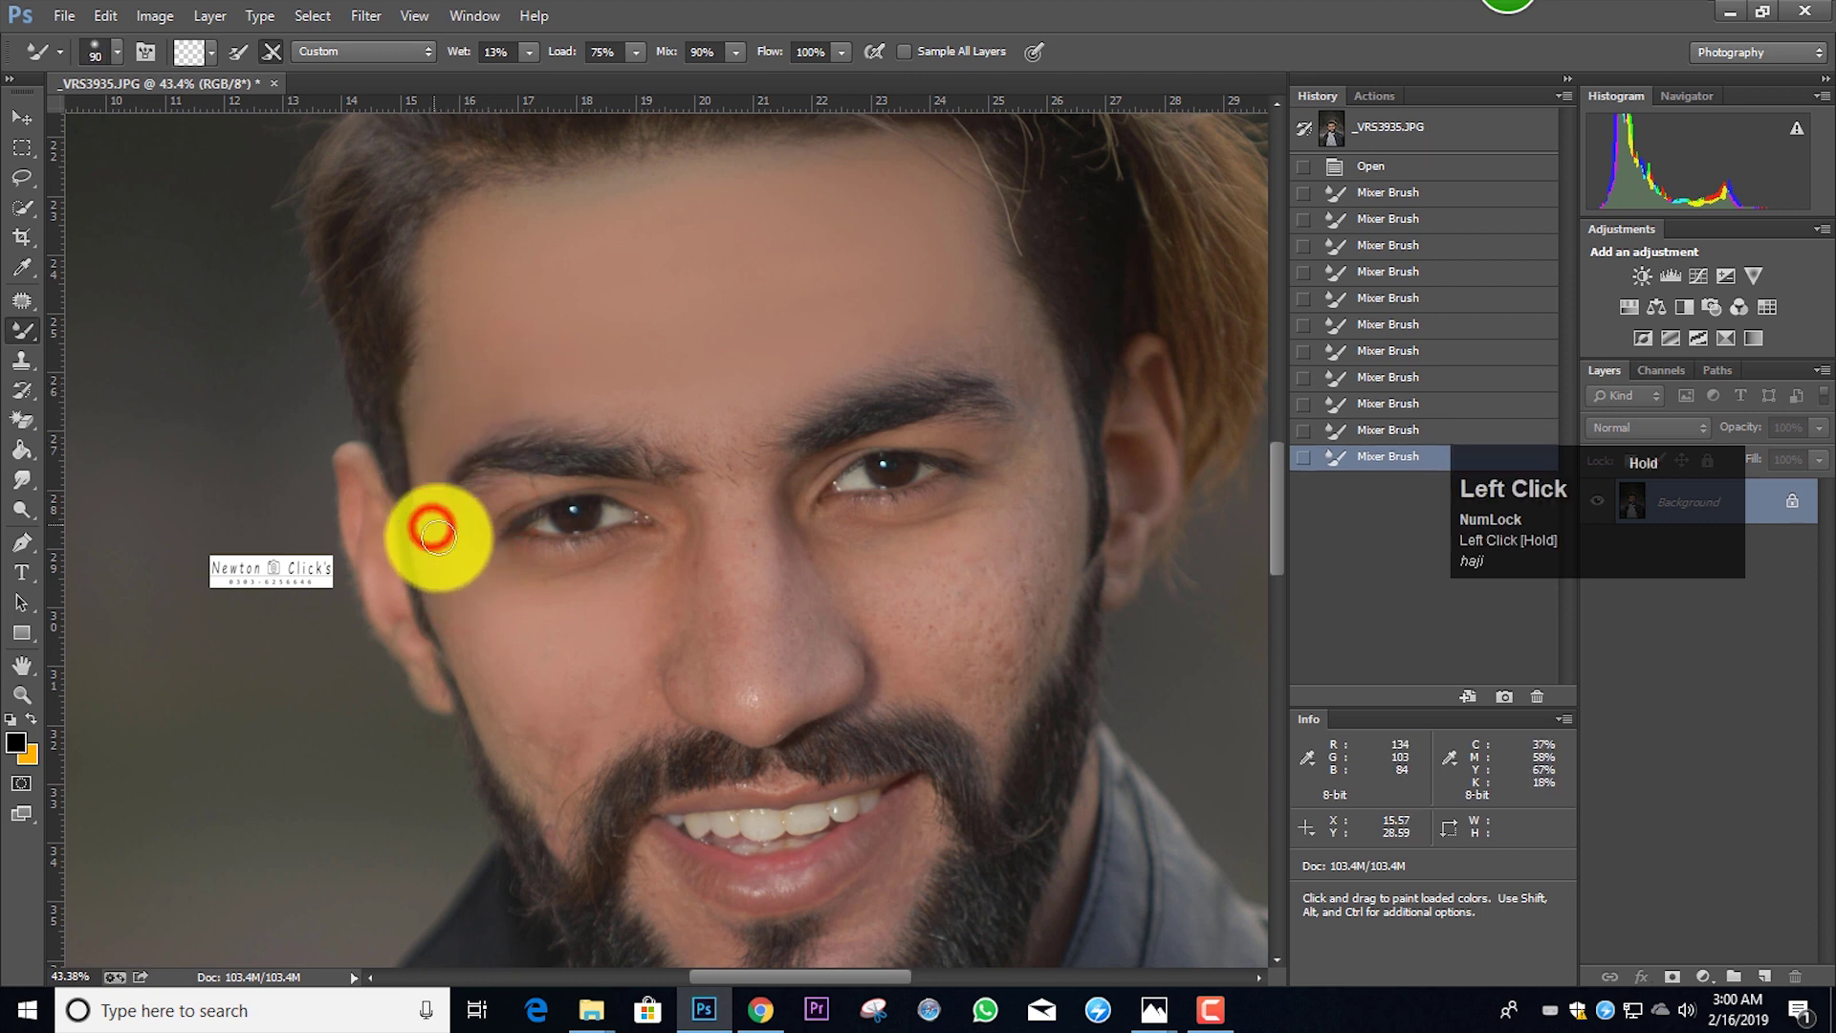
{"action": "left_click_drag", "start_coordinate": [437, 534], "coordinate": [426, 434]}
{"action": "left_click", "coordinate": [426, 434]}
Enlarge the brush to 200 px and blend the forehead skin above the end of the image-right eyebrow
{"action": "key", "text": "bracketright"}
{"action": "key", "text": "bracketright"}
{"action": "key", "text": "bracketright"}
{"action": "key", "text": "bracketright"}
{"action": "key", "text": "bracketright"}
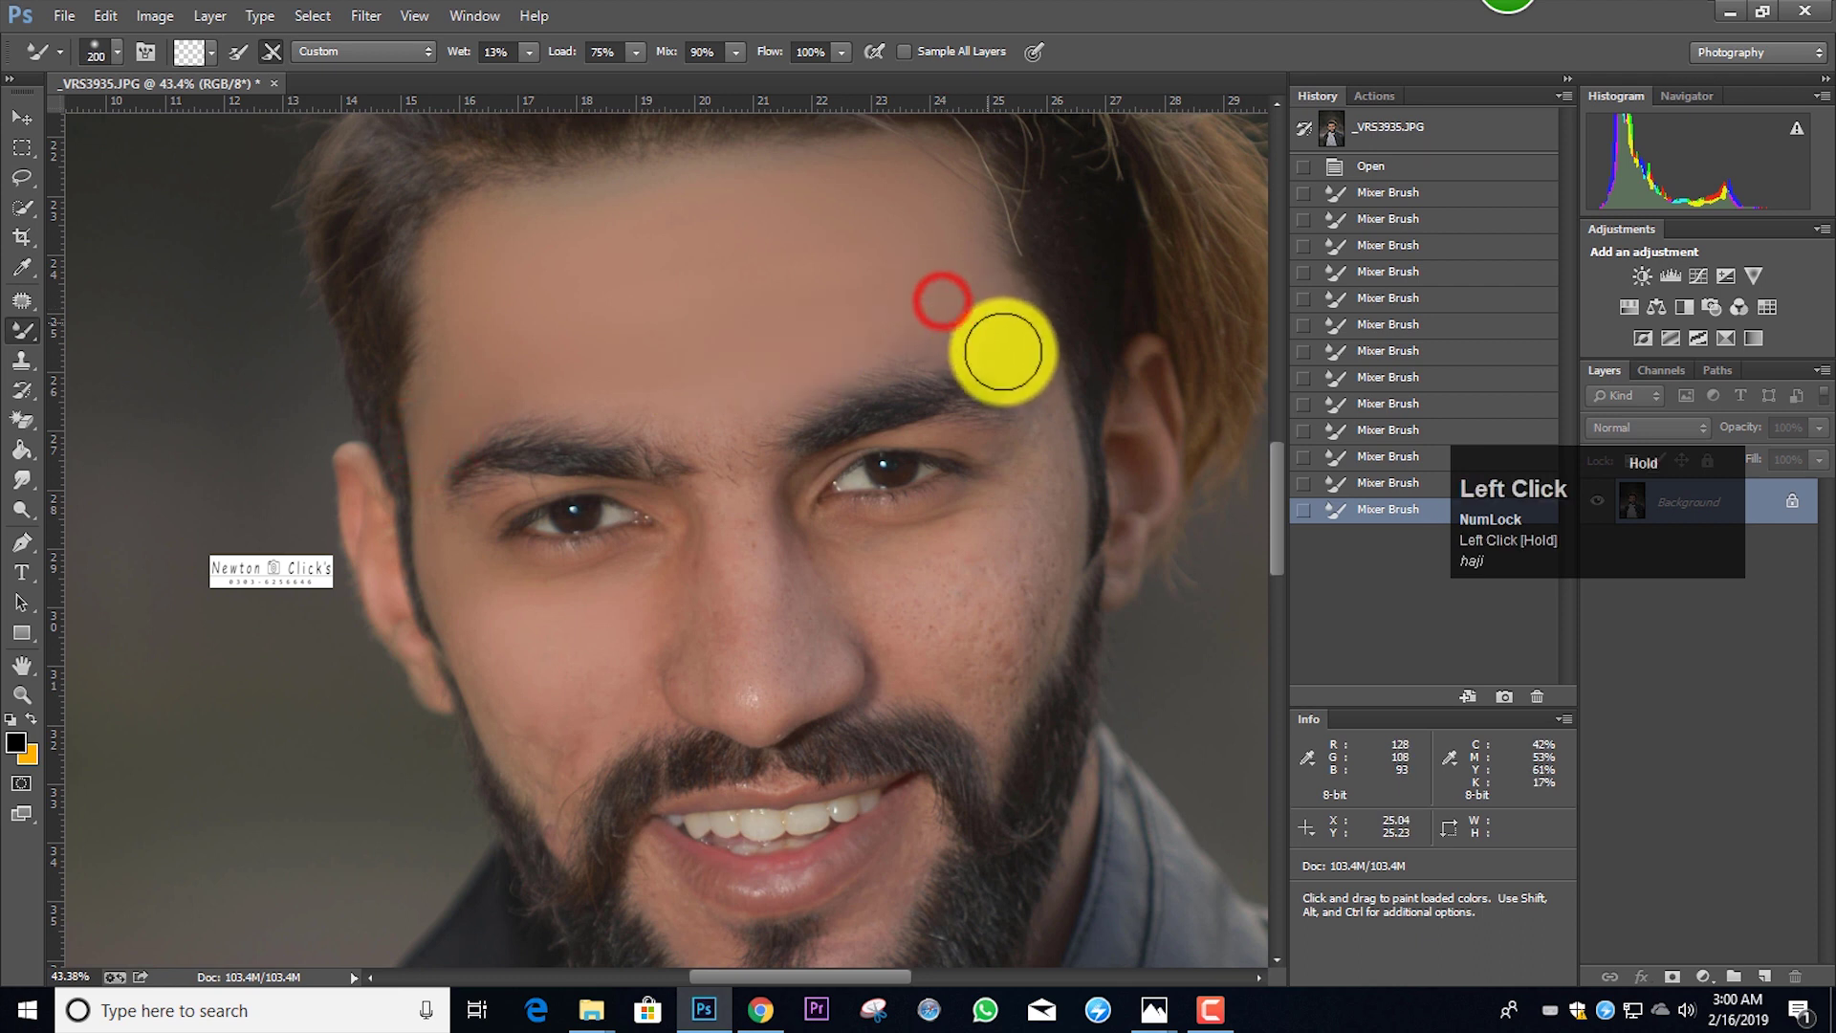
{"action": "left_click_drag", "start_coordinate": [1005, 356], "coordinate": [1013, 315]}
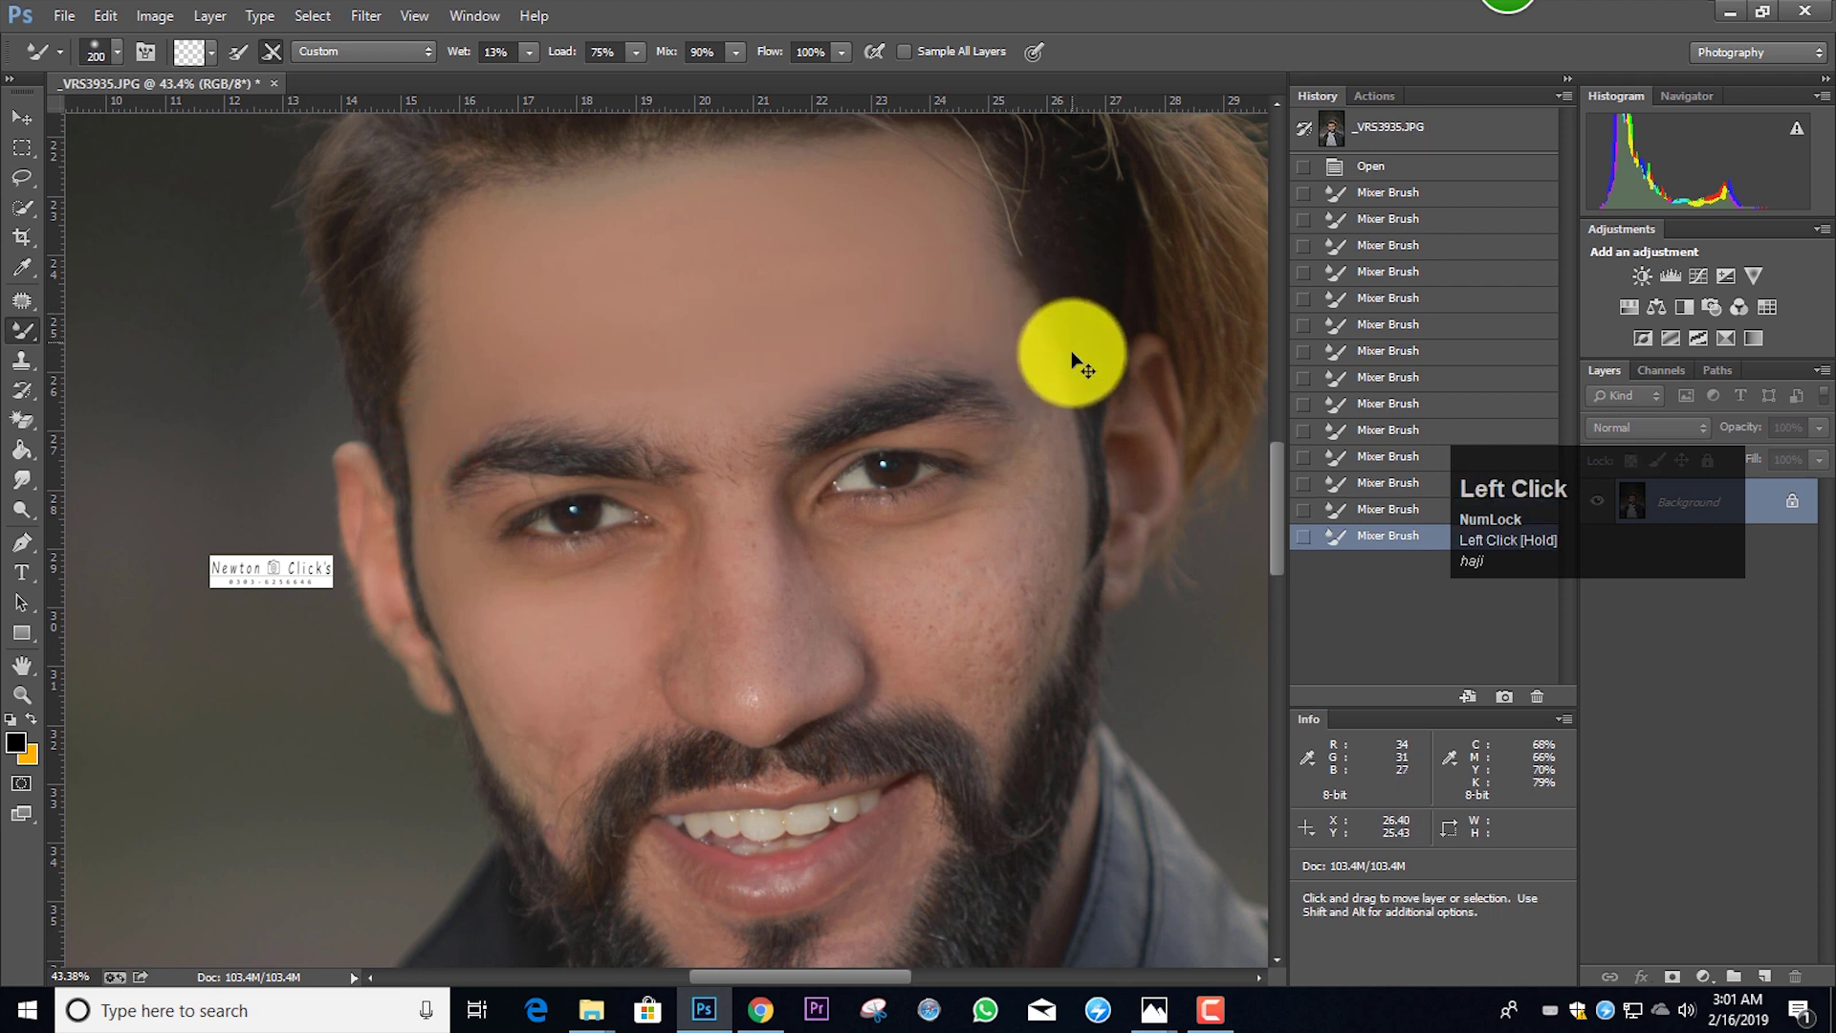
Blend the skin between the image-right eyebrow and the hairline at the temple, using a smaller Mixer Brush
{"action": "scroll", "coordinate": [1050, 409], "scroll_direction": "up", "scroll_amount": 3}
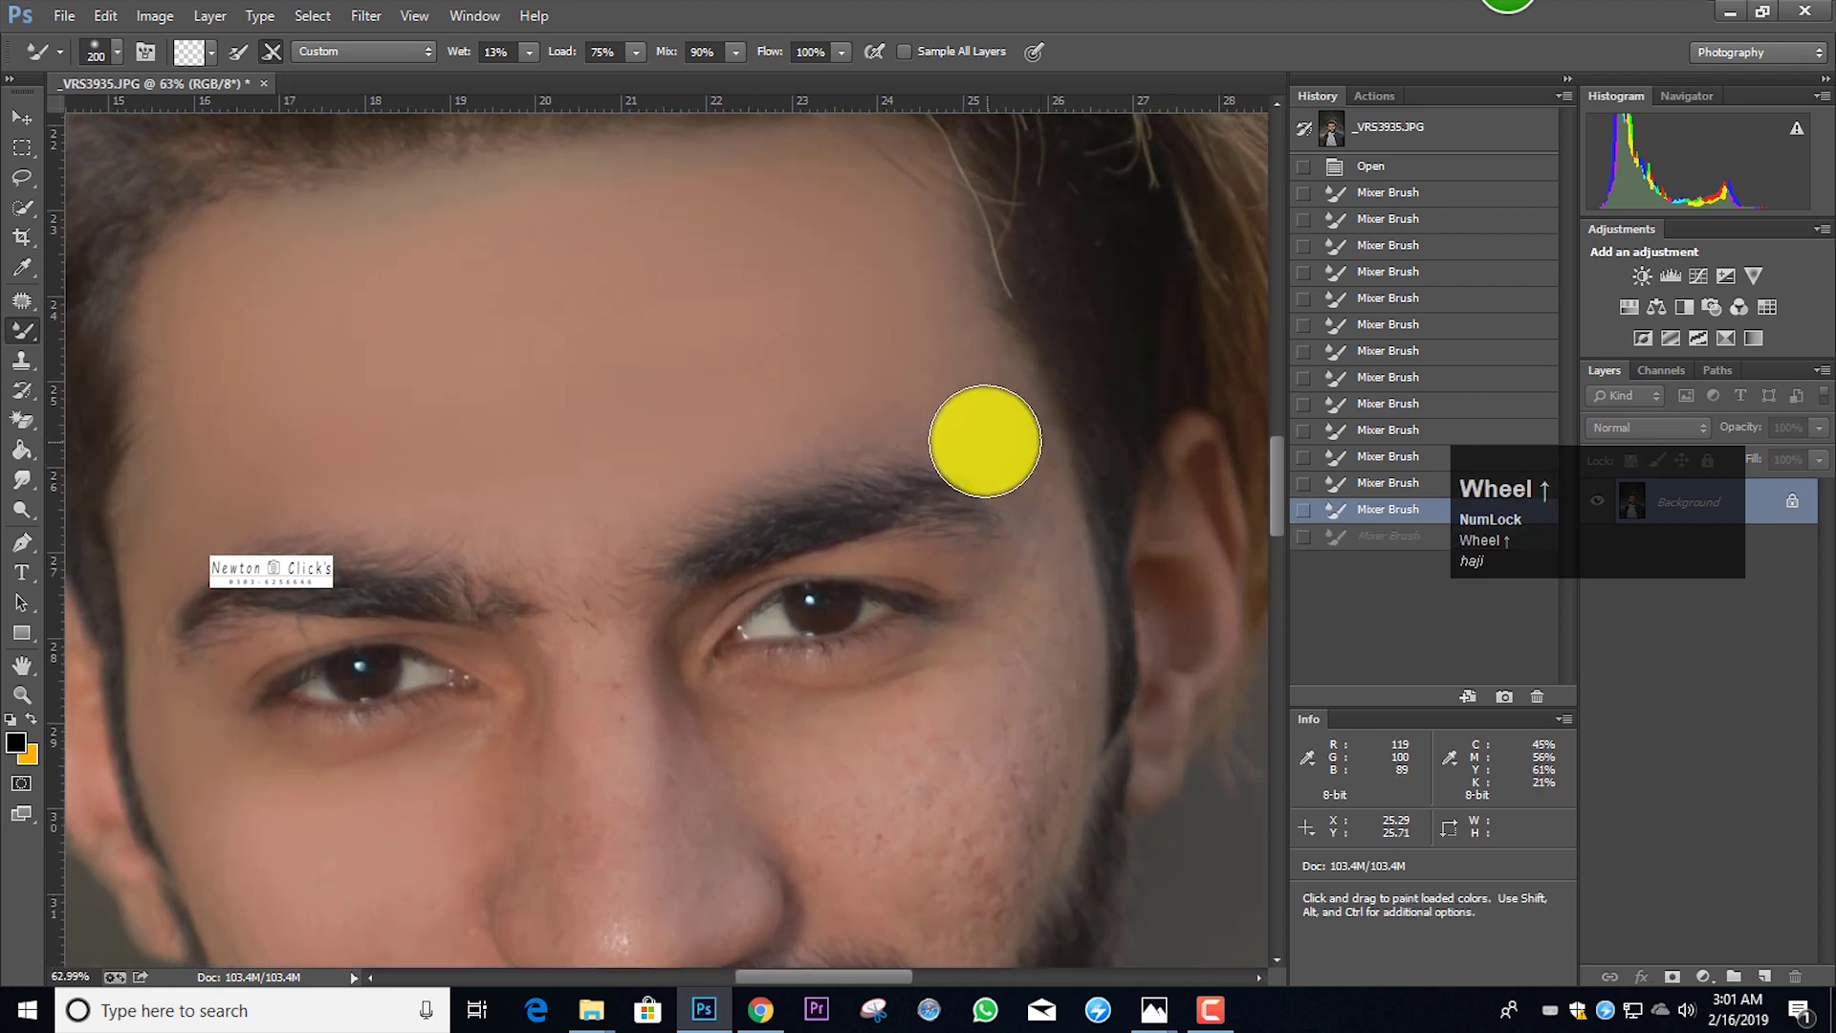
{"action": "key", "text": "bracketleft"}
{"action": "key", "text": "bracketleft"}
{"action": "key", "text": "bracketright"}
{"action": "mouse_move", "coordinate": [950, 355]}
{"action": "left_mouse_down"}
{"action": "mouse_move", "coordinate": [1025, 460]}
{"action": "mouse_move", "coordinate": [961, 364]}
{"action": "left_mouse_up"}
{"action": "key", "text": "bracketleft"}
{"action": "scroll", "coordinate": [1030, 446], "scroll_direction": "down", "scroll_amount": 2}
{"action": "mouse_move", "coordinate": [1037, 420]}
{"action": "left_mouse_down"}
{"action": "mouse_move", "coordinate": [1052, 462]}
{"action": "mouse_move", "coordinate": [1036, 507]}
{"action": "mouse_move", "coordinate": [1024, 468]}
{"action": "mouse_move", "coordinate": [1049, 409]}
{"action": "mouse_move", "coordinate": [1024, 360]}
{"action": "left_mouse_up"}
Smooth the outer part of the image-right cheek beside the sideburn with a 175 px Mixer Brush
{"action": "scroll", "coordinate": [1037, 507], "scroll_direction": "down", "scroll_amount": 2}
{"action": "key", "text": "bracketright"}
{"action": "key", "text": "bracketright"}
{"action": "mouse_move", "coordinate": [1039, 471]}
{"action": "left_mouse_down"}
{"action": "mouse_move", "coordinate": [993, 689]}
{"action": "mouse_move", "coordinate": [1020, 520]}
{"action": "left_mouse_up"}
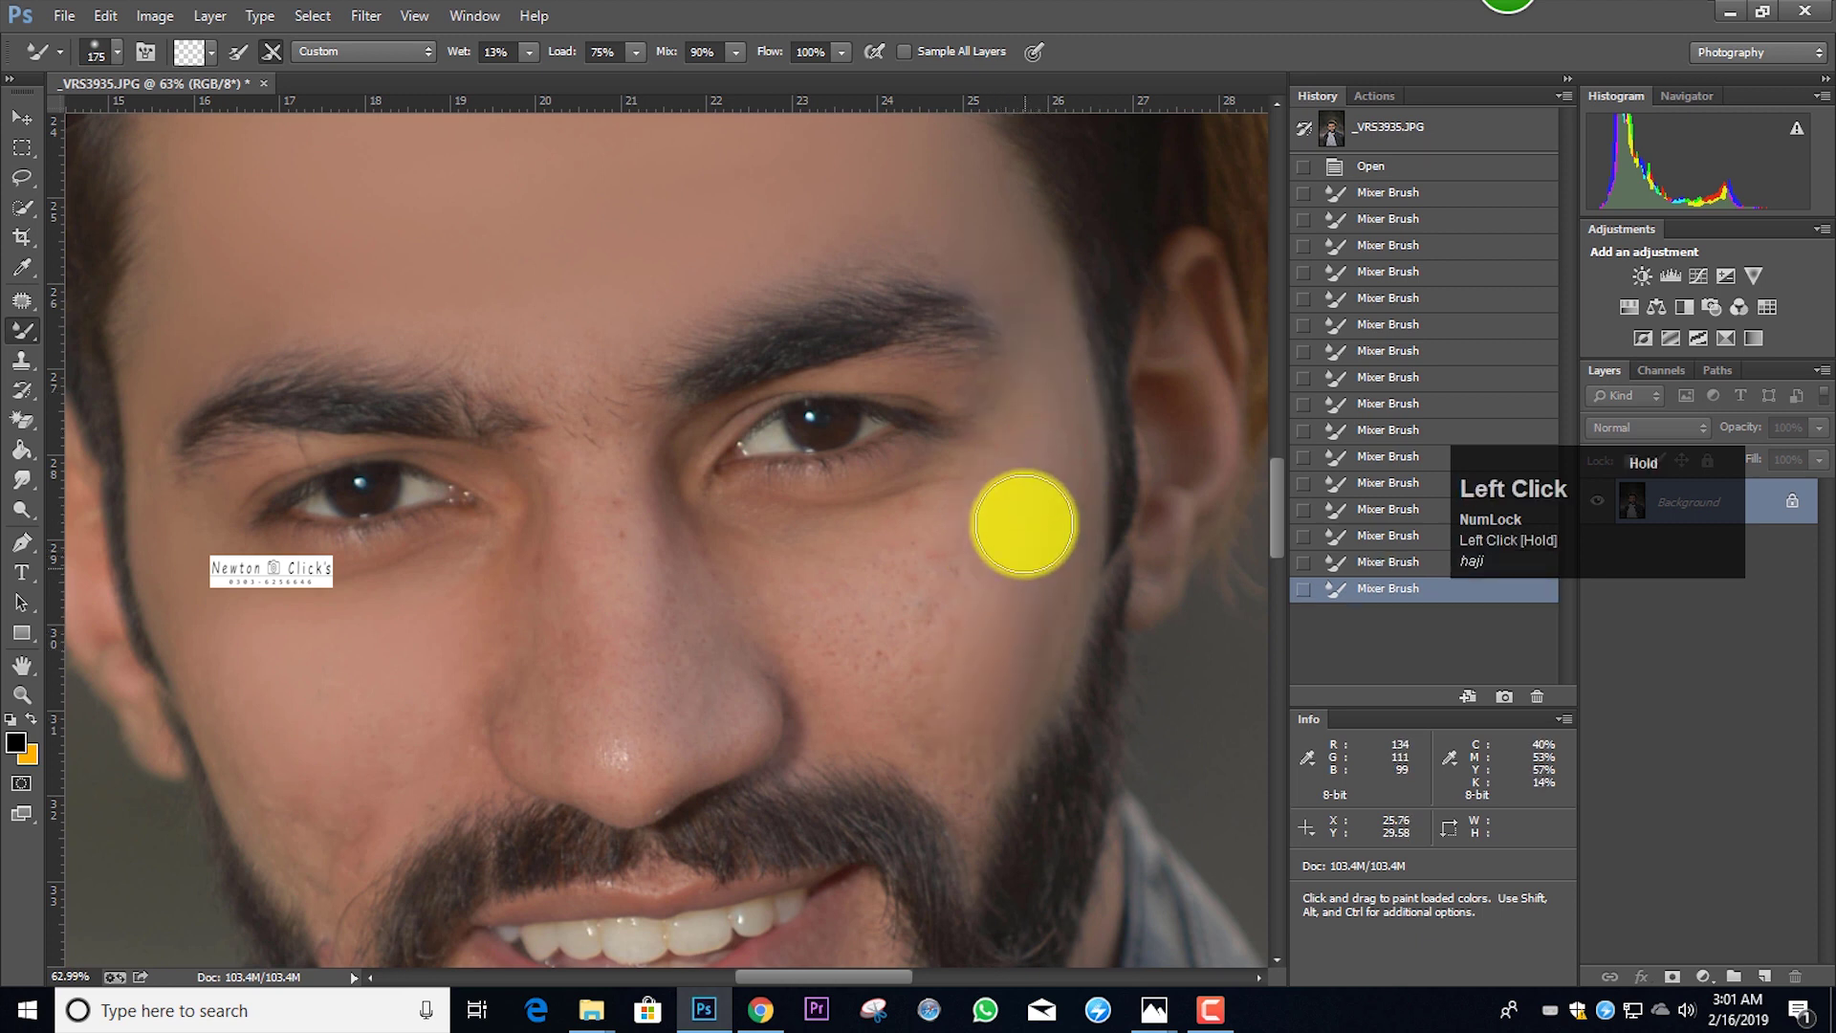
{"action": "left_click", "coordinate": [1020, 536]}
Reduce the brush to 80 px and blend the upper eyelid beneath the image-right eyebrow
{"action": "key", "text": "bracketleft"}
{"action": "key", "text": "bracketleft"}
{"action": "left_click", "coordinate": [986, 399]}
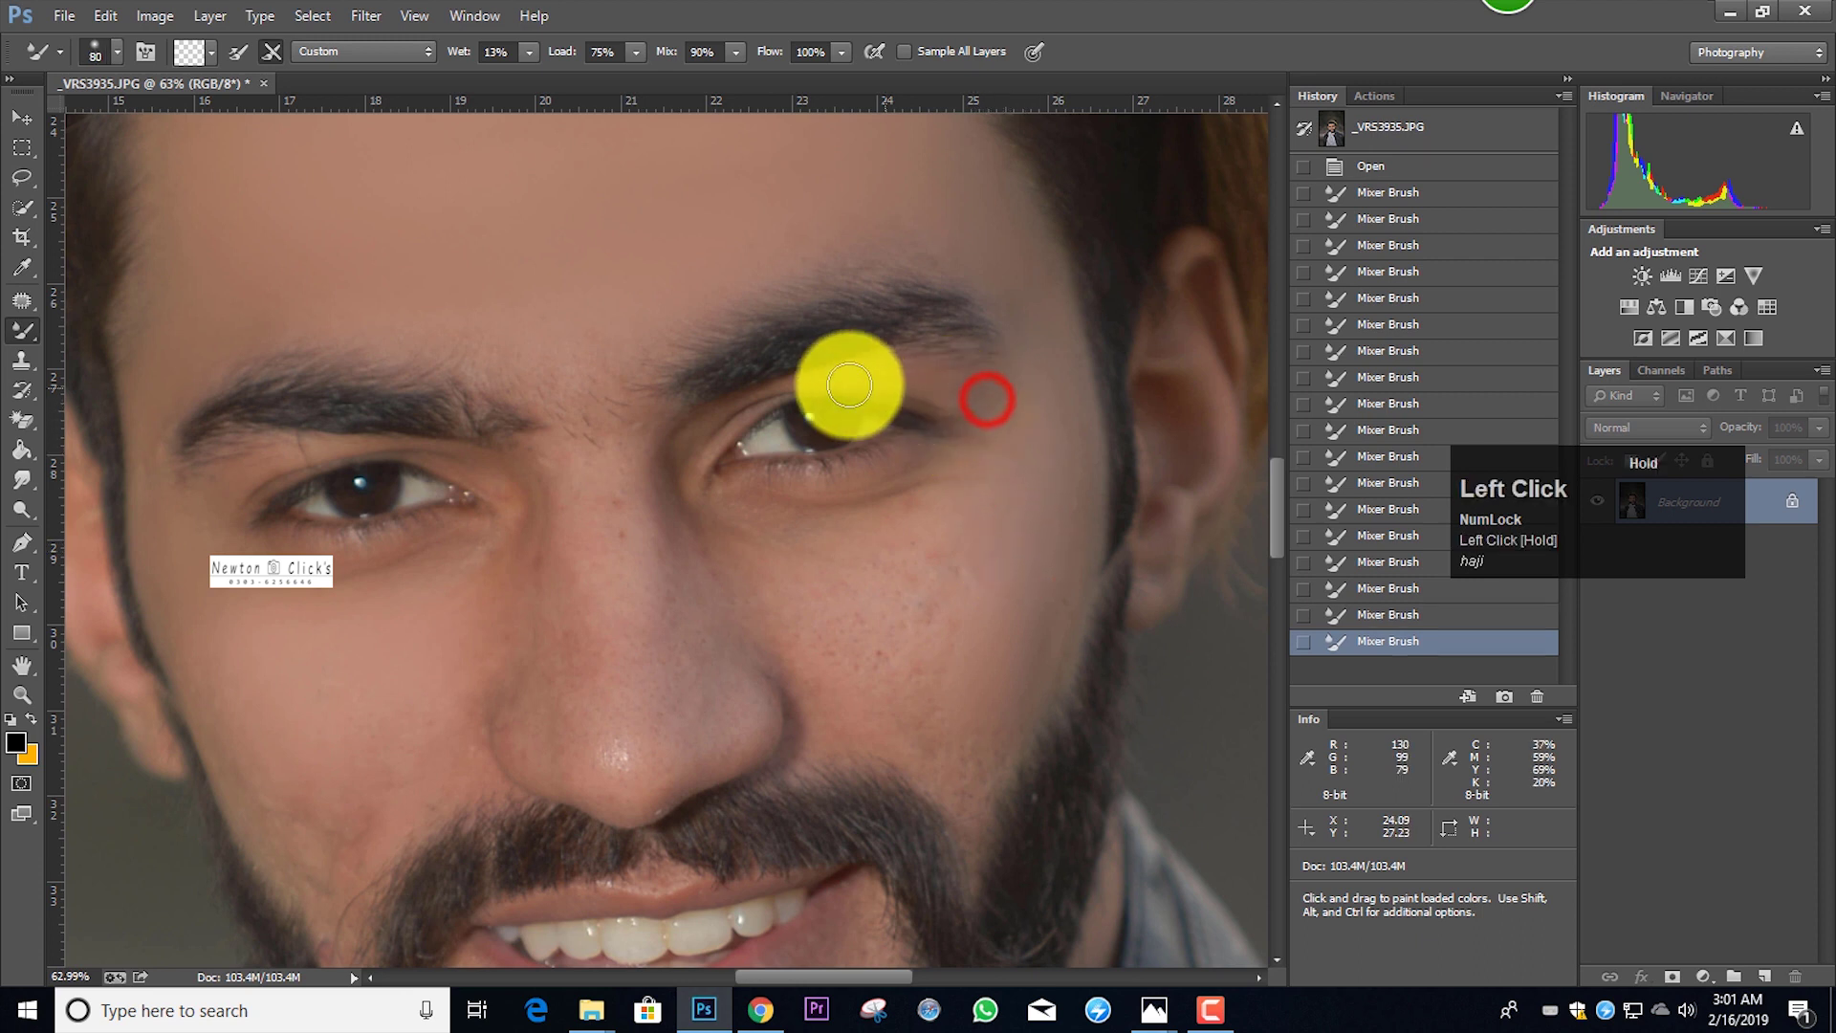
Blend the blemishes on the image-right cheek with a 200 px brush, finishing the lower cheek with a smaller one
{"action": "key", "text": "bracketright"}
{"action": "key", "text": "bracketright"}
{"action": "key", "text": "bracketright"}
{"action": "mouse_move", "coordinate": [992, 488]}
{"action": "left_mouse_down"}
{"action": "mouse_move", "coordinate": [914, 635]}
{"action": "mouse_move", "coordinate": [991, 492]}
{"action": "mouse_move", "coordinate": [1040, 581]}
{"action": "mouse_move", "coordinate": [996, 647]}
{"action": "mouse_move", "coordinate": [909, 615]}
{"action": "left_mouse_up"}
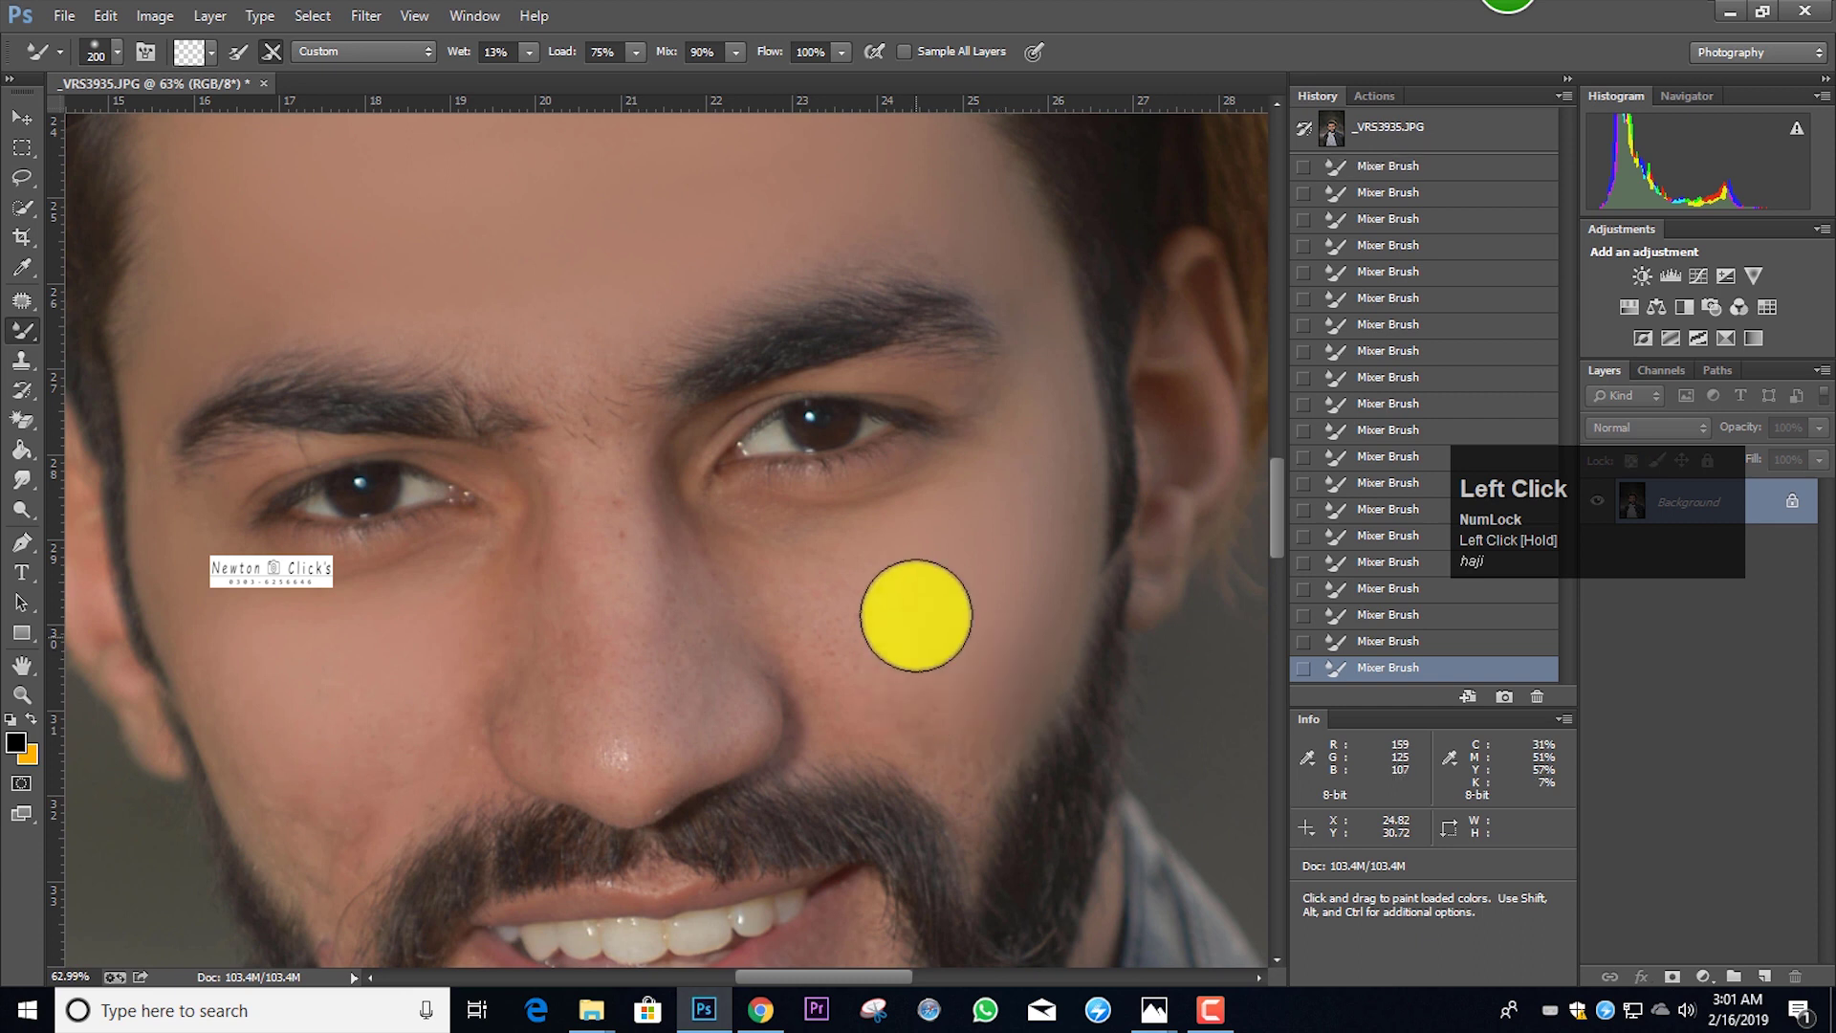
{"action": "scroll", "coordinate": [937, 583], "scroll_direction": "down", "scroll_amount": 2}
{"action": "key", "text": "bracketleft"}
{"action": "key", "text": "bracketleft"}
{"action": "key", "text": "bracketleft"}
{"action": "left_click", "coordinate": [968, 588]}
{"action": "left_click", "coordinate": [951, 624]}
Smooth the skin between the eyebrows and along the upper nose bridge with the Mixer Brush
{"action": "key", "text": "bracketright"}
{"action": "key", "text": "bracketright"}
{"action": "key", "text": "bracketright"}
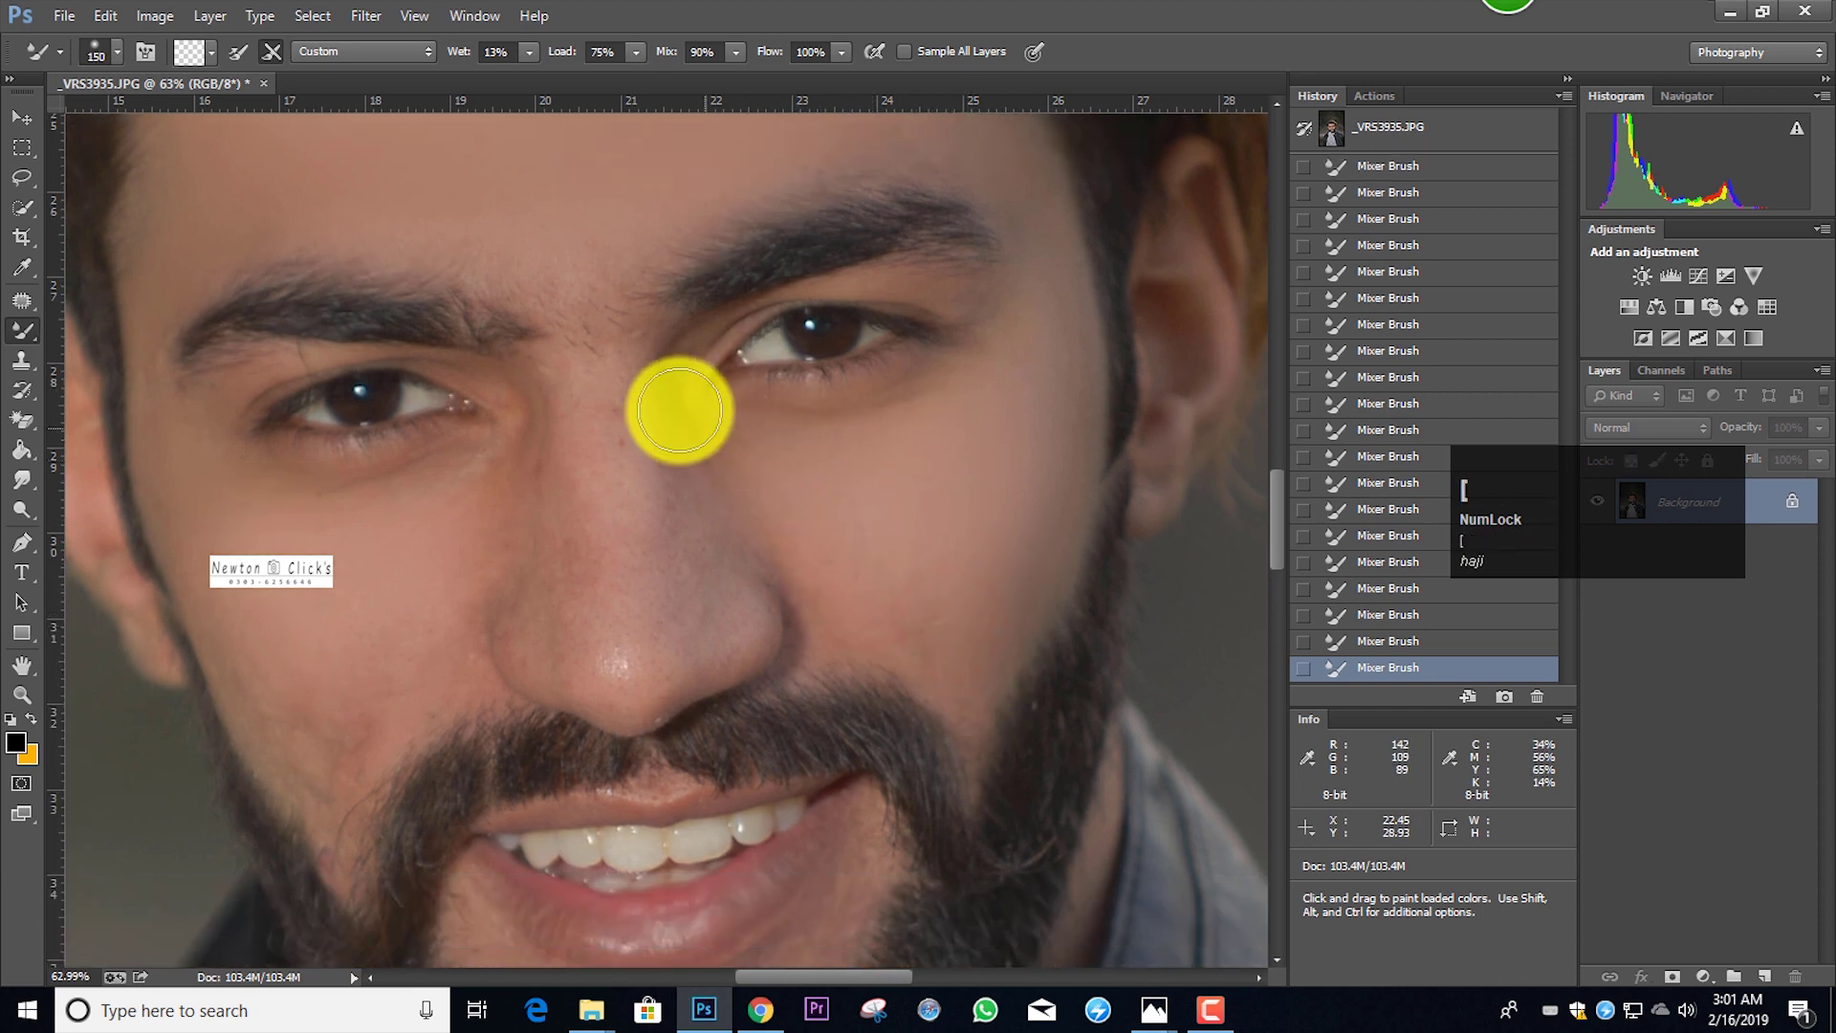
{"action": "scroll", "coordinate": [534, 250], "scroll_direction": "up", "scroll_amount": 1}
{"action": "mouse_move", "coordinate": [536, 250]}
{"action": "left_mouse_down"}
{"action": "mouse_move", "coordinate": [582, 332]}
{"action": "mouse_move", "coordinate": [587, 306]}
{"action": "mouse_move", "coordinate": [587, 344]}
{"action": "left_mouse_up"}
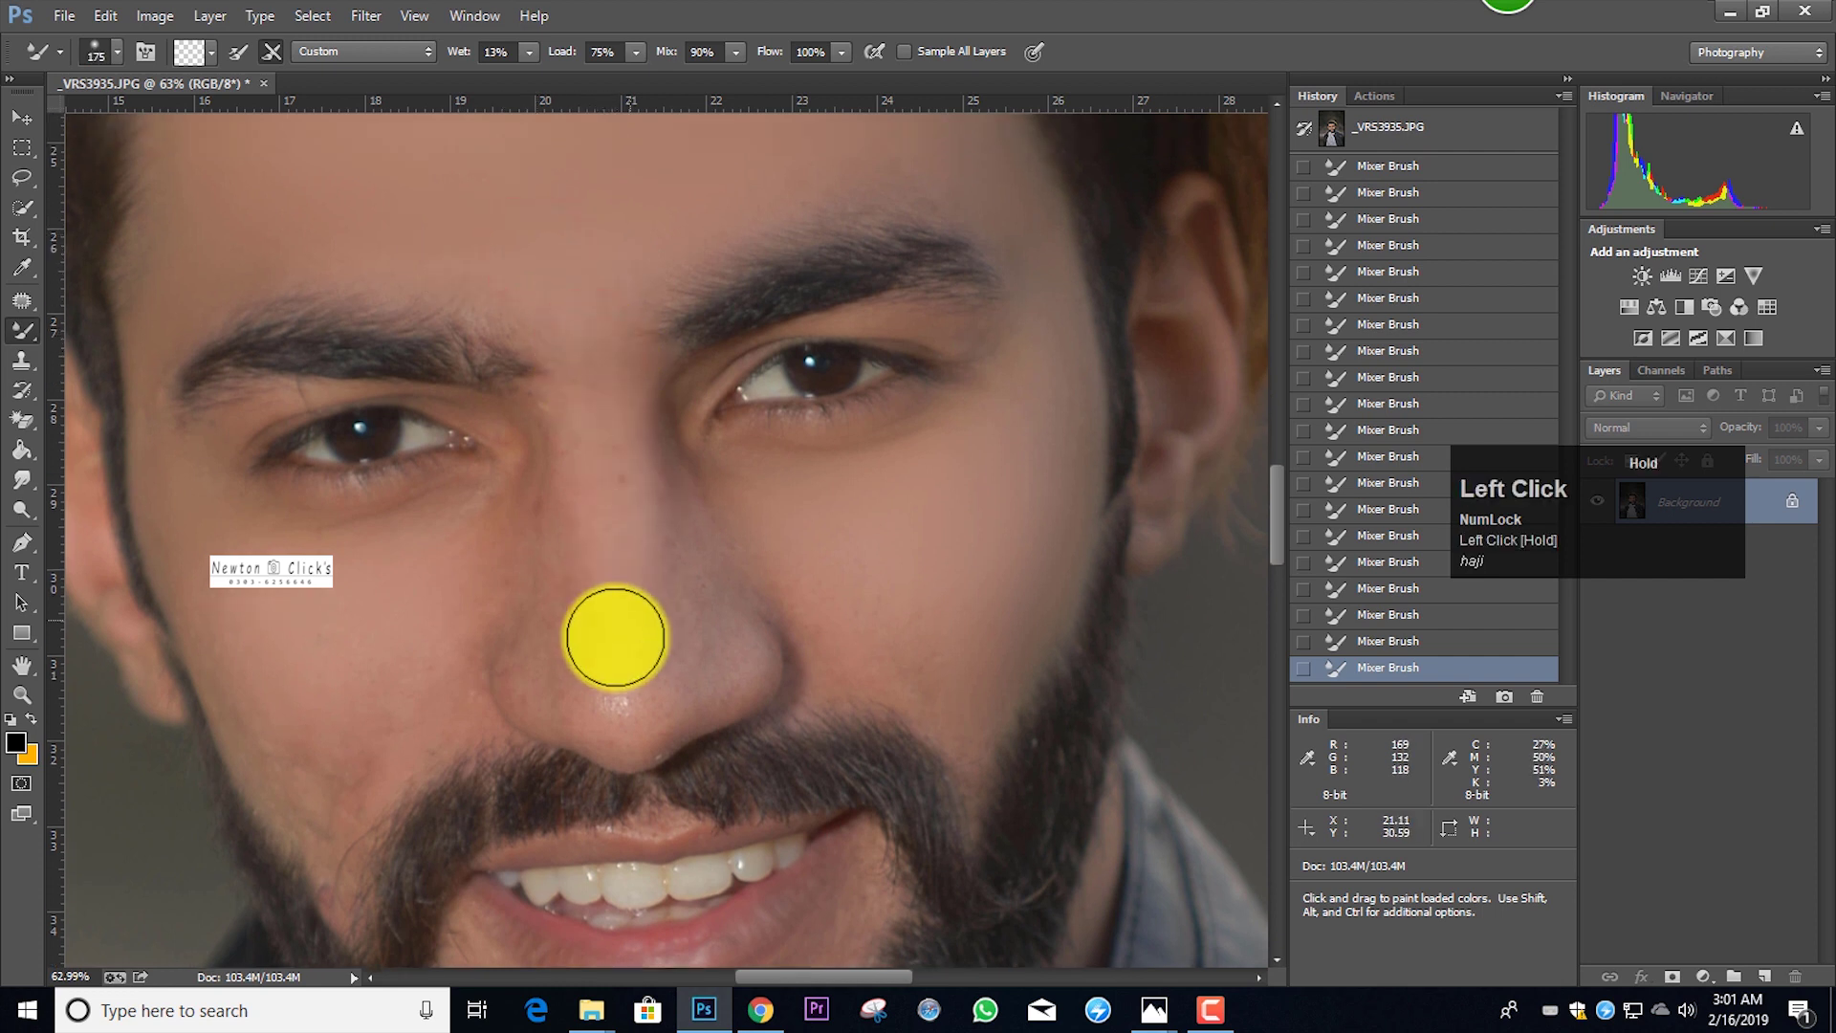
Blend the skin on the nose tip, the nose bridge and the image-right side of the nose
{"action": "key", "text": "bracketright"}
{"action": "key", "text": "bracketright"}
{"action": "key", "text": "bracketright"}
{"action": "left_click", "coordinate": [617, 719]}
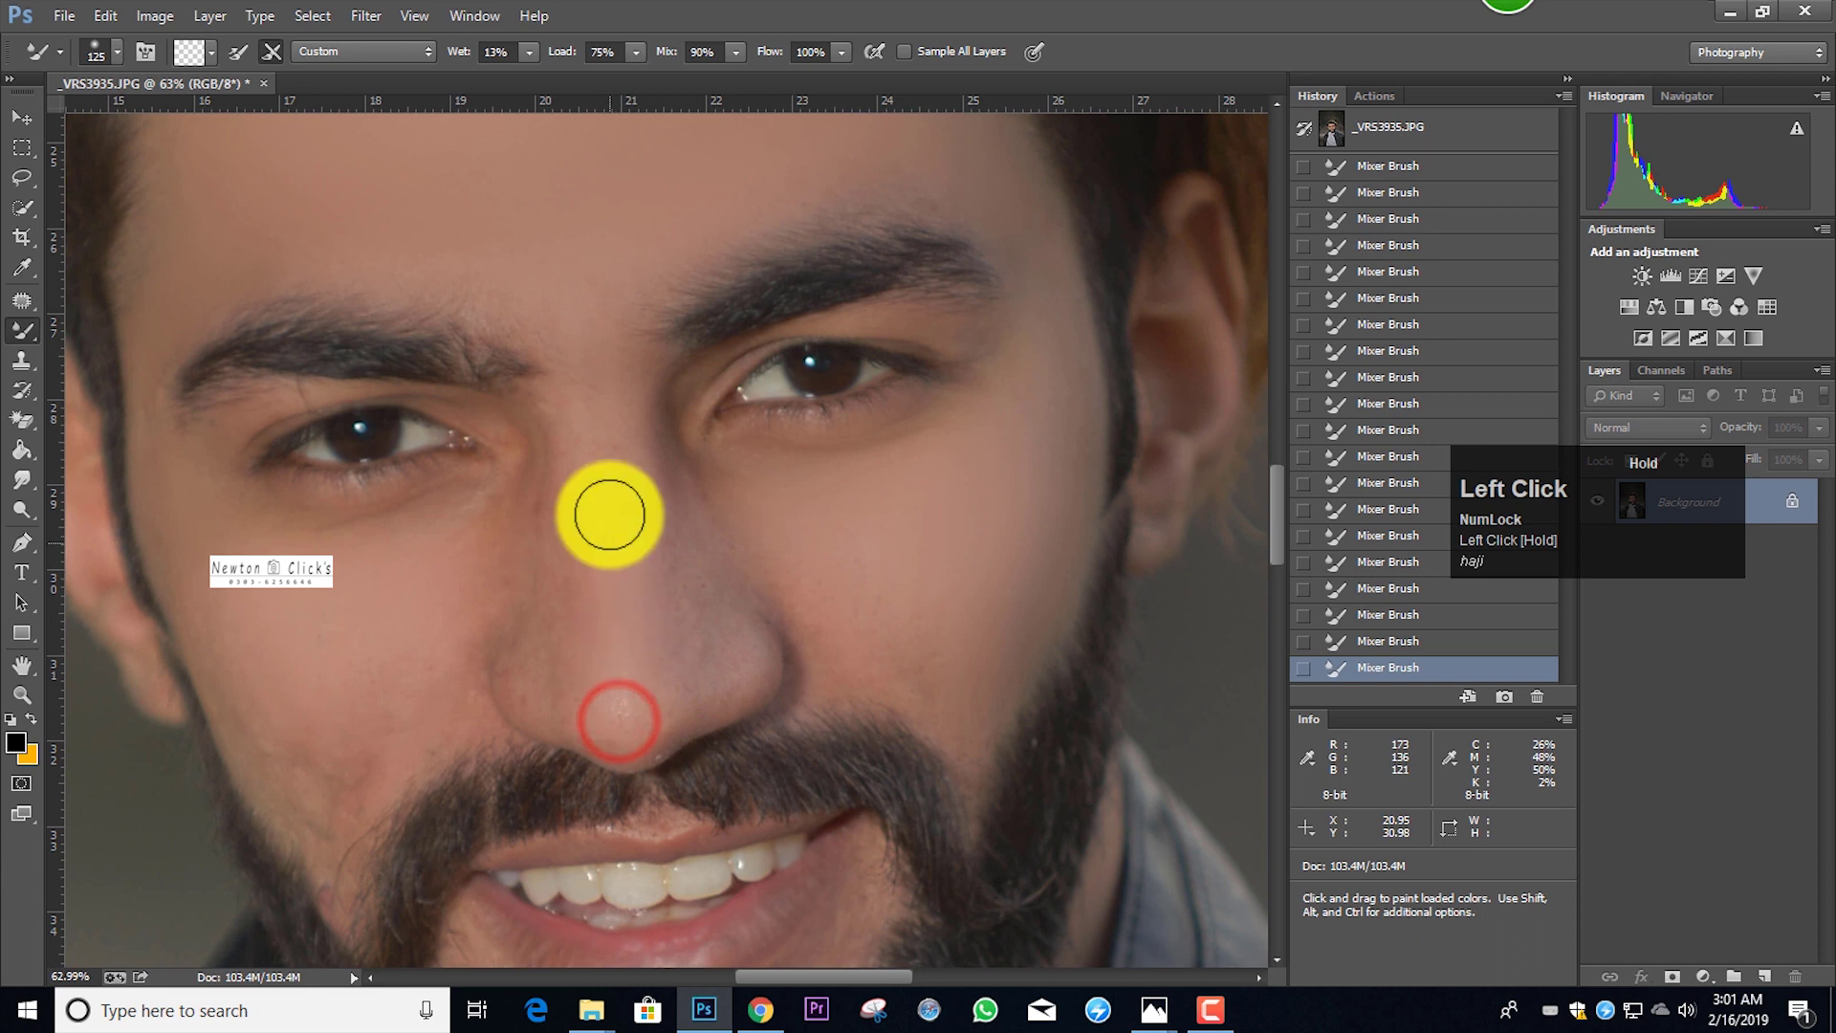
{"action": "left_click_drag", "start_coordinate": [674, 519], "coordinate": [675, 651]}
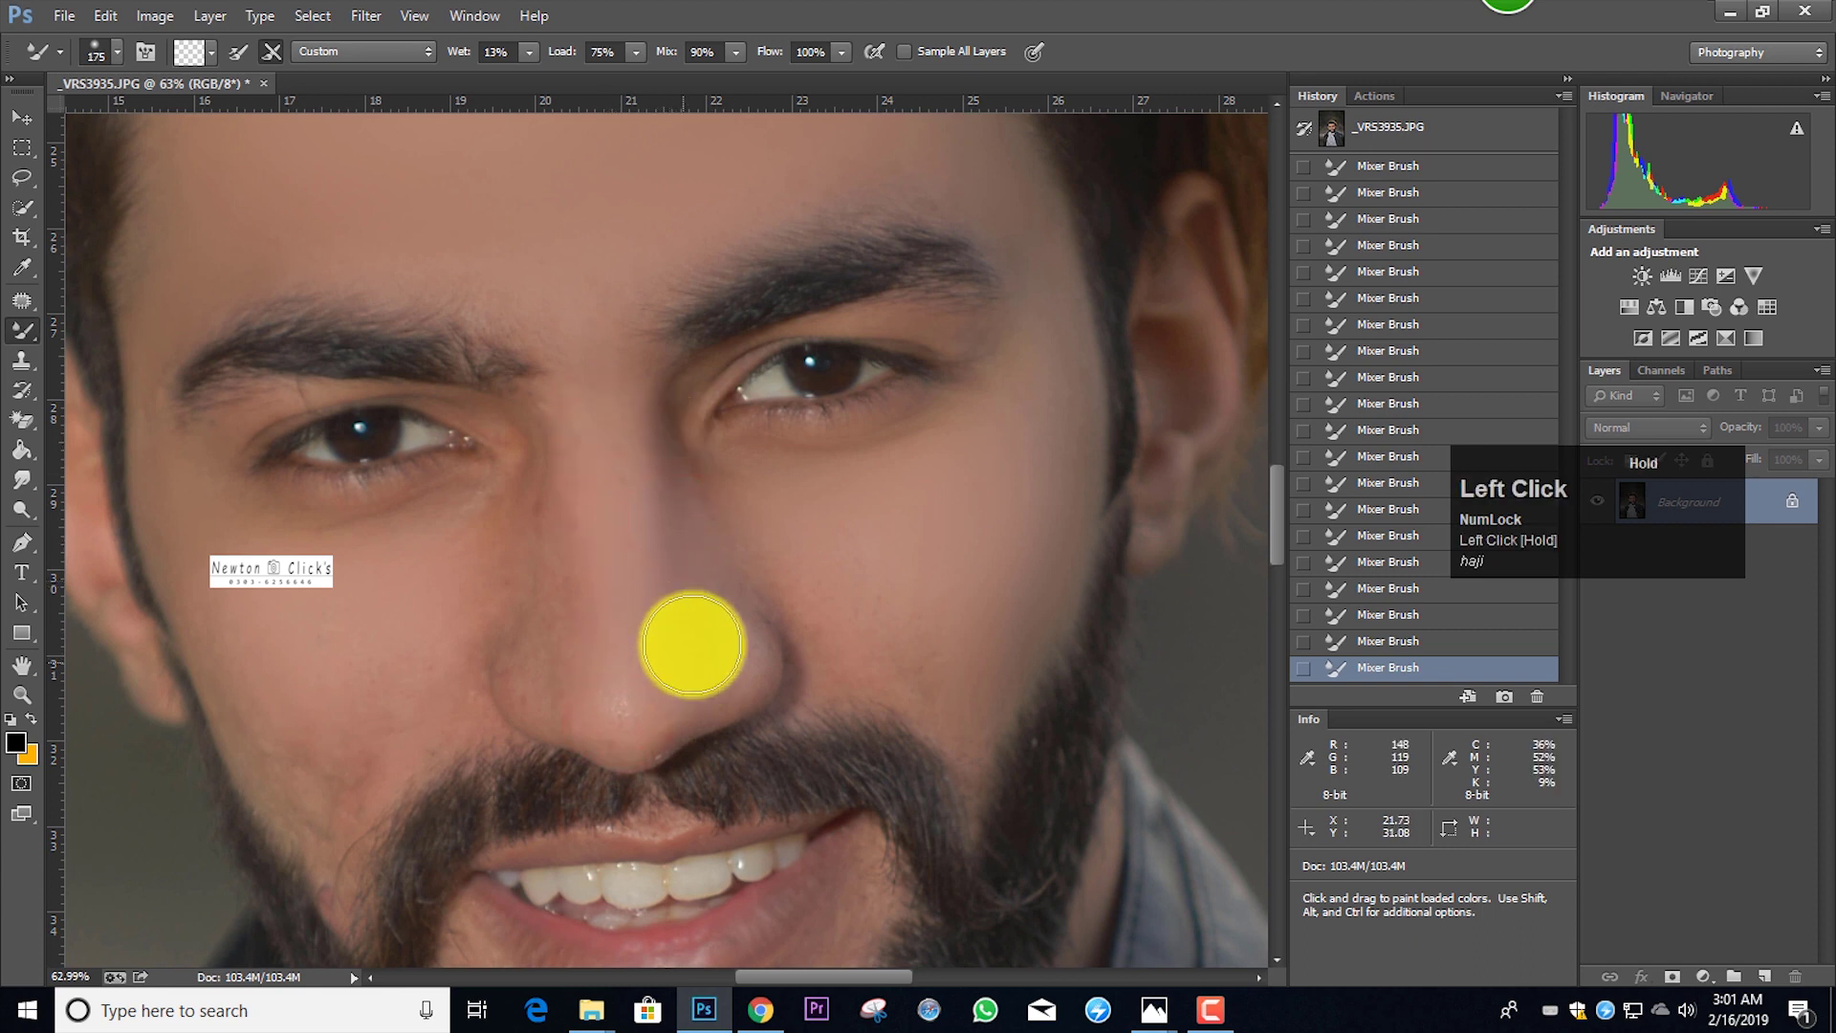
Smooth the remaining uneven skin on the image-left cheek from under the eye down to the mustache
{"action": "key", "text": "bracketleft"}
{"action": "mouse_move", "coordinate": [531, 523]}
{"action": "left_mouse_down"}
{"action": "mouse_move", "coordinate": [474, 566]}
{"action": "mouse_move", "coordinate": [440, 687]}
{"action": "mouse_move", "coordinate": [316, 747]}
{"action": "mouse_move", "coordinate": [334, 769]}
{"action": "mouse_move", "coordinate": [310, 785]}
{"action": "mouse_move", "coordinate": [180, 536]}
{"action": "mouse_move", "coordinate": [227, 614]}
{"action": "left_mouse_up"}
{"action": "key", "text": "]"}
{"action": "mouse_move", "coordinate": [414, 660]}
{"action": "left_mouse_down"}
{"action": "mouse_move", "coordinate": [315, 644]}
{"action": "mouse_move", "coordinate": [320, 726]}
{"action": "mouse_move", "coordinate": [287, 651]}
{"action": "mouse_move", "coordinate": [367, 676]}
{"action": "mouse_move", "coordinate": [348, 778]}
{"action": "mouse_move", "coordinate": [409, 586]}
{"action": "left_mouse_up"}
{"action": "key", "text": "]"}
Blend the inner cheek areas along both sides of the nose with a smaller Mixer Brush
{"action": "key", "text": "bracketleft"}
{"action": "key", "text": "bracketleft"}
{"action": "key", "text": "bracketleft"}
{"action": "key", "text": "bracketleft"}
{"action": "mouse_move", "coordinate": [532, 579]}
{"action": "left_mouse_down"}
{"action": "mouse_move", "coordinate": [535, 674]}
{"action": "mouse_move", "coordinate": [574, 705]}
{"action": "mouse_move", "coordinate": [483, 537]}
{"action": "left_mouse_up"}
{"action": "key", "text": "bracketright"}
{"action": "left_click", "coordinate": [483, 550]}
{"action": "mouse_move", "coordinate": [458, 598]}
{"action": "left_mouse_down"}
{"action": "mouse_move", "coordinate": [477, 721]}
{"action": "mouse_move", "coordinate": [512, 583]}
{"action": "mouse_move", "coordinate": [533, 602]}
{"action": "mouse_move", "coordinate": [565, 574]}
{"action": "mouse_move", "coordinate": [565, 540]}
{"action": "mouse_move", "coordinate": [496, 500]}
{"action": "mouse_move", "coordinate": [459, 630]}
{"action": "mouse_move", "coordinate": [479, 668]}
{"action": "mouse_move", "coordinate": [586, 676]}
{"action": "mouse_move", "coordinate": [734, 516]}
{"action": "left_mouse_up"}
Enlarge the brush and blend the nose bridge and the image-right cheek with broader strokes
{"action": "key", "text": "bracketright"}
{"action": "key", "text": "bracketright"}
{"action": "key", "text": "bracketright"}
{"action": "key", "text": "bracketright"}
{"action": "mouse_move", "coordinate": [635, 473]}
{"action": "left_mouse_down"}
{"action": "mouse_move", "coordinate": [626, 414]}
{"action": "mouse_move", "coordinate": [823, 626]}
{"action": "mouse_move", "coordinate": [918, 634]}
{"action": "left_mouse_up"}
Refine the image-right cheek down to the mustache edge with a 125 px Mixer Brush
{"action": "key", "text": "bracketleft"}
{"action": "left_click", "coordinate": [706, 519]}
{"action": "key", "text": "bracketleft"}
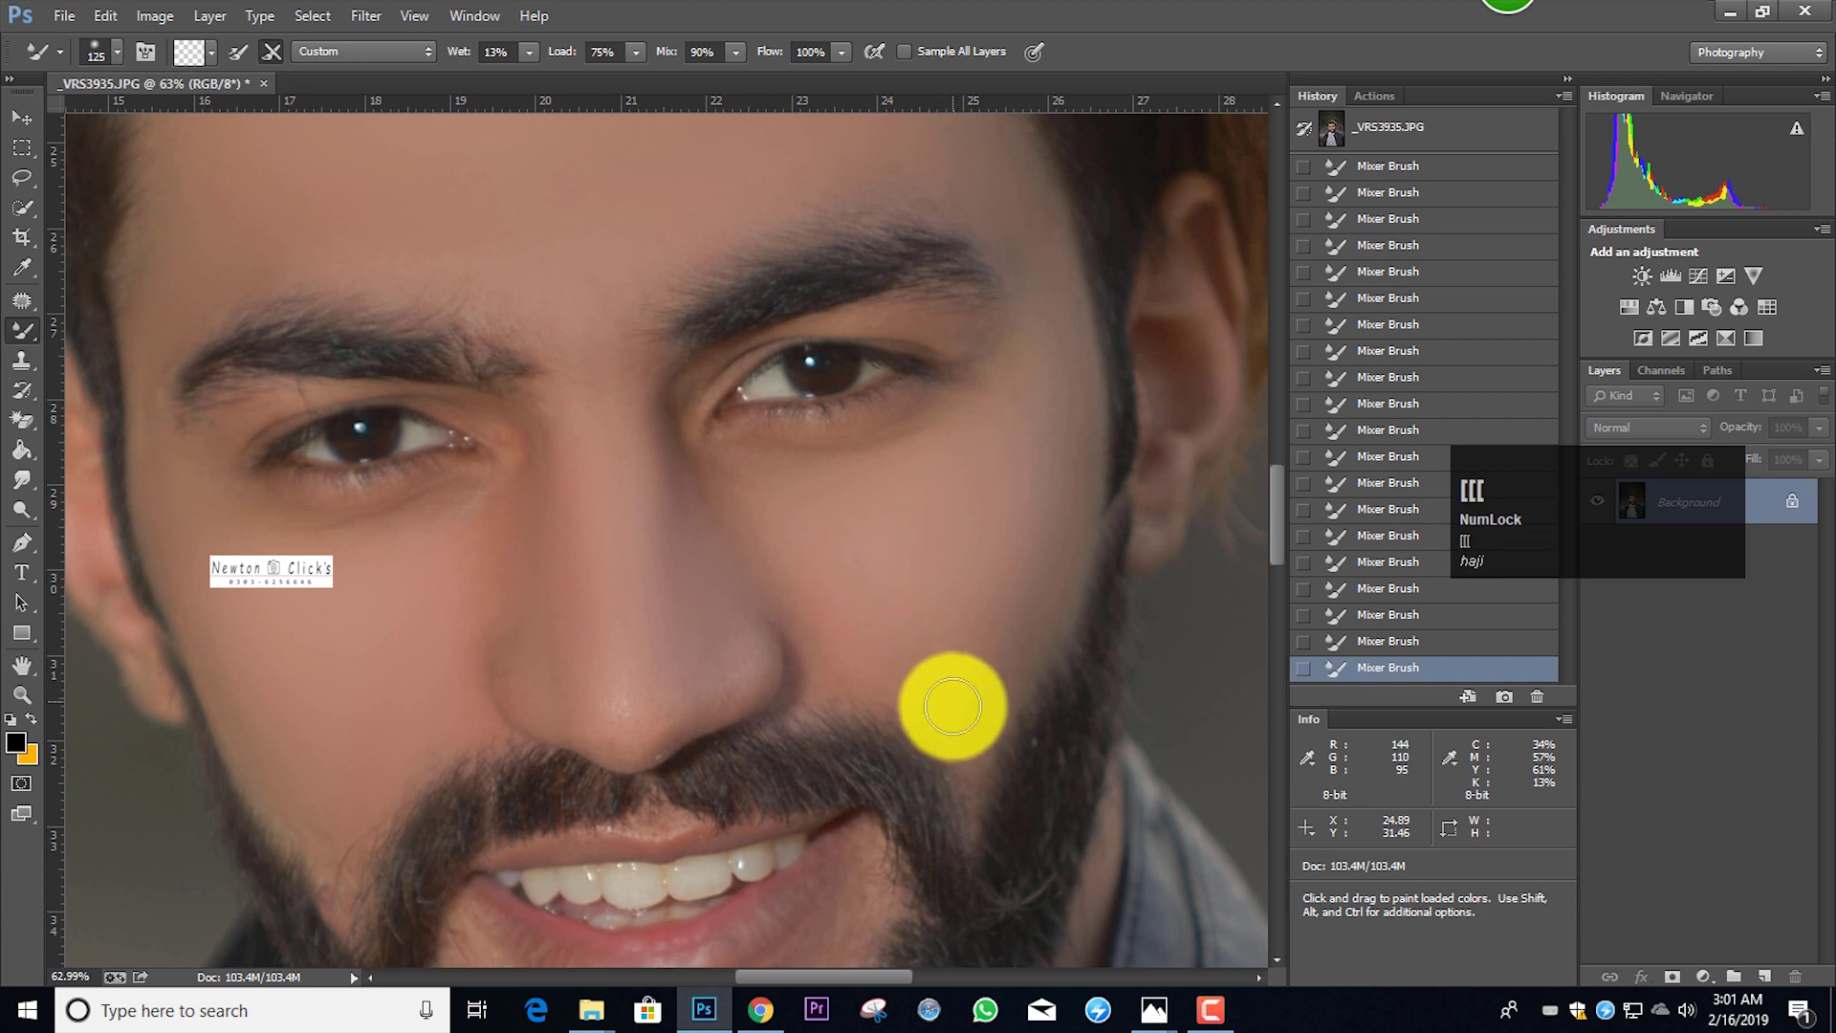
{"action": "mouse_move", "coordinate": [956, 715]}
{"action": "left_mouse_down"}
{"action": "mouse_move", "coordinate": [954, 786]}
{"action": "mouse_move", "coordinate": [924, 622]}
{"action": "mouse_move", "coordinate": [819, 623]}
{"action": "mouse_move", "coordinate": [733, 504]}
{"action": "mouse_move", "coordinate": [893, 541]}
{"action": "mouse_move", "coordinate": [965, 531]}
{"action": "mouse_move", "coordinate": [893, 513]}
{"action": "left_mouse_up"}
{"action": "key", "text": "bracketright"}
{"action": "key", "text": "bracketright"}
{"action": "scroll", "coordinate": [895, 508], "scroll_direction": "up", "scroll_amount": 5, "text": "ctrl+alt"}
{"action": "scroll", "coordinate": [812, 536], "scroll_direction": "up", "scroll_amount": 1}
{"action": "left_click", "coordinate": [810, 548]}
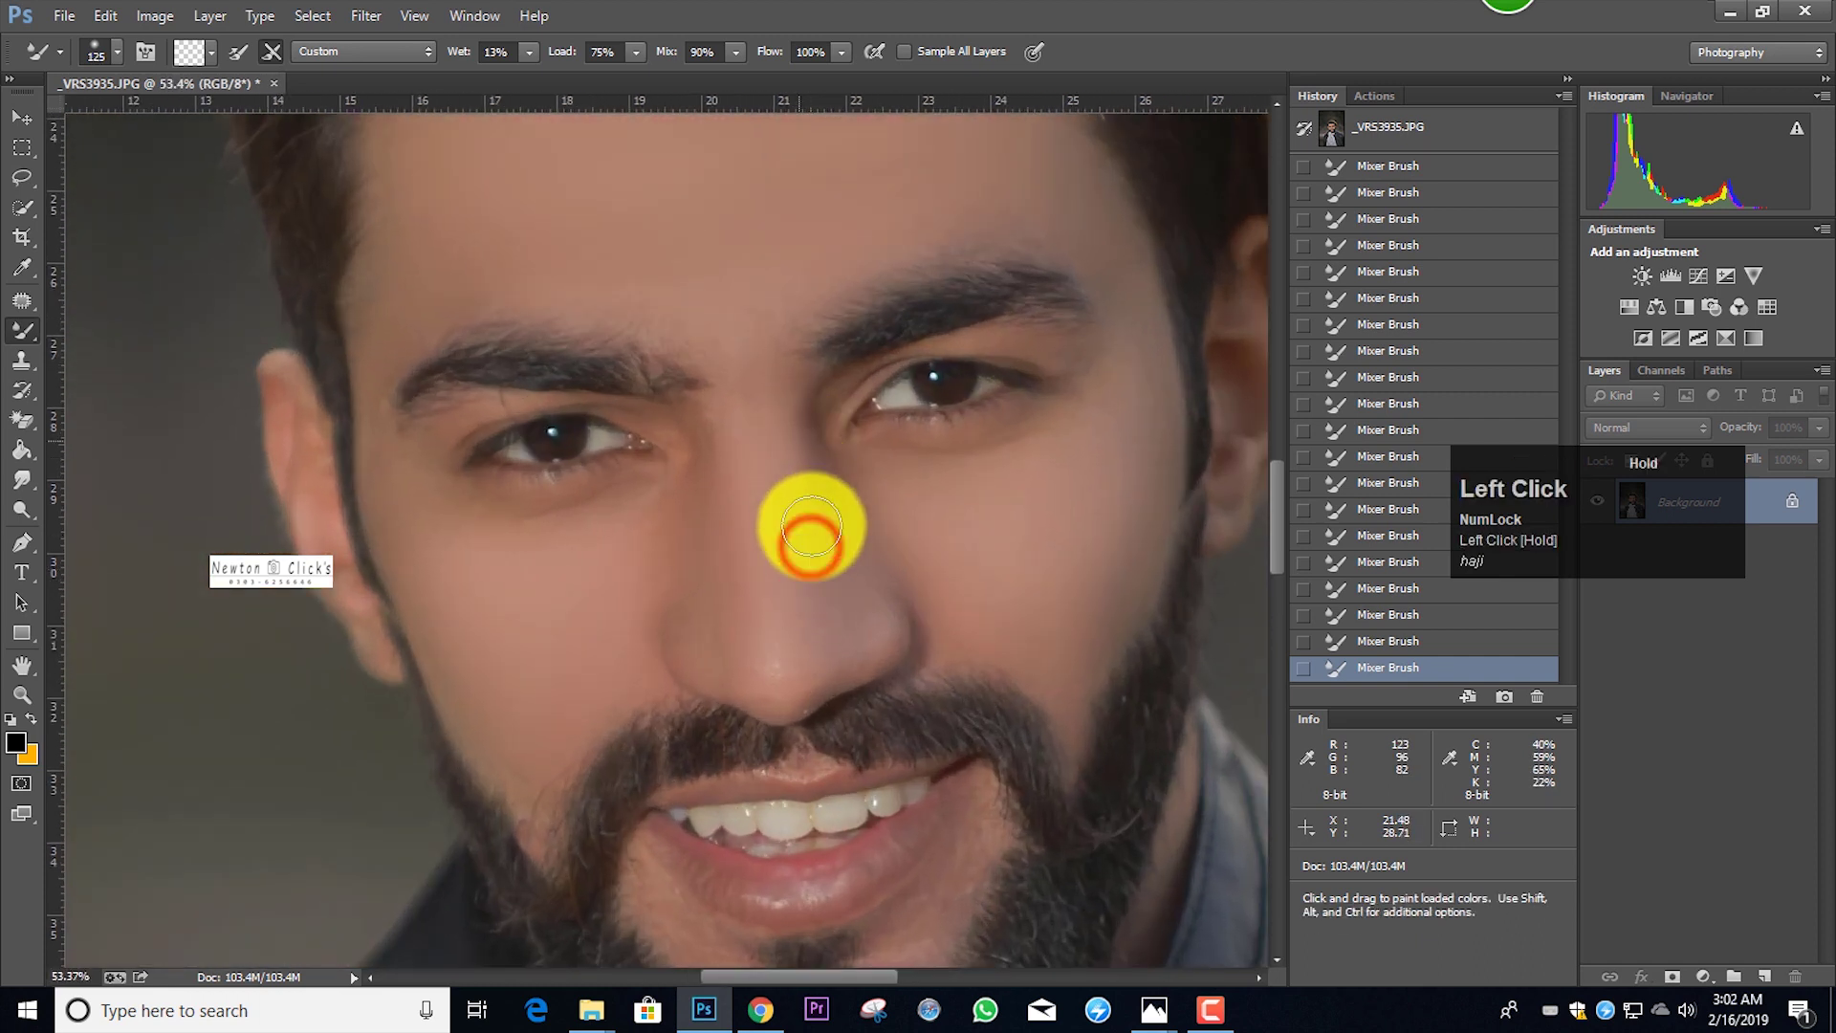
{"action": "key", "text": "bracketright"}
{"action": "key", "text": "bracketright"}
{"action": "left_click_drag", "start_coordinate": [803, 478], "coordinate": [823, 580]}
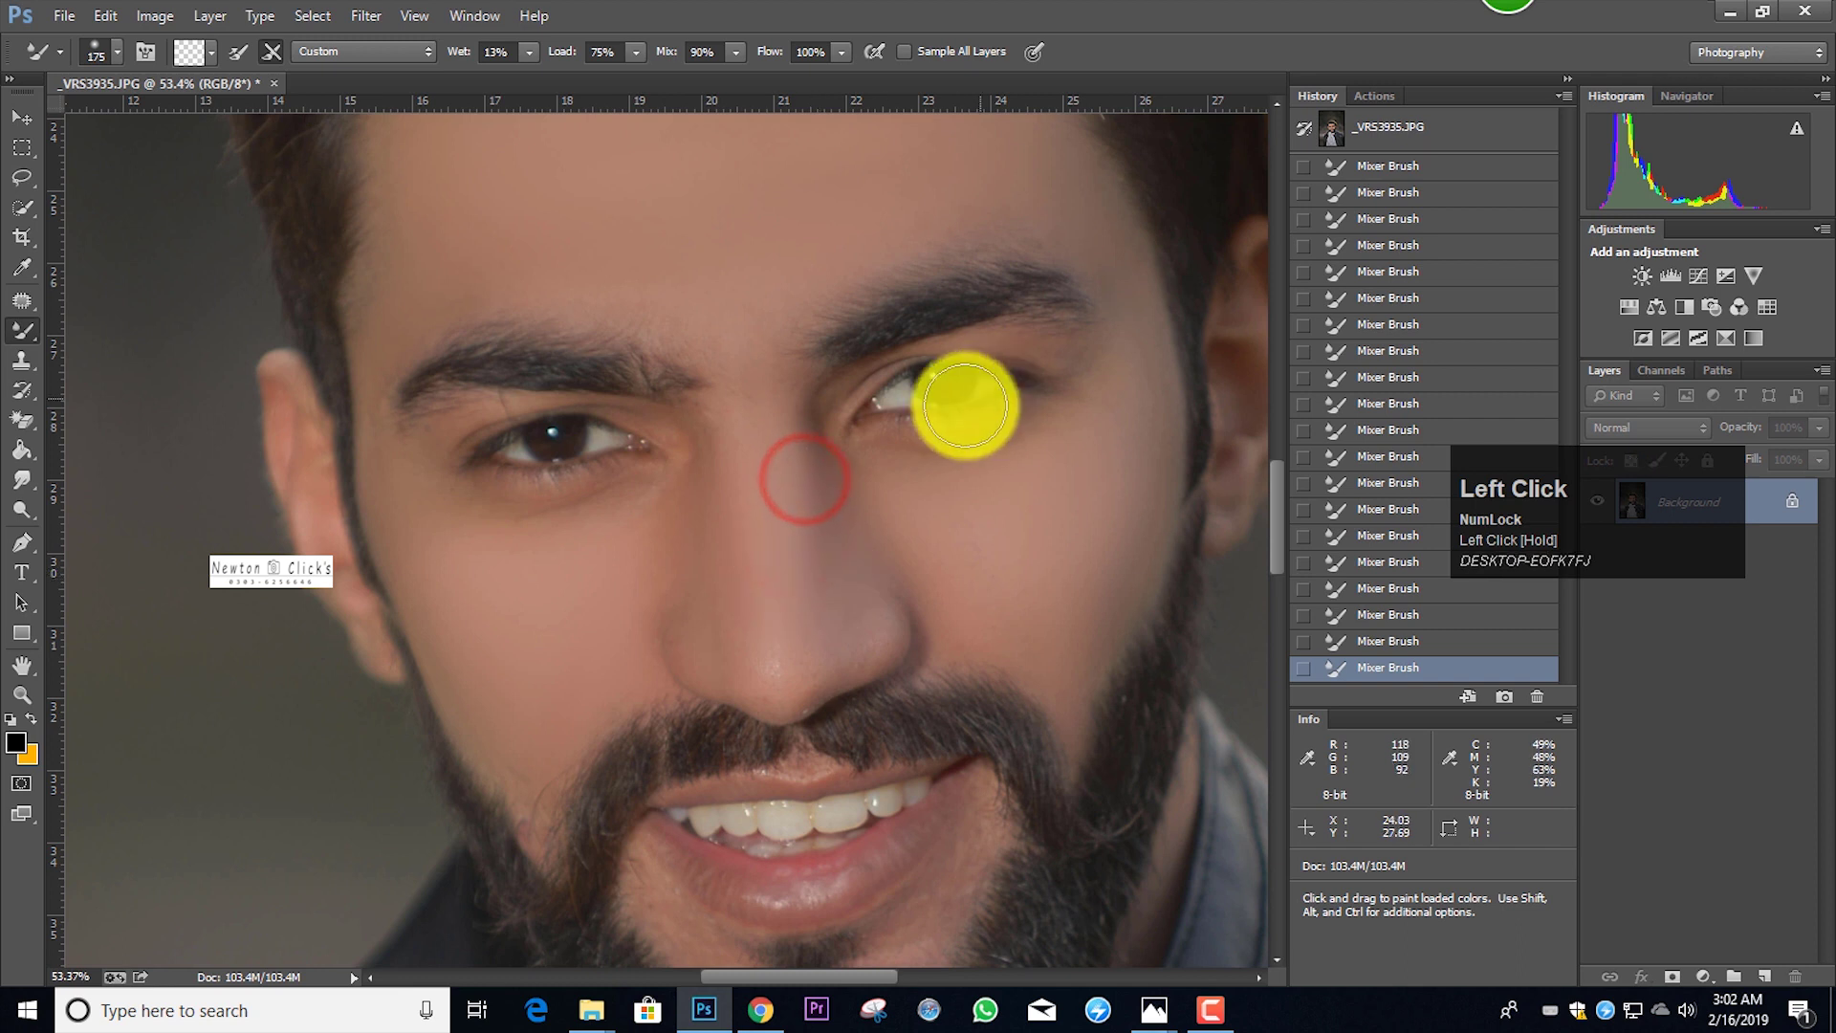
{"action": "key", "text": "ctrl+alt+z"}
{"action": "key", "text": "ctrl+alt+z"}
{"action": "key", "text": "ctrl+alt+z"}
{"action": "key", "text": "ctrl+alt+z"}
Blend the shadowed skin along the nose bridge with short 175 px Mixer Brush strokes
{"action": "left_click", "coordinate": [839, 479]}
{"action": "mouse_move", "coordinate": [841, 461]}
{"action": "left_mouse_down"}
{"action": "mouse_move", "coordinate": [802, 515]}
{"action": "mouse_move", "coordinate": [700, 481]}
{"action": "mouse_move", "coordinate": [703, 579]}
{"action": "mouse_move", "coordinate": [675, 582]}
{"action": "mouse_move", "coordinate": [673, 552]}
{"action": "mouse_move", "coordinate": [727, 647]}
{"action": "mouse_move", "coordinate": [804, 575]}
{"action": "mouse_move", "coordinate": [814, 513]}
{"action": "left_mouse_up"}
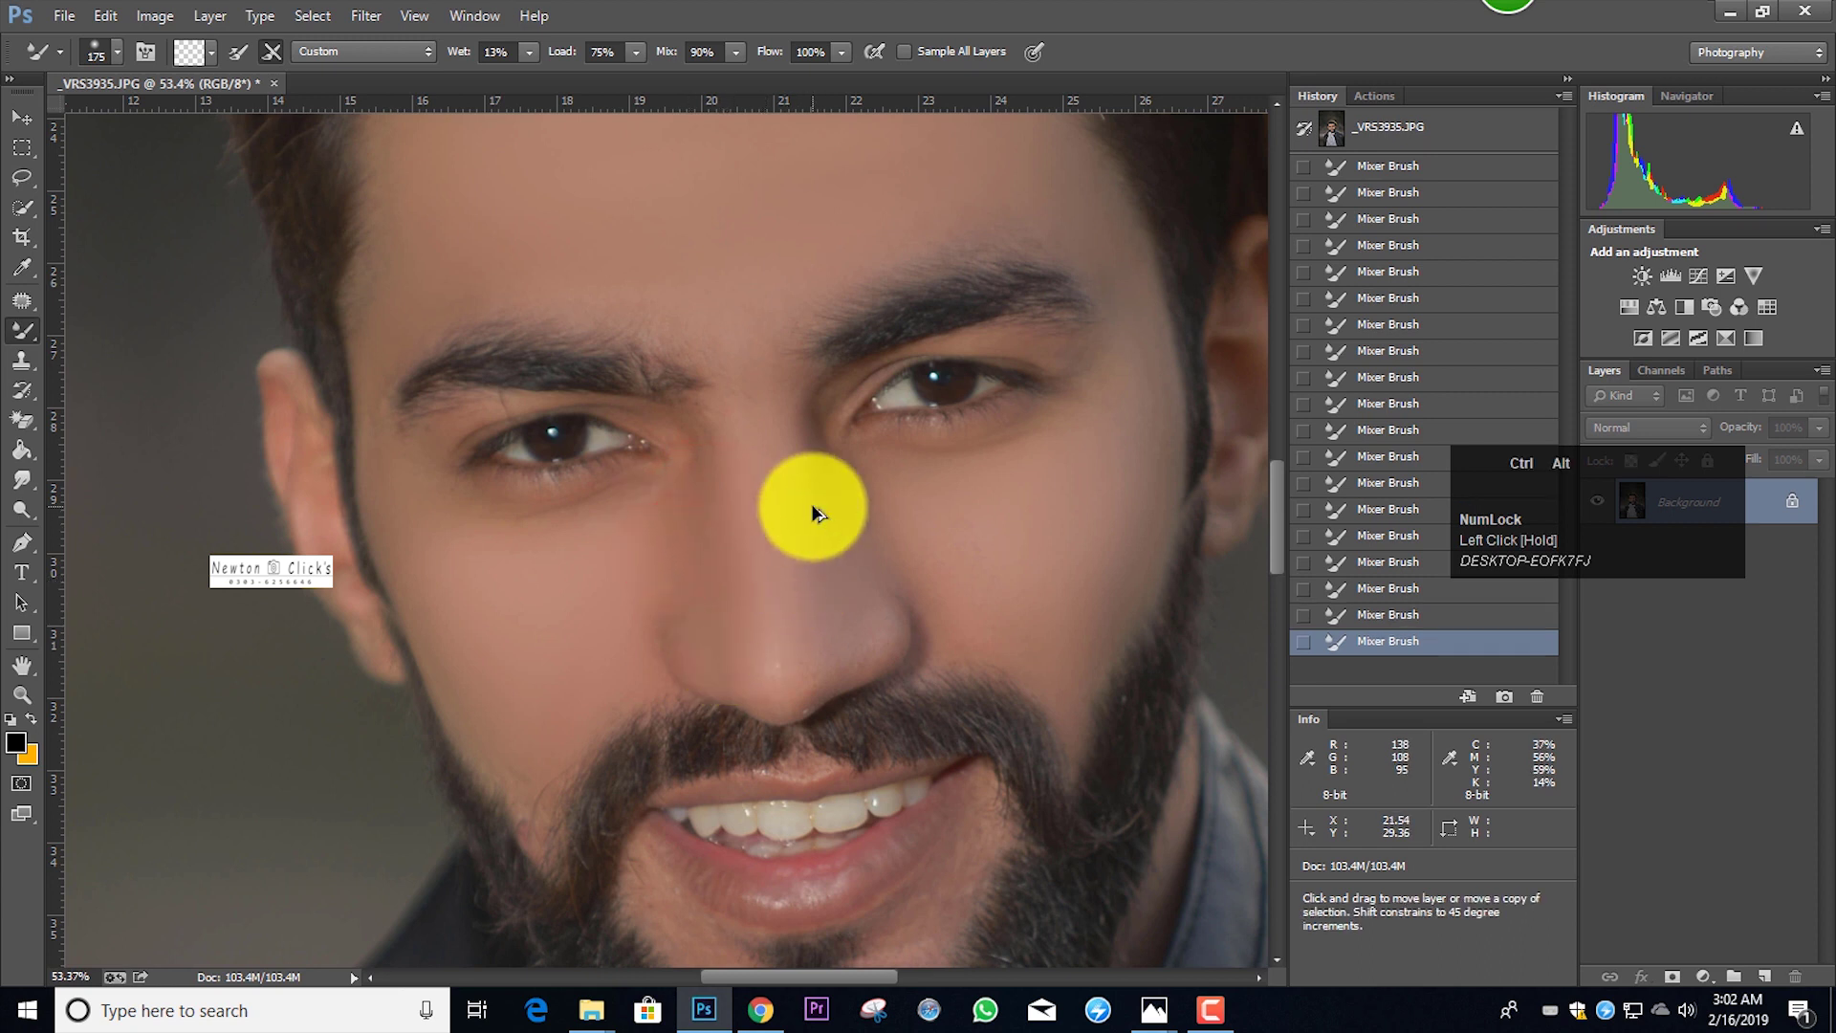
{"action": "scroll", "coordinate": [814, 517], "scroll_direction": "up", "scroll_amount": 6}
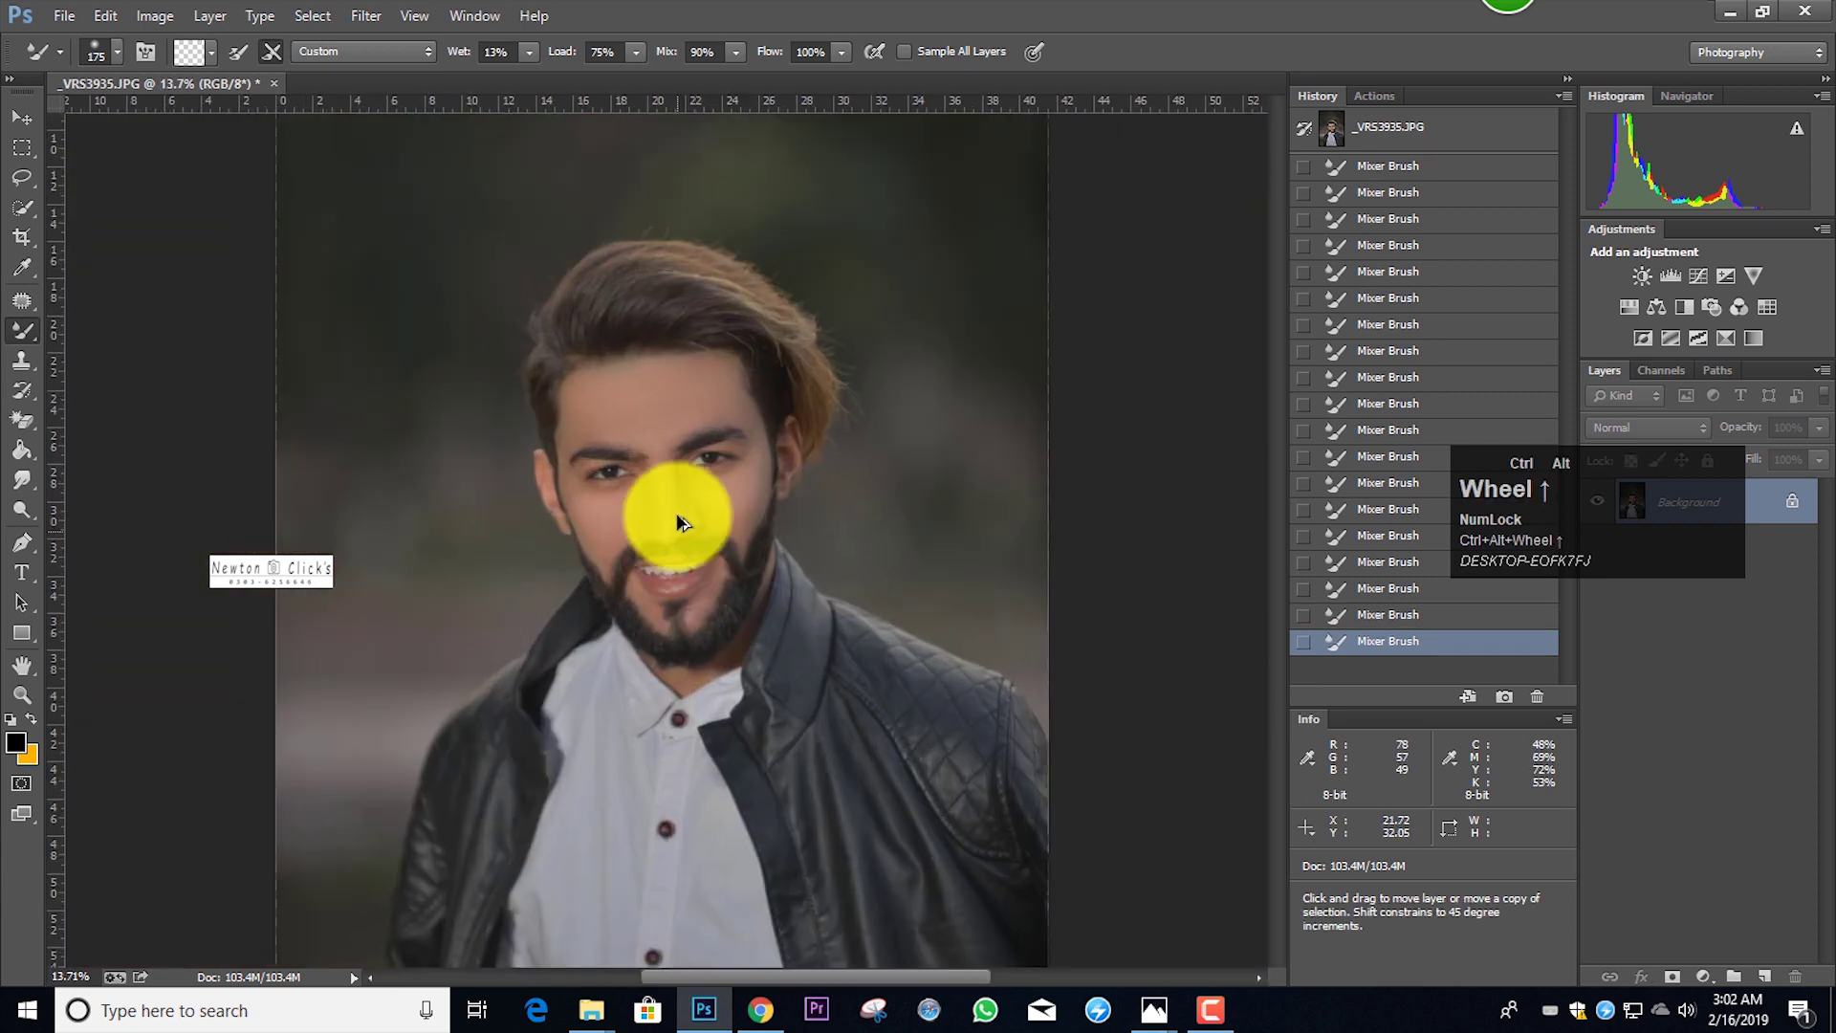
{"action": "scroll", "coordinate": [678, 538], "scroll_direction": "up", "scroll_amount": 4}
{"action": "mouse_move", "coordinate": [662, 435]}
{"action": "left_mouse_down"}
{"action": "mouse_move", "coordinate": [675, 566]}
{"action": "mouse_move", "coordinate": [659, 459]}
{"action": "left_mouse_up"}
Smooth the bare chin skin below the lips on both sides of the beard patch, reducing the brush to 125 px
{"action": "scroll", "coordinate": [765, 523], "scroll_direction": "up", "scroll_amount": 4}
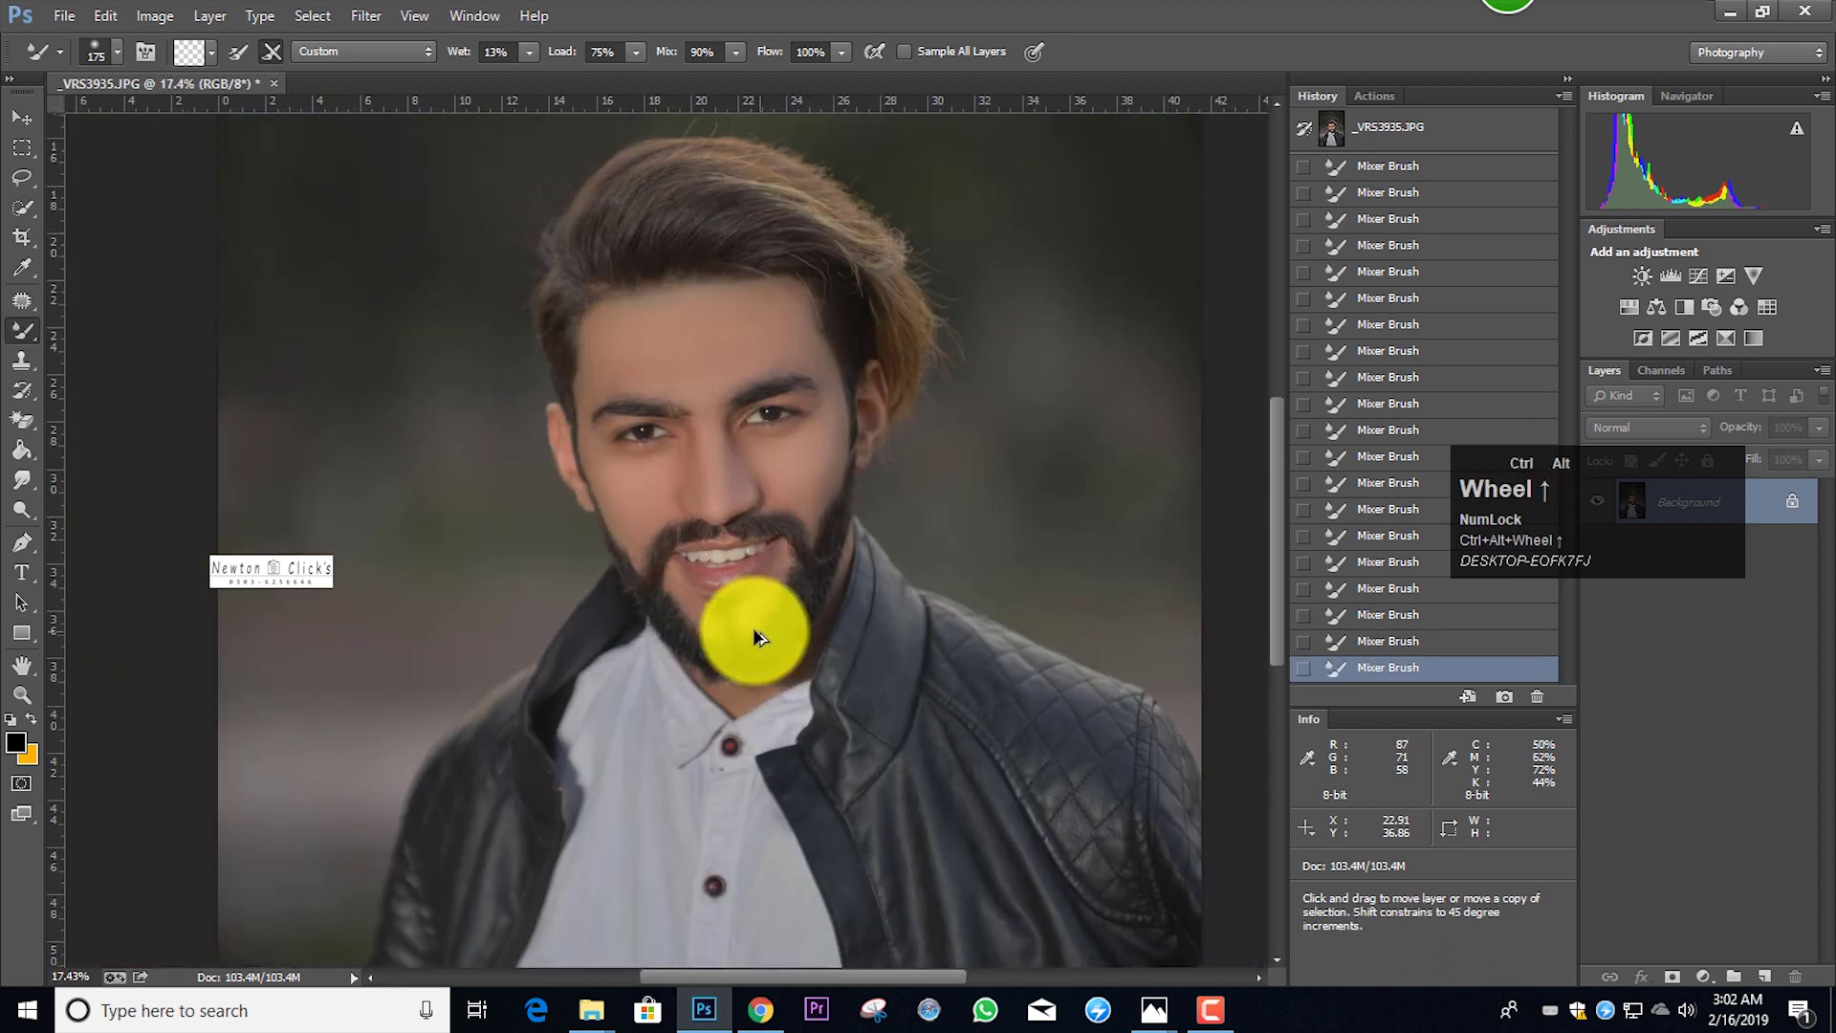
{"action": "scroll", "coordinate": [755, 638], "scroll_direction": "up", "scroll_amount": 6}
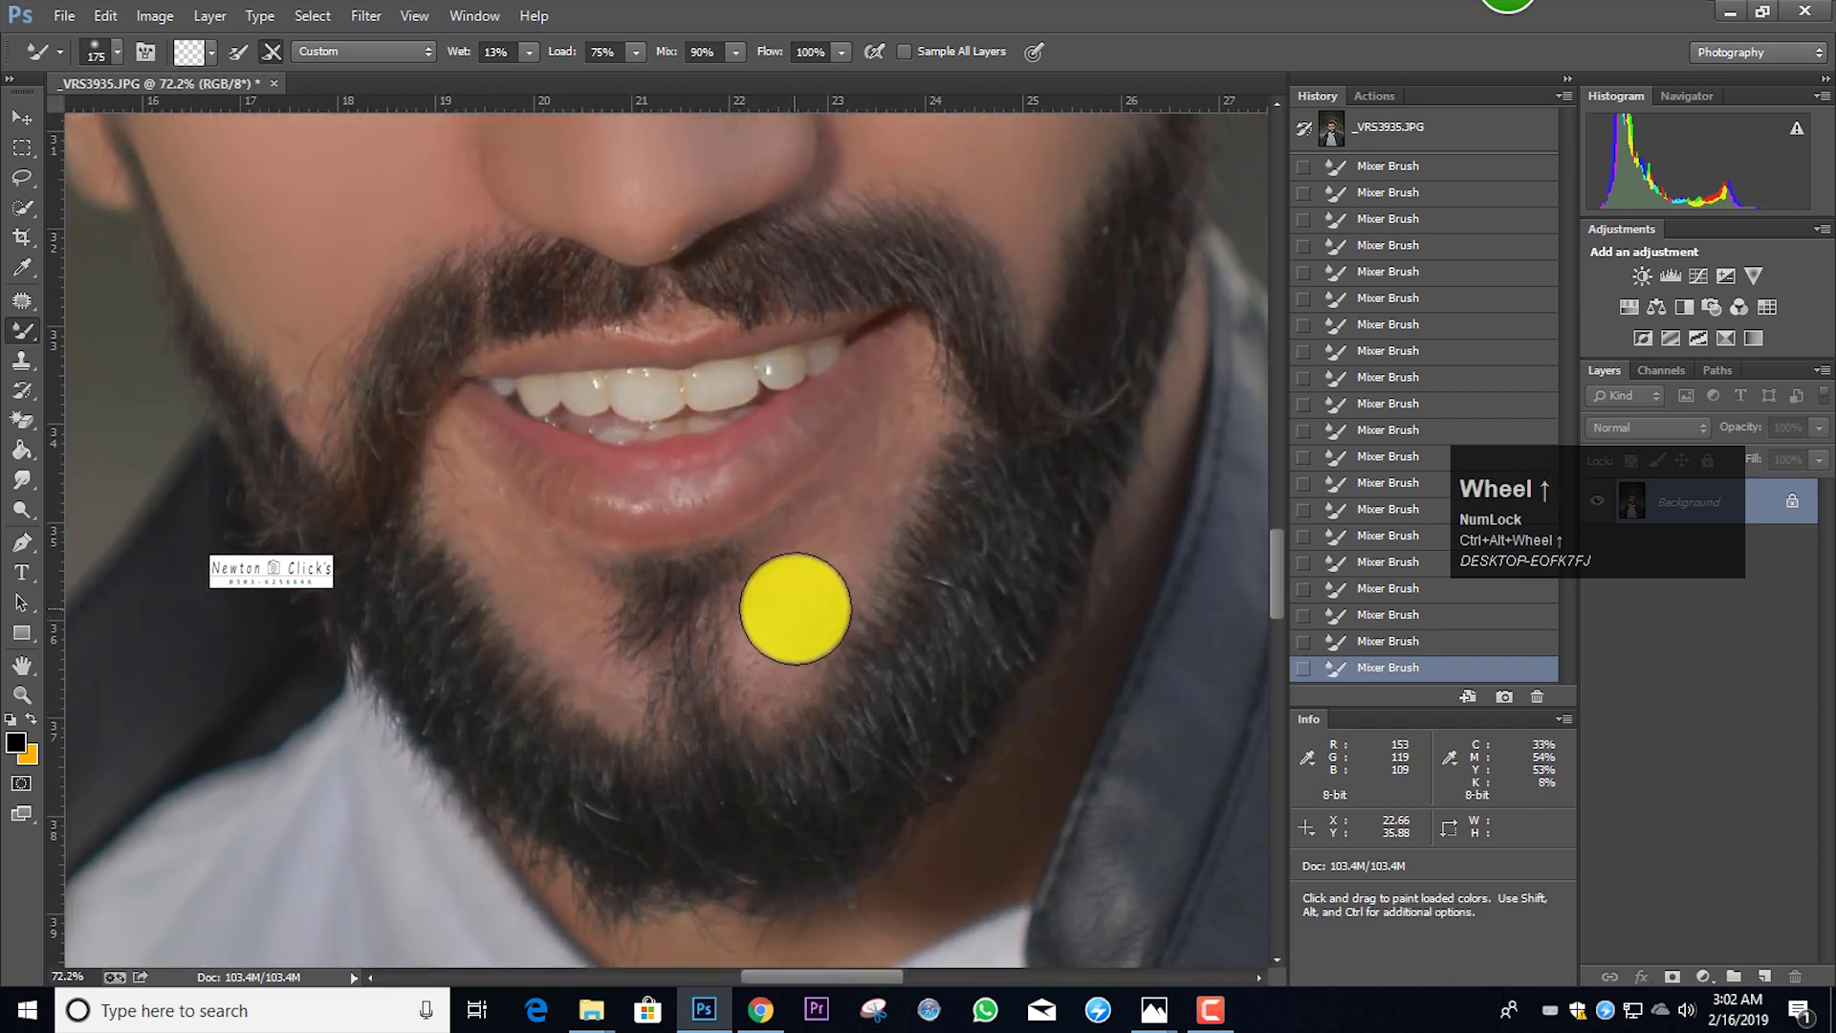
{"action": "mouse_move", "coordinate": [816, 586]}
{"action": "left_mouse_down"}
{"action": "mouse_move", "coordinate": [814, 527]}
{"action": "mouse_move", "coordinate": [902, 428]}
{"action": "mouse_move", "coordinate": [762, 684]}
{"action": "mouse_move", "coordinate": [754, 656]}
{"action": "mouse_move", "coordinate": [580, 622]}
{"action": "mouse_move", "coordinate": [547, 589]}
{"action": "mouse_move", "coordinate": [602, 689]}
{"action": "left_mouse_up"}
{"action": "key", "text": "bracketleft"}
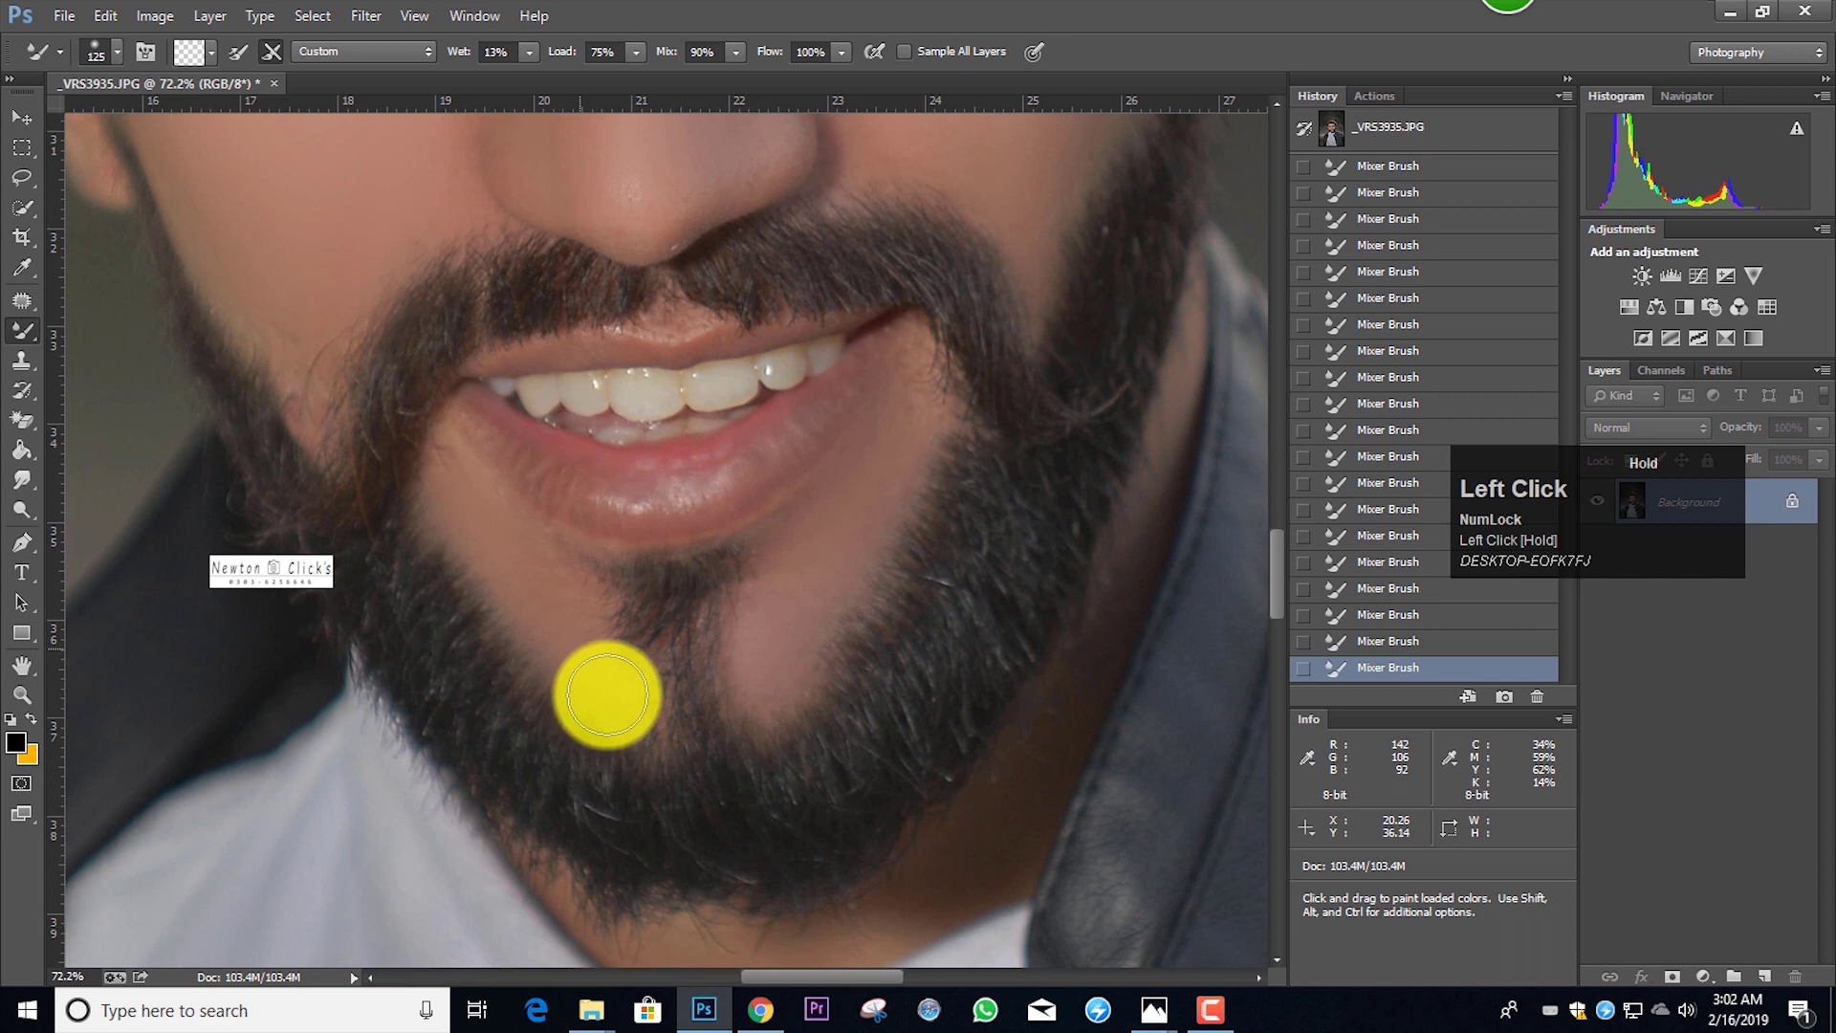
{"action": "mouse_move", "coordinate": [597, 619]}
{"action": "left_mouse_down"}
{"action": "mouse_move", "coordinate": [648, 512]}
{"action": "mouse_move", "coordinate": [778, 451]}
{"action": "mouse_move", "coordinate": [873, 459]}
{"action": "mouse_move", "coordinate": [849, 504]}
{"action": "left_mouse_up"}
Blend the skin from the image-left cheek up to the eyelid with the 125 px Mixer Brush
{"action": "scroll", "coordinate": [857, 593], "scroll_direction": "down", "scroll_amount": 6}
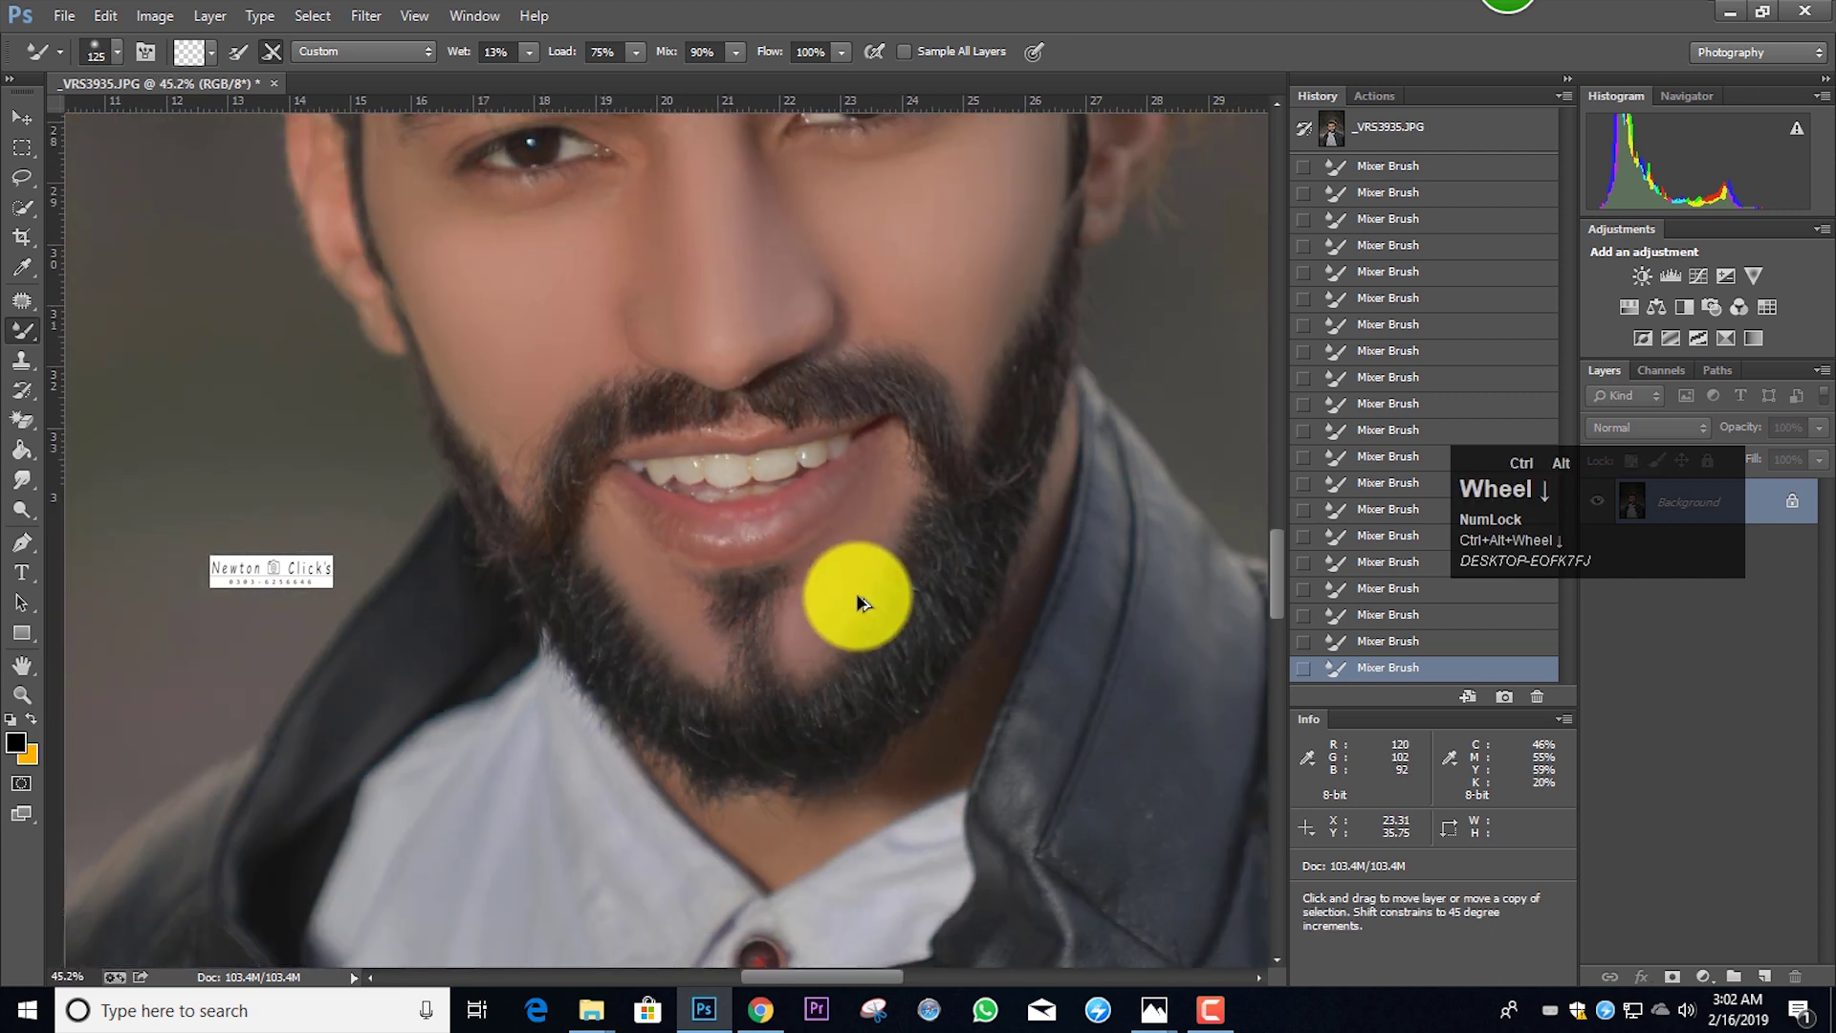
{"action": "scroll", "coordinate": [856, 592], "scroll_direction": "down", "scroll_amount": 3}
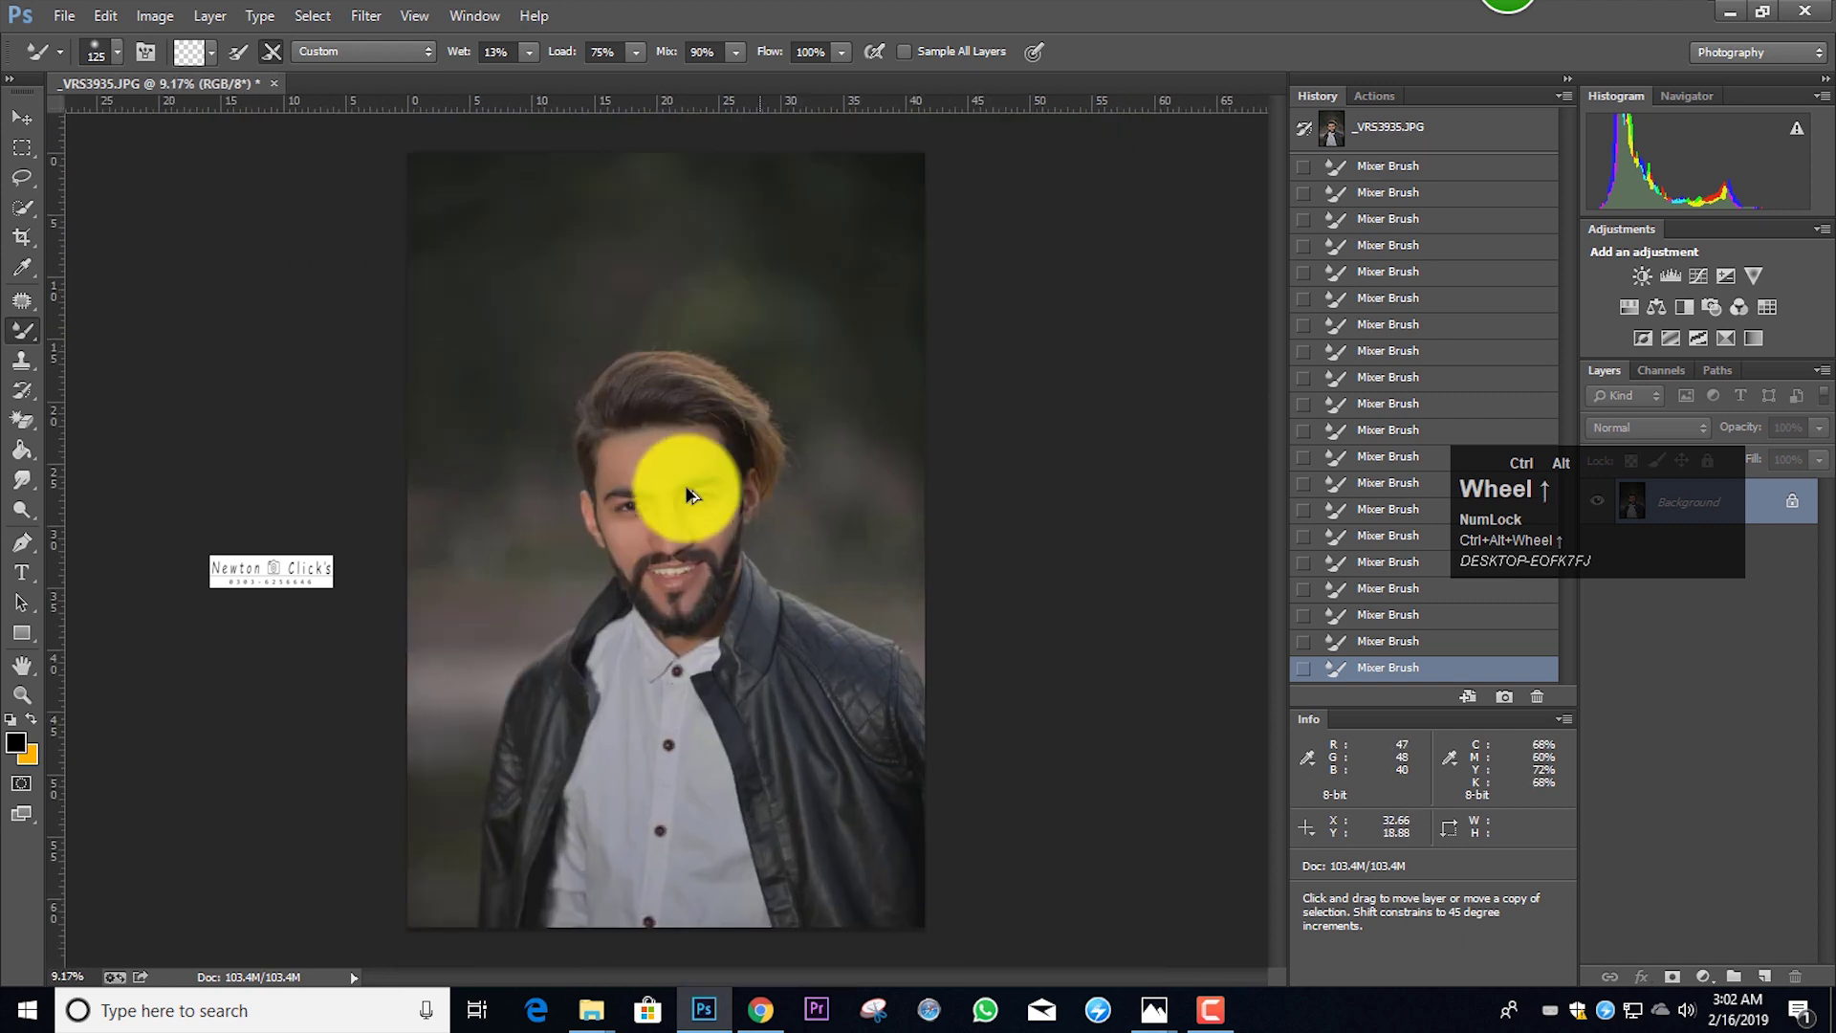
{"action": "scroll", "coordinate": [697, 480], "scroll_direction": "up", "scroll_amount": 6}
{"action": "scroll", "coordinate": [580, 561], "scroll_direction": "up", "scroll_amount": 3}
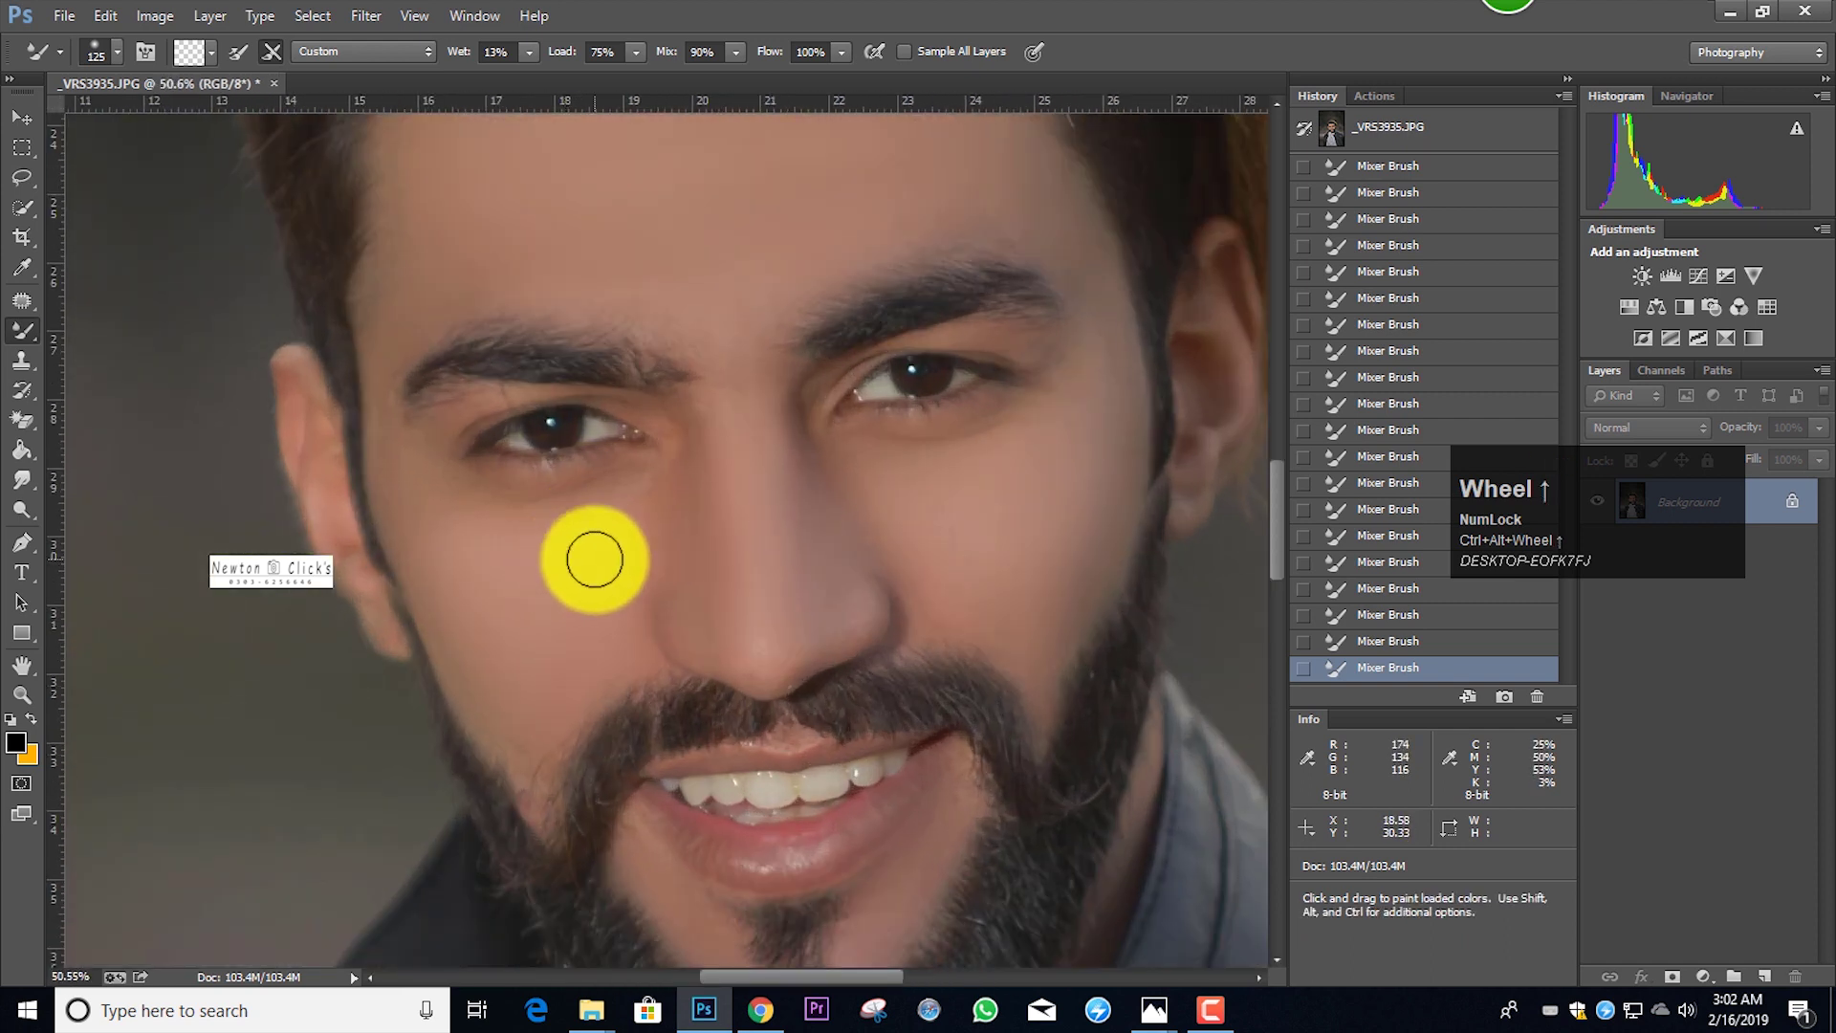
{"action": "mouse_move", "coordinate": [521, 531]}
{"action": "left_mouse_down"}
{"action": "mouse_move", "coordinate": [465, 513]}
{"action": "mouse_move", "coordinate": [416, 444]}
{"action": "mouse_move", "coordinate": [504, 398]}
{"action": "left_mouse_up"}
Smooth the skin between the eyebrows and across to the image-right eye with a smaller Mixer Brush
{"action": "key", "text": "bracketleft"}
{"action": "key", "text": "bracketleft"}
{"action": "key", "text": "bracketleft"}
{"action": "key", "text": "bracketleft"}
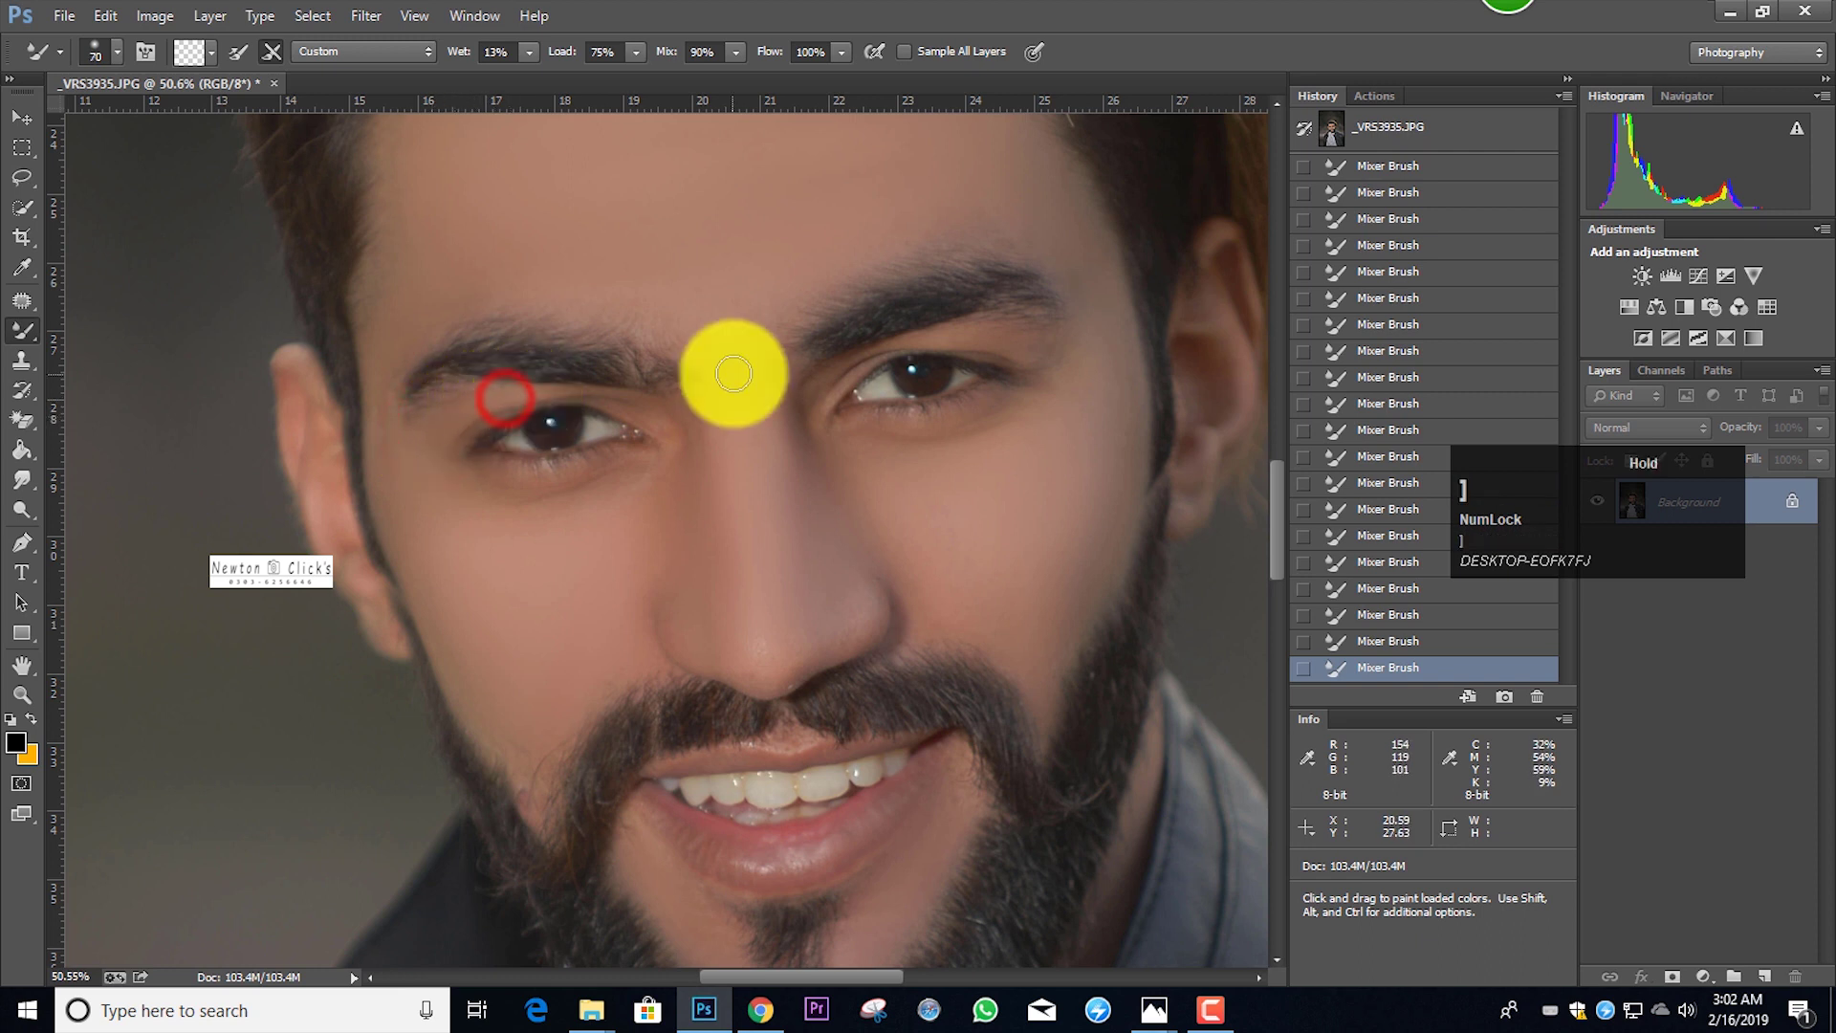
{"action": "key", "text": "bracketright"}
{"action": "key", "text": "bracketright"}
{"action": "mouse_move", "coordinate": [709, 321]}
{"action": "left_mouse_down"}
{"action": "mouse_move", "coordinate": [481, 293]}
{"action": "mouse_move", "coordinate": [676, 309]}
{"action": "mouse_move", "coordinate": [727, 357]}
{"action": "mouse_move", "coordinate": [762, 308]}
{"action": "mouse_move", "coordinate": [898, 223]}
{"action": "mouse_move", "coordinate": [1017, 215]}
{"action": "mouse_move", "coordinate": [1061, 251]}
{"action": "mouse_move", "coordinate": [1049, 367]}
{"action": "mouse_move", "coordinate": [1011, 449]}
{"action": "left_mouse_up"}
Blend the skin beside the nose and directly beneath the image-right eye, resizing the brush between strokes
{"action": "scroll", "coordinate": [1012, 449], "scroll_direction": "down", "scroll_amount": 1}
{"action": "key", "text": "bracketright"}
{"action": "key", "text": "bracketleft"}
{"action": "key", "text": "bracketleft"}
{"action": "key", "text": "bracketleft"}
{"action": "key", "text": "bracketleft"}
{"action": "mouse_move", "coordinate": [841, 516]}
{"action": "left_mouse_down"}
{"action": "mouse_move", "coordinate": [826, 560]}
{"action": "mouse_move", "coordinate": [921, 518]}
{"action": "mouse_move", "coordinate": [893, 434]}
{"action": "left_mouse_up"}
{"action": "key", "text": "bracketright"}
{"action": "key", "text": "bracketright"}
{"action": "key", "text": "bracketright"}
{"action": "left_click", "coordinate": [905, 443]}
{"action": "key", "text": "bracketleft"}
{"action": "key", "text": "bracketleft"}
Smooth the temple beside the image-right eye with short Mixer Brush strokes
{"action": "scroll", "coordinate": [1076, 478], "scroll_direction": "up", "scroll_amount": 1}
{"action": "left_click", "coordinate": [1115, 355]}
{"action": "left_click_drag", "start_coordinate": [1115, 451], "coordinate": [1114, 345]}
Blend the under-eye skin on both sides of the face with the 125 px Mixer Brush
{"action": "left_click_drag", "start_coordinate": [548, 519], "coordinate": [520, 520]}
{"action": "left_click", "coordinate": [642, 475]}
{"action": "left_click_drag", "start_coordinate": [618, 491], "coordinate": [484, 491]}
{"action": "left_click_drag", "start_coordinate": [860, 457], "coordinate": [1036, 397]}
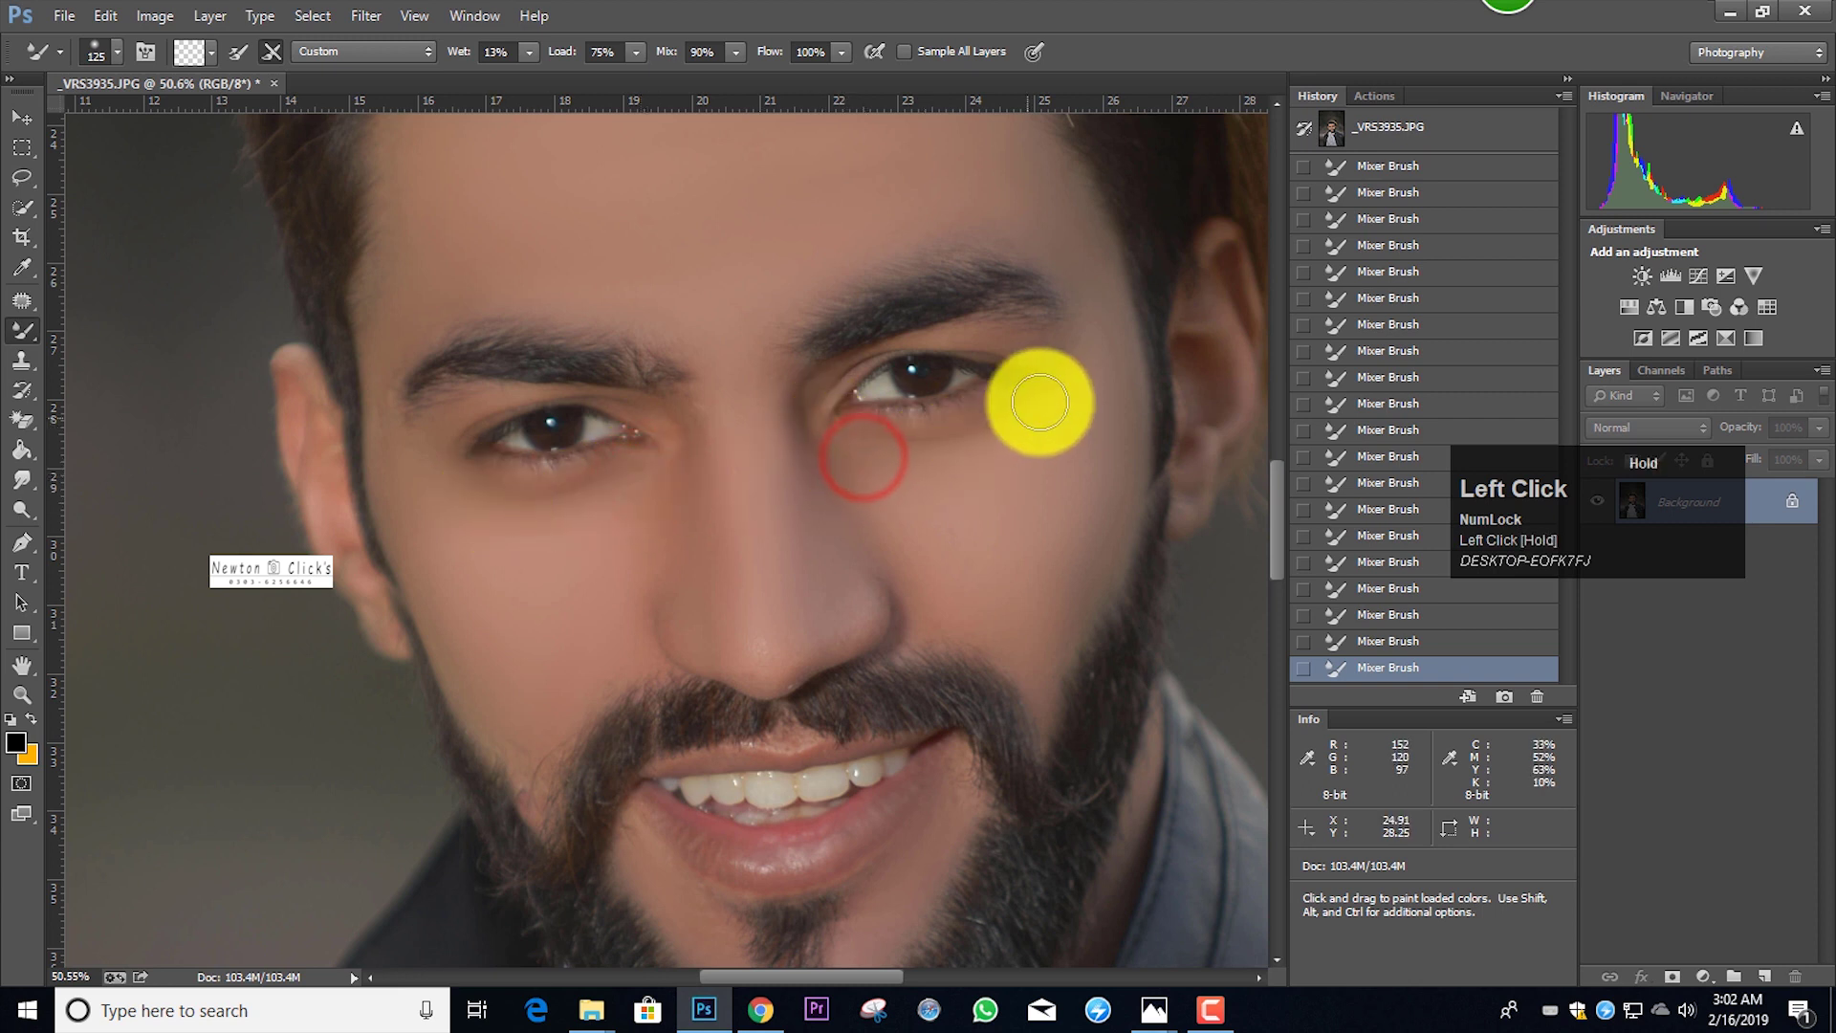
{"action": "scroll", "coordinate": [891, 502], "scroll_direction": "down", "scroll_amount": 5, "text": "ctrl+alt"}
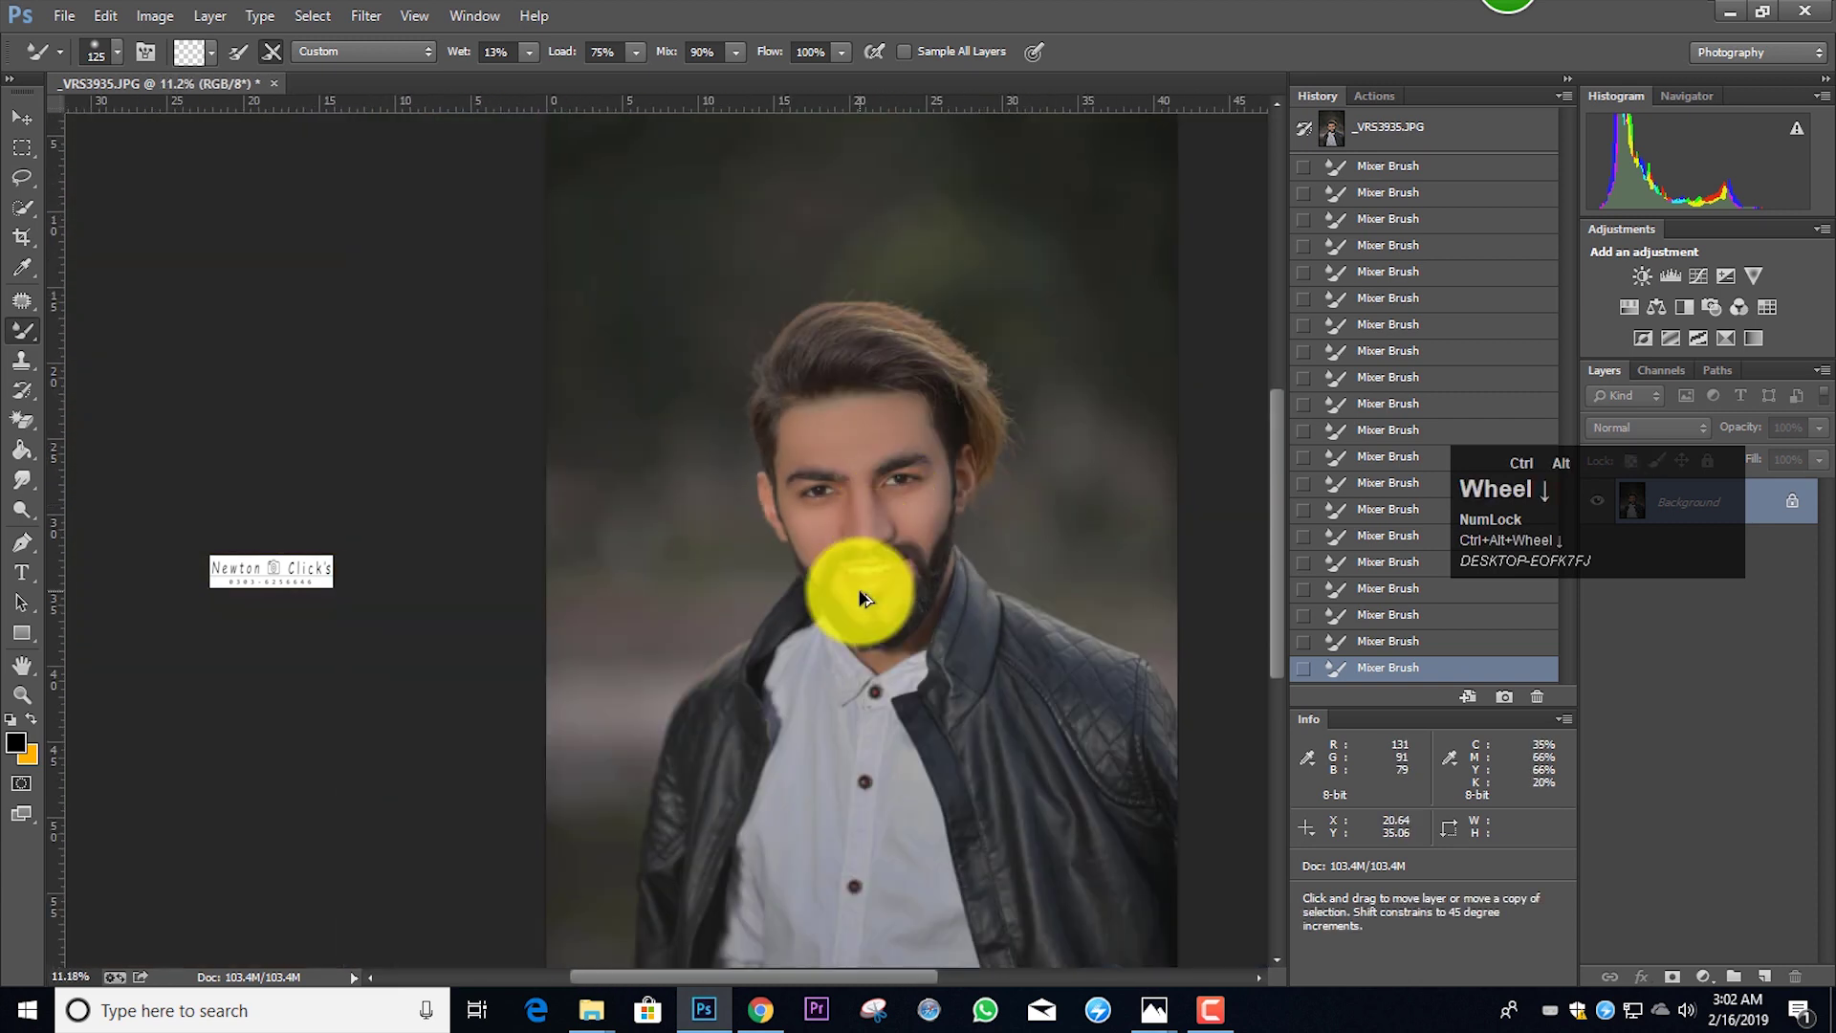
{"action": "scroll", "coordinate": [843, 570], "scroll_direction": "down", "scroll_amount": 1, "text": "ctrl+alt"}
{"action": "scroll", "coordinate": [723, 559], "scroll_direction": "up", "scroll_amount": 3, "text": "ctrl"}
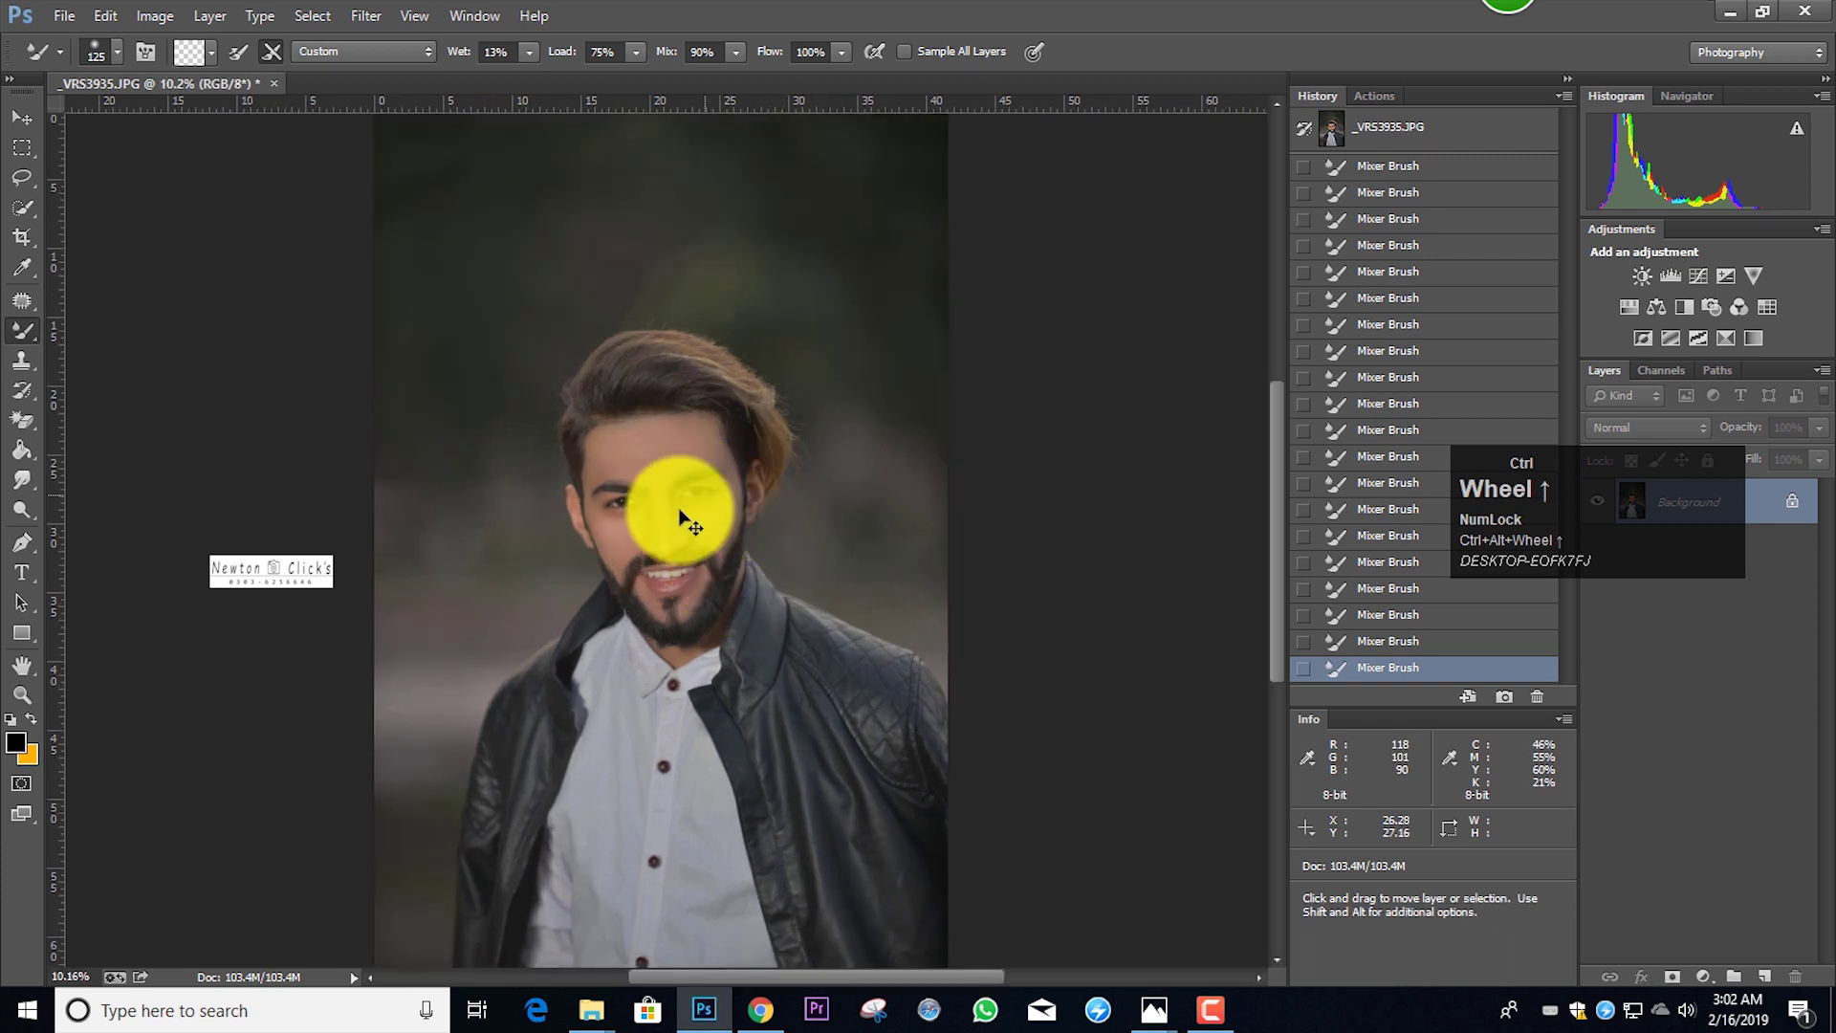
{"action": "key", "text": "shift"}
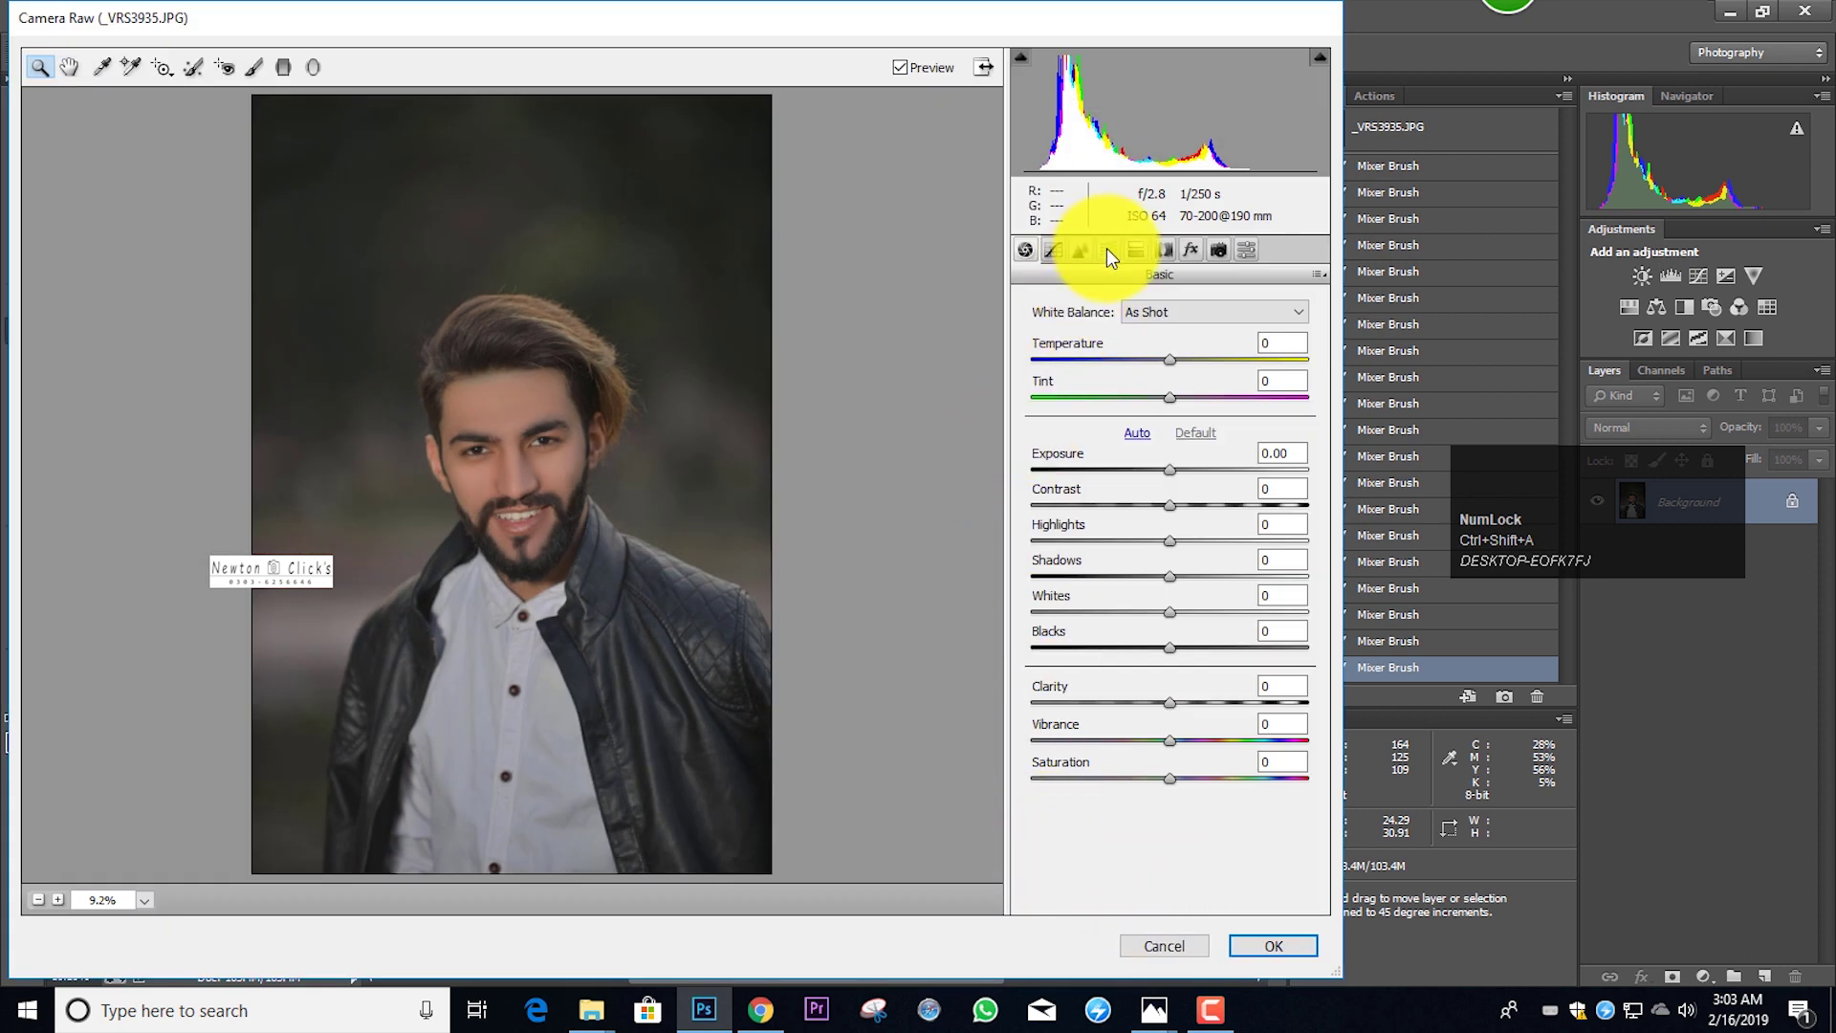
{"action": "left_click", "coordinate": [1175, 941]}
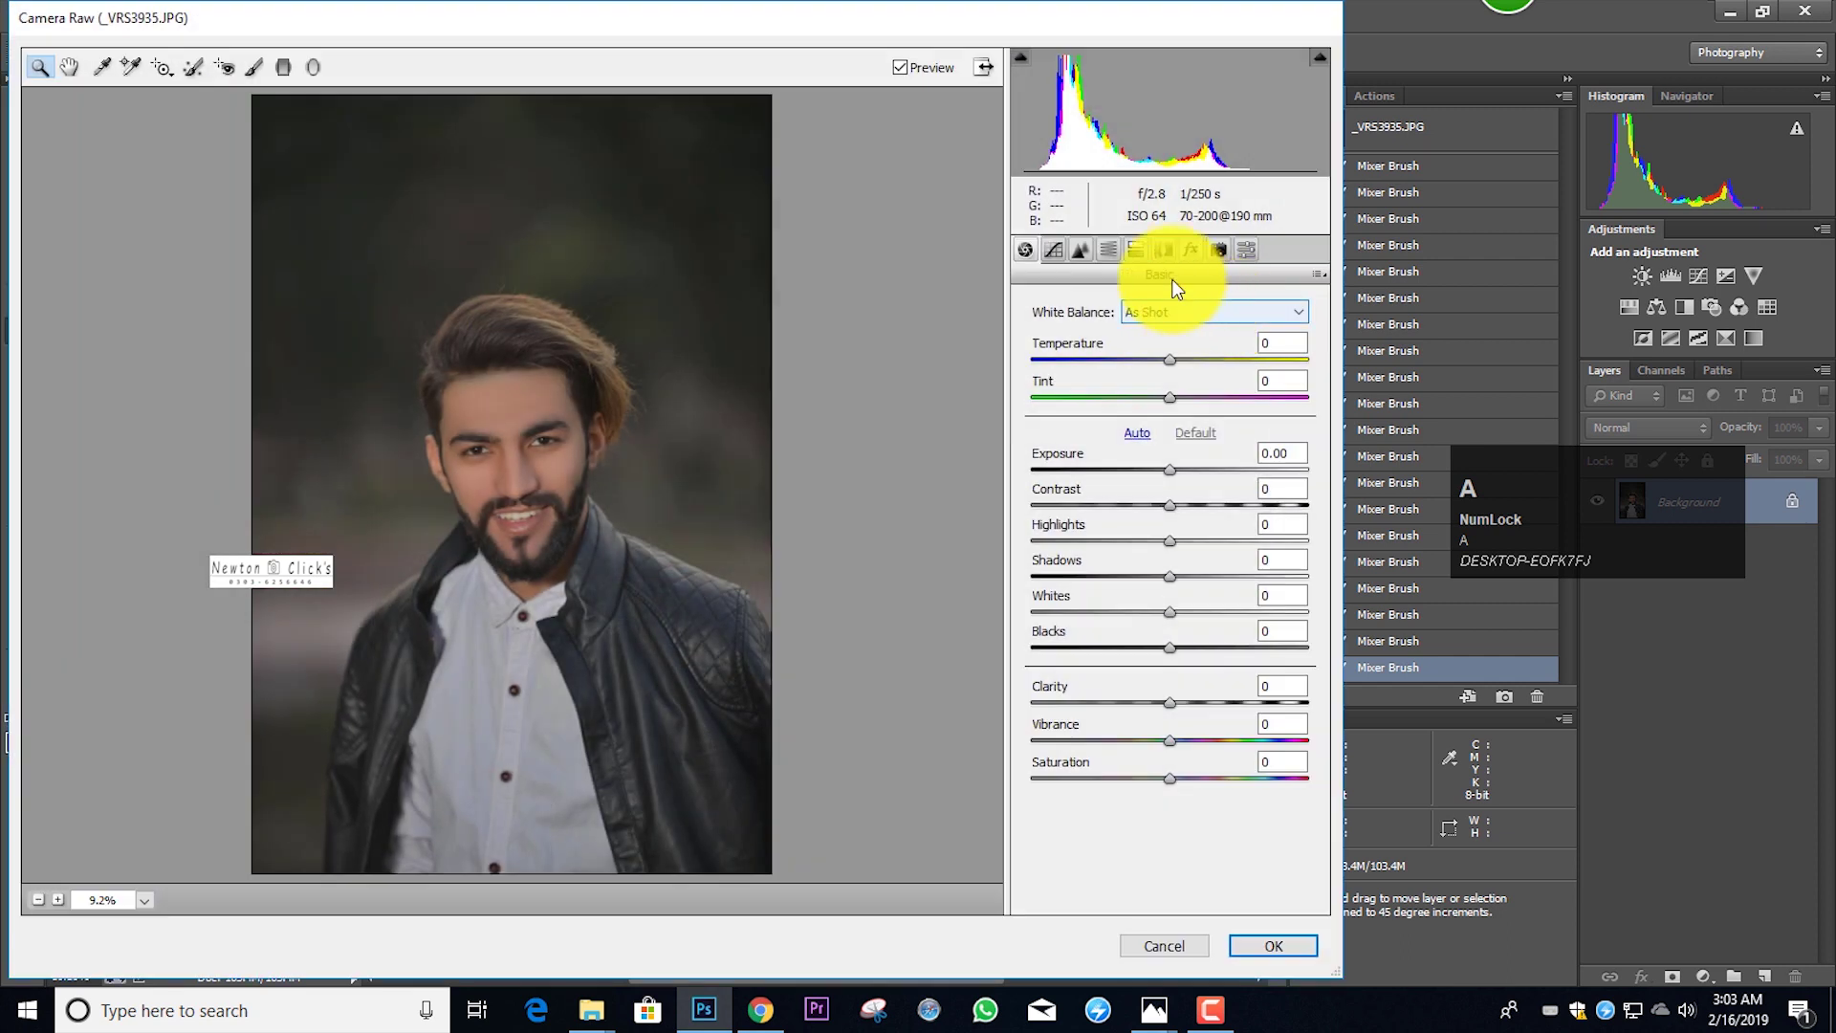
In Camera Raw's HSL adjustments, set the Oranges saturation to -20 and the Oranges luminance to +22
{"action": "left_click", "coordinate": [1107, 250]}
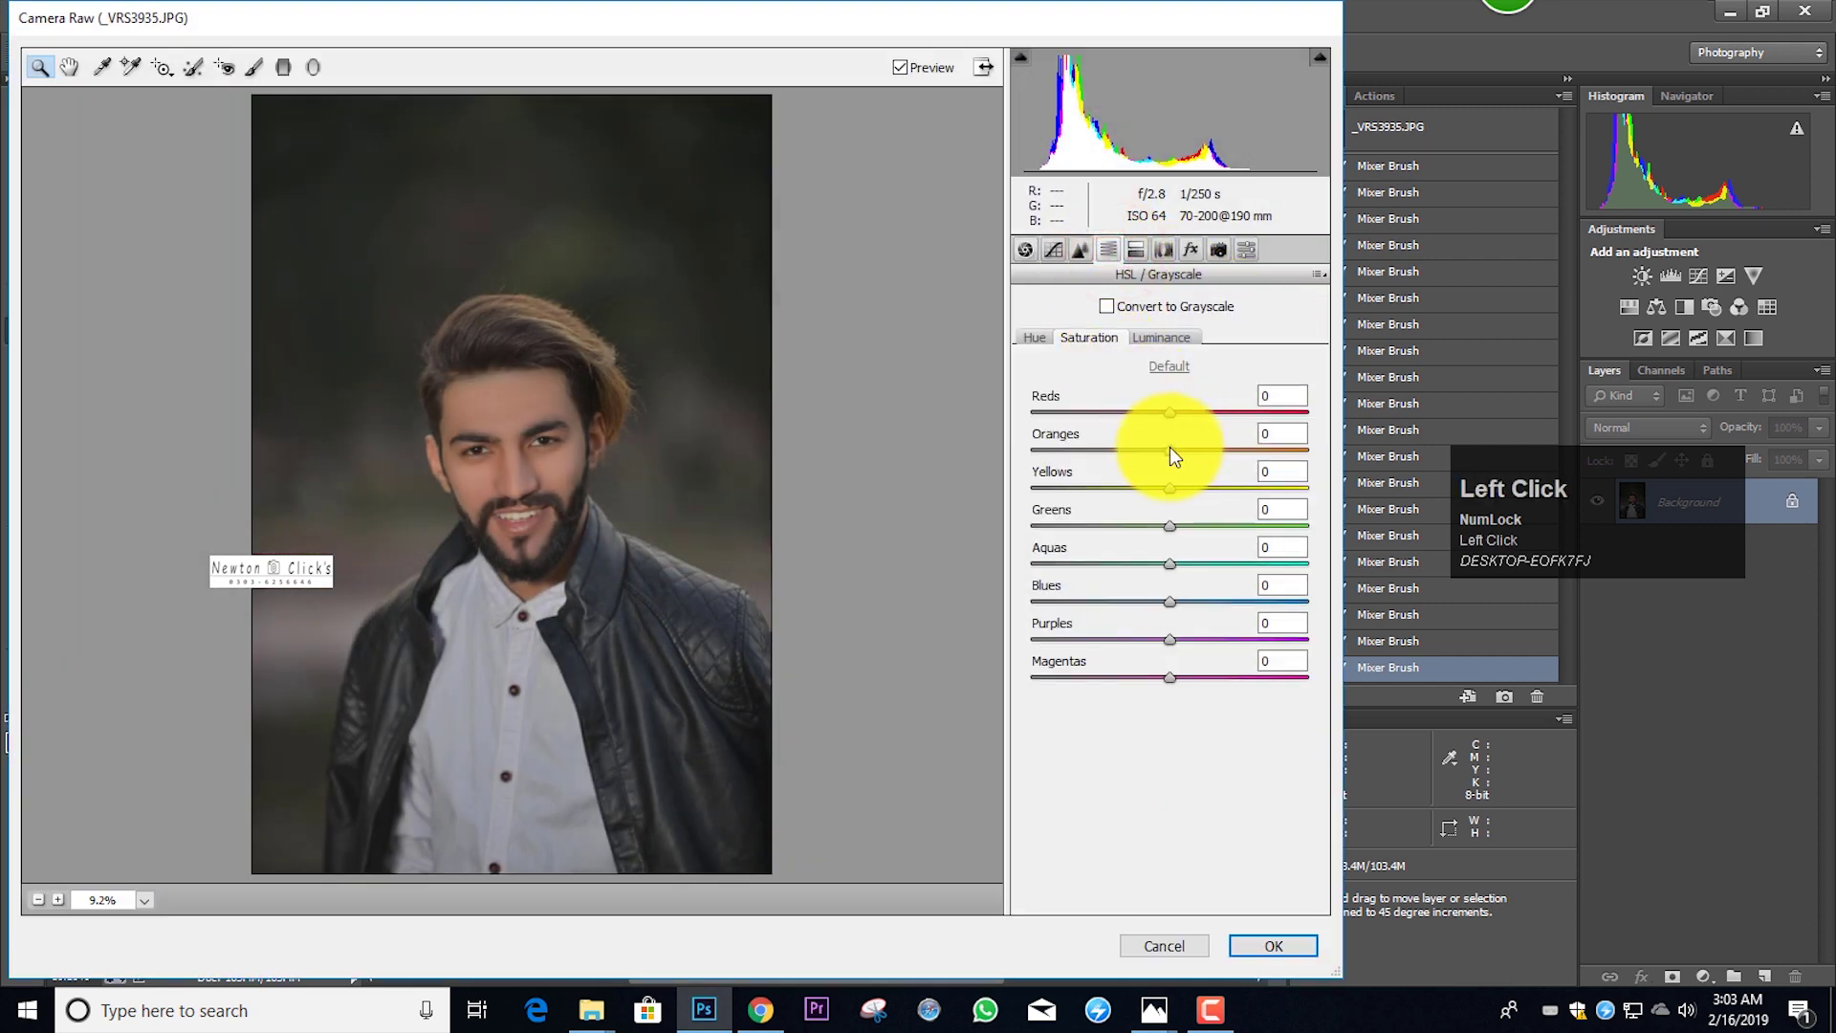
{"action": "left_click_drag", "start_coordinate": [1171, 447], "coordinate": [1142, 442]}
{"action": "left_click", "coordinate": [1163, 337]}
{"action": "left_click_drag", "start_coordinate": [1186, 445], "coordinate": [1208, 445]}
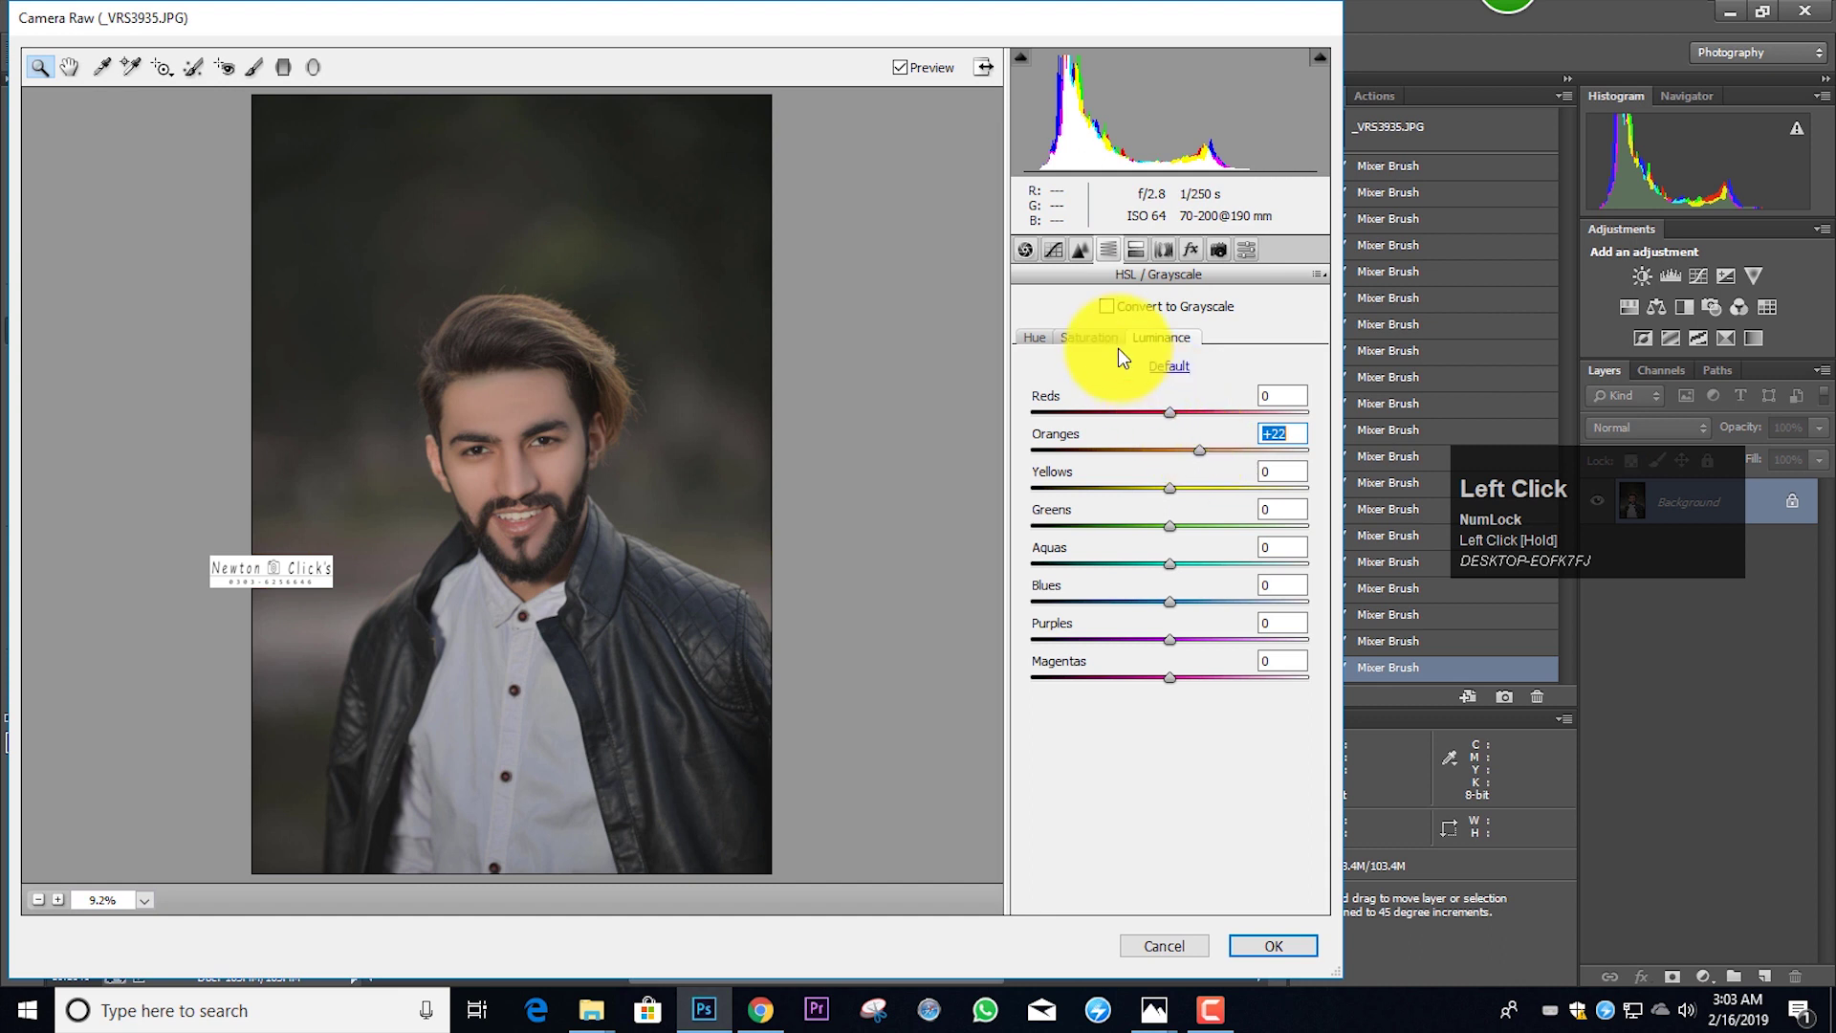
Lower the Yellows luminance, set the Yellows saturation to -13, and apply the Camera Raw filter
{"action": "mouse_move", "coordinate": [1170, 489]}
{"action": "left_mouse_down"}
{"action": "mouse_move", "coordinate": [1208, 490]}
{"action": "mouse_move", "coordinate": [1146, 488]}
{"action": "left_mouse_up"}
{"action": "left_click", "coordinate": [1092, 338]}
{"action": "left_click", "coordinate": [1164, 491]}
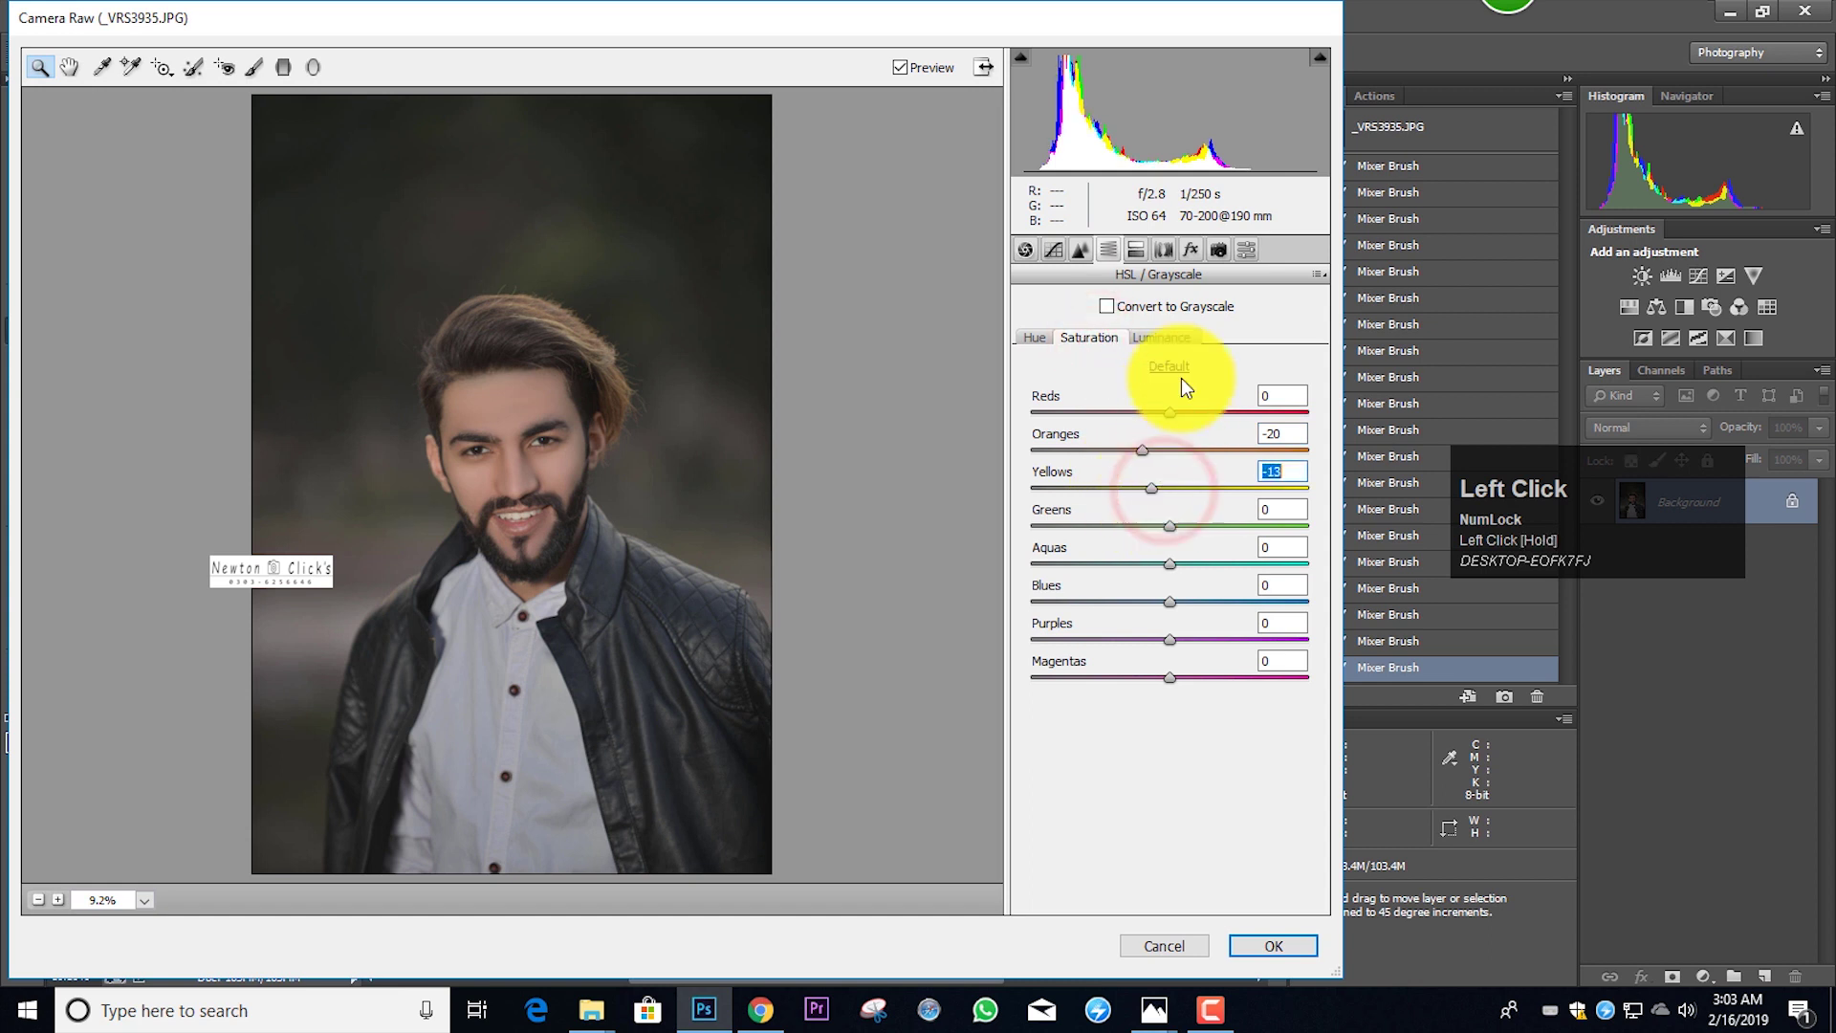
{"action": "left_click", "coordinate": [1281, 945]}
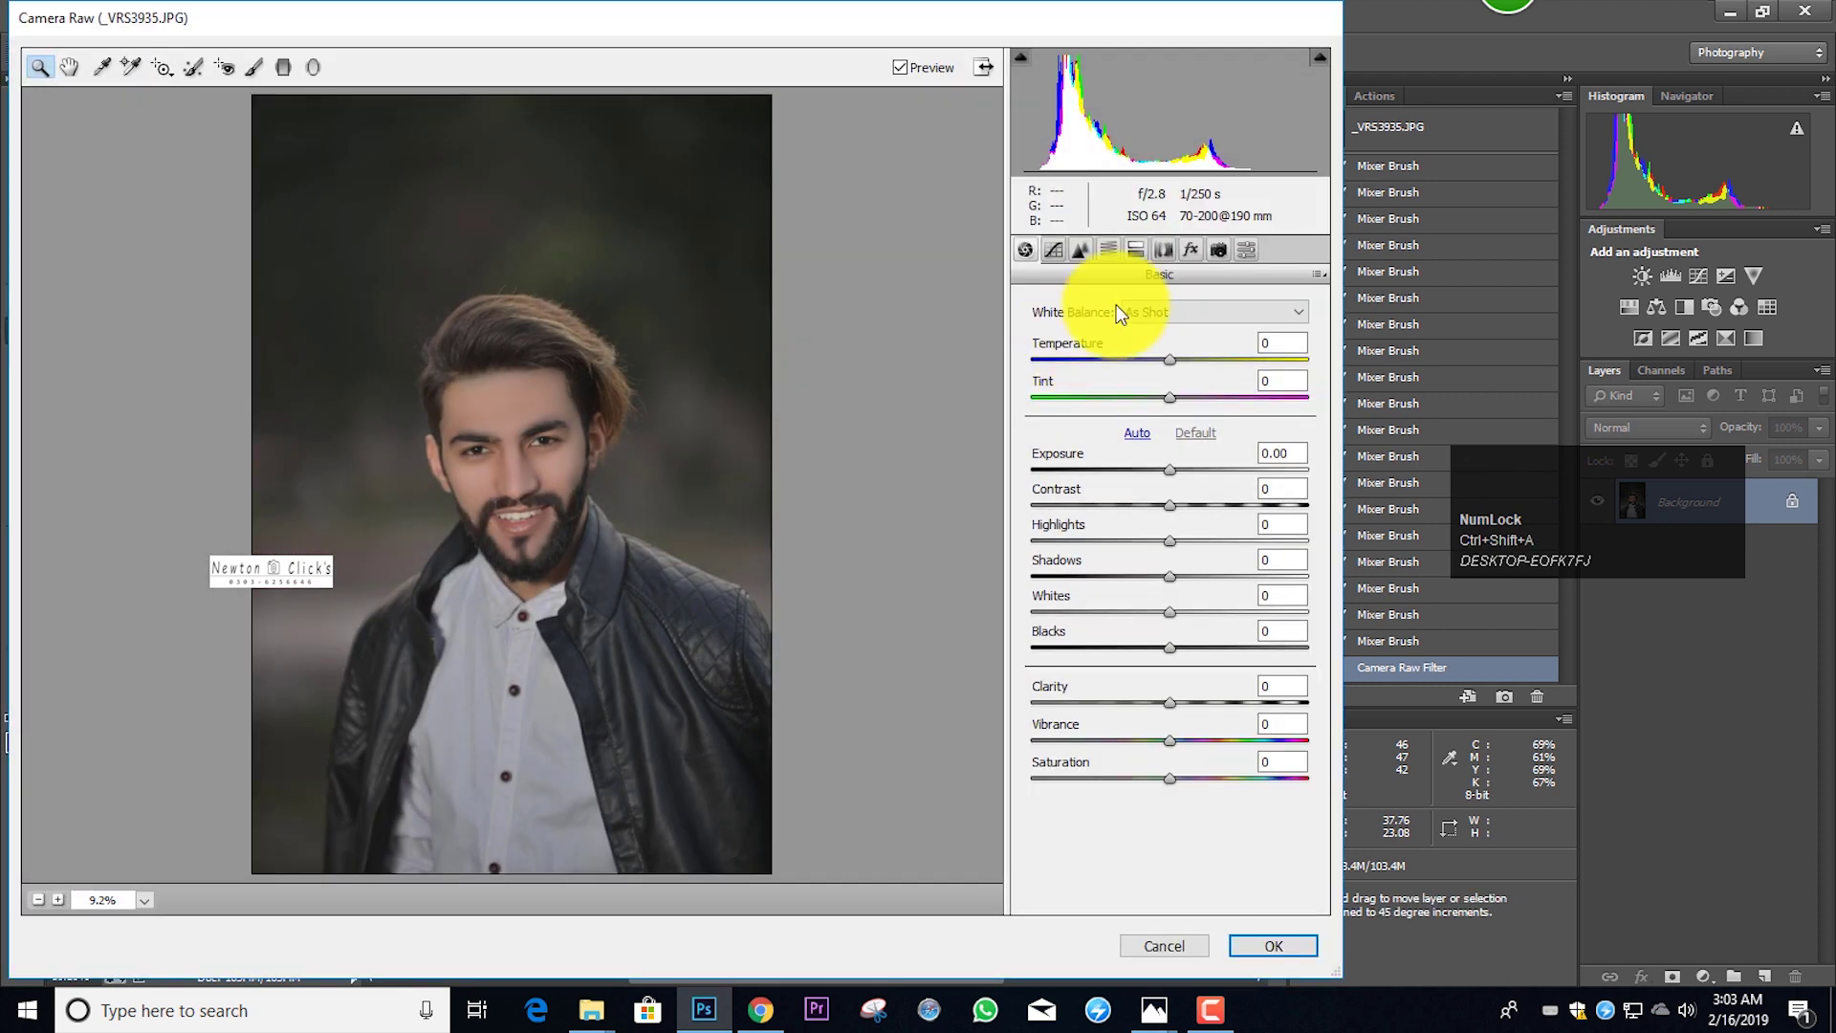
Apply a second Camera Raw pass that strongly raises the Reds saturation and slightly lowers the Oranges saturation
{"action": "left_click", "coordinate": [1108, 250]}
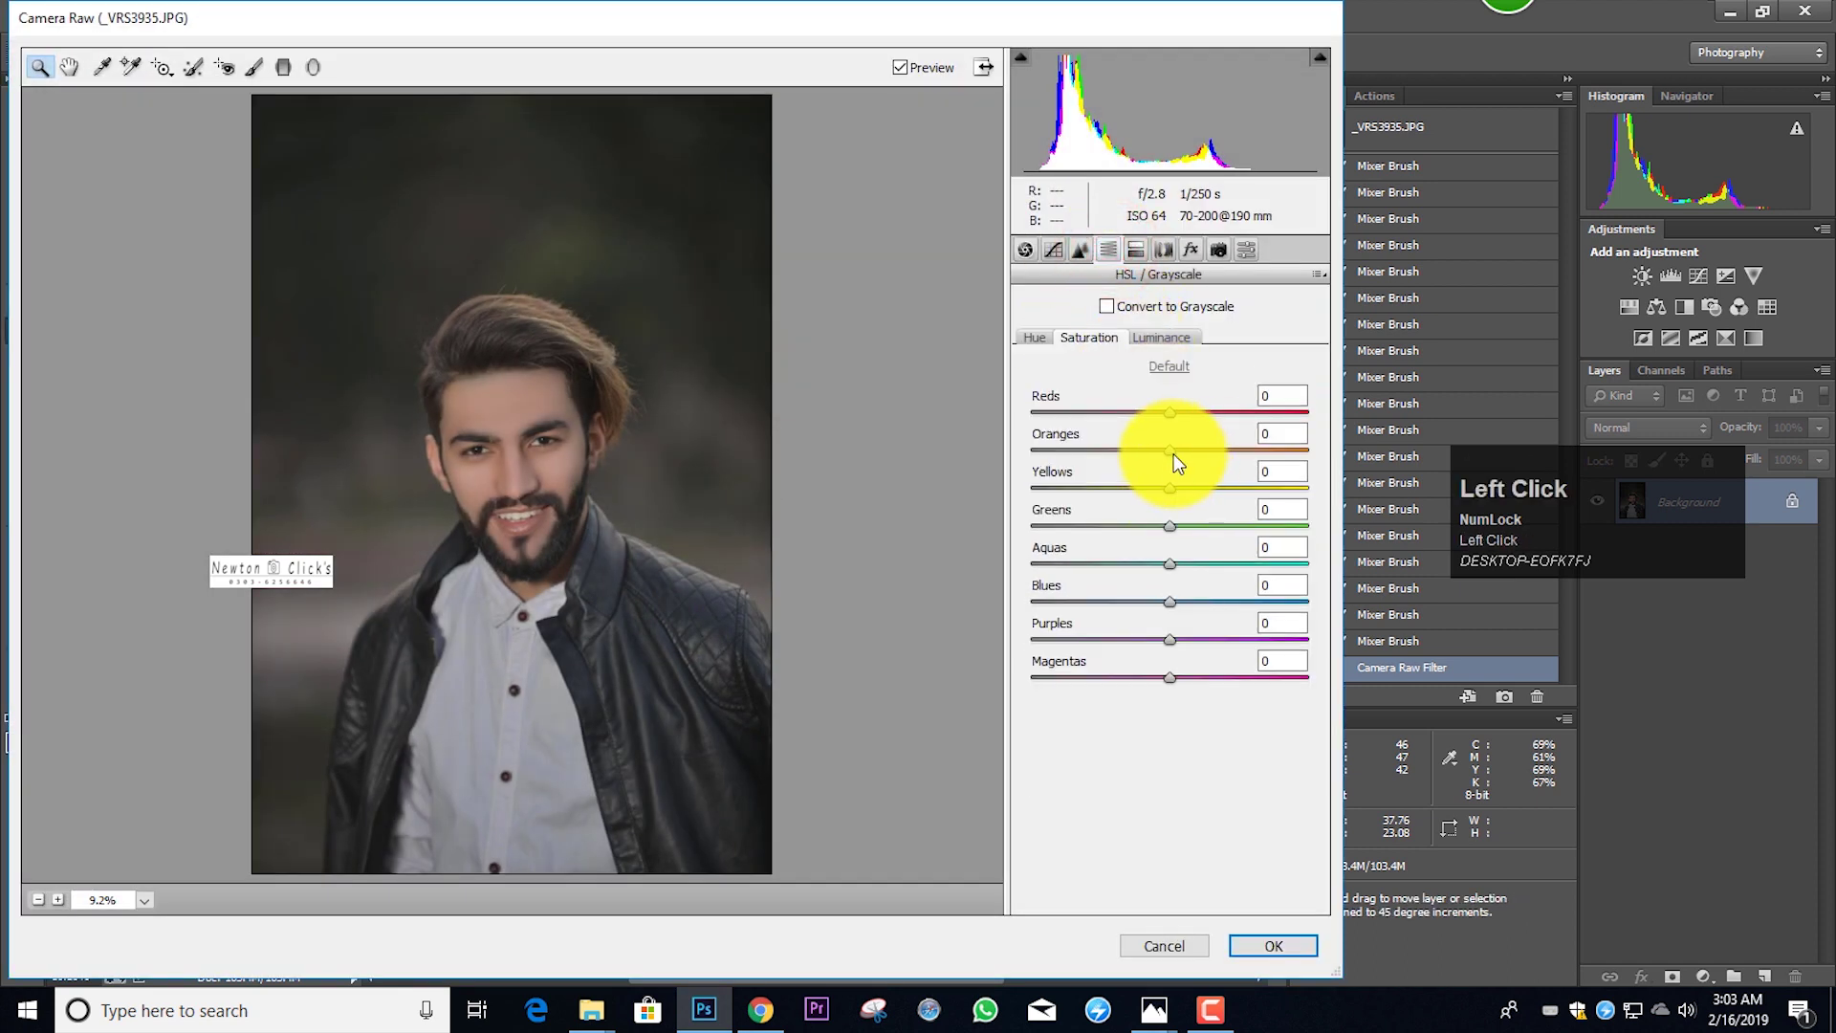
{"action": "left_click_drag", "start_coordinate": [1168, 412], "coordinate": [1291, 411]}
{"action": "left_click", "coordinate": [1162, 334]}
{"action": "mouse_move", "coordinate": [1174, 449]}
{"action": "left_mouse_down"}
{"action": "mouse_move", "coordinate": [1203, 446]}
{"action": "mouse_move", "coordinate": [1154, 448]}
{"action": "left_mouse_up"}
{"action": "left_click", "coordinate": [1090, 338]}
{"action": "left_click", "coordinate": [1262, 424]}
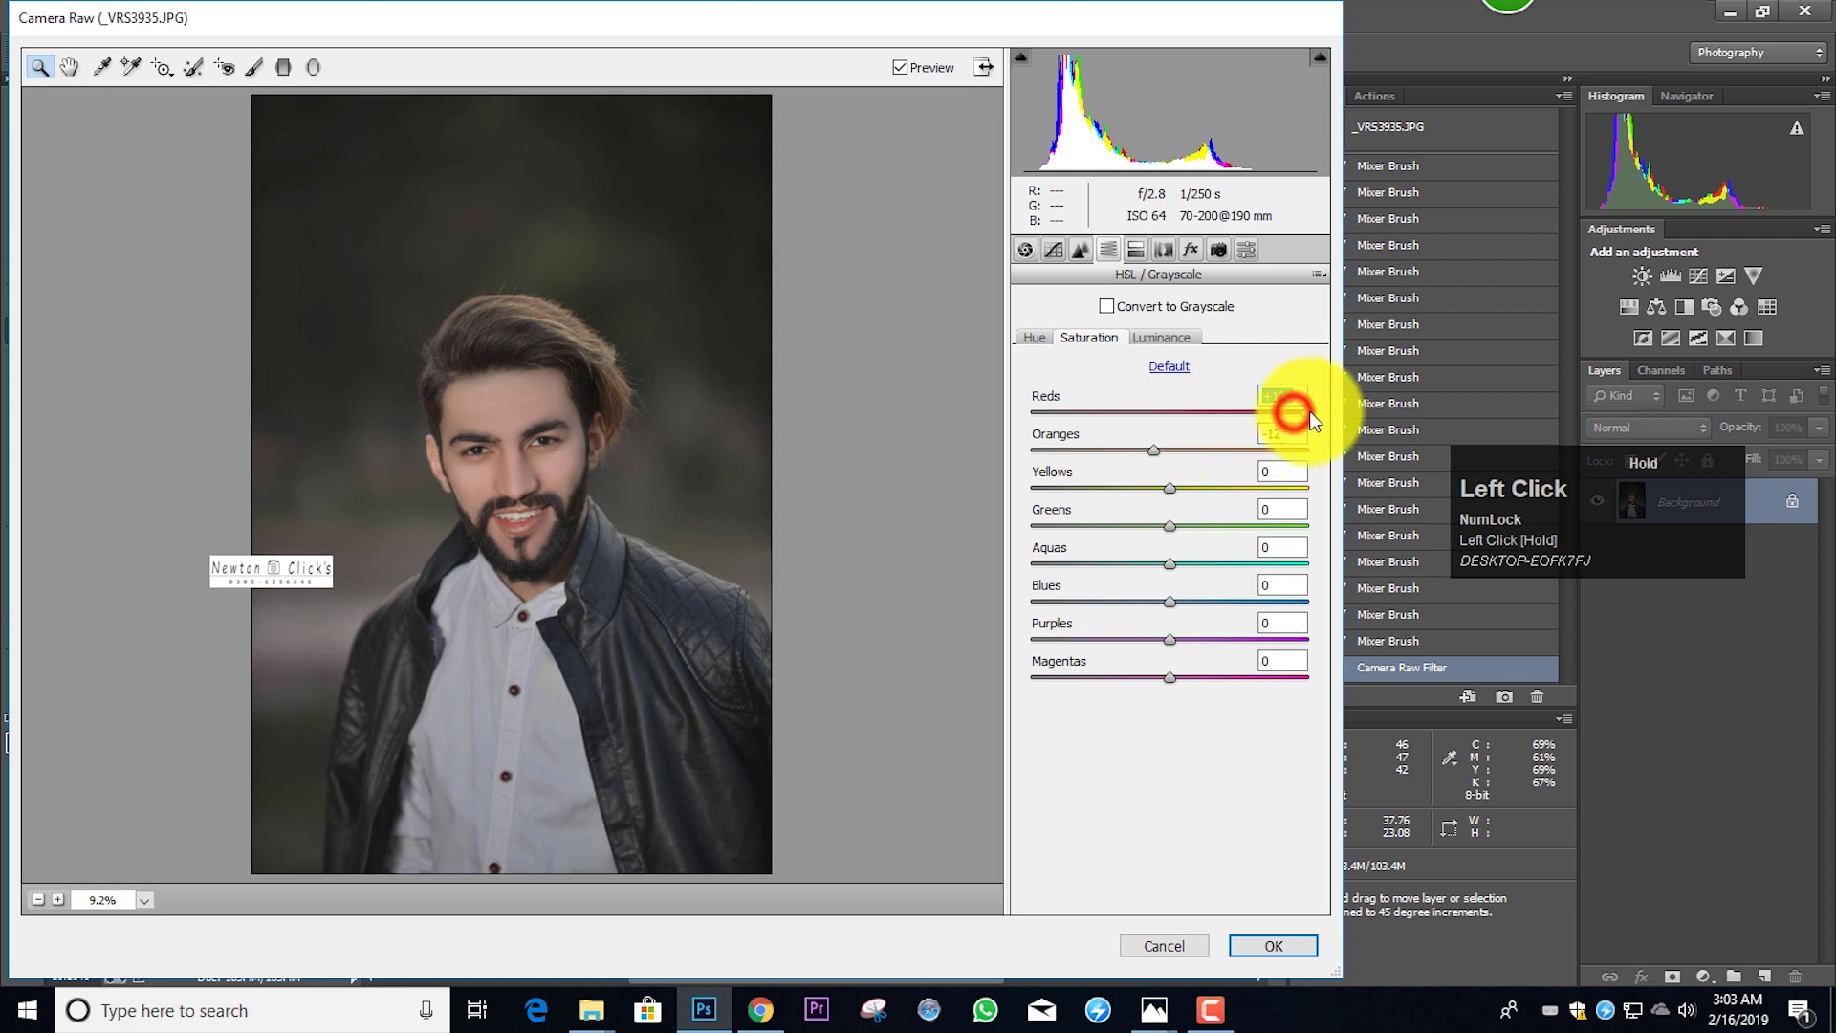
{"action": "left_click", "coordinate": [1267, 944]}
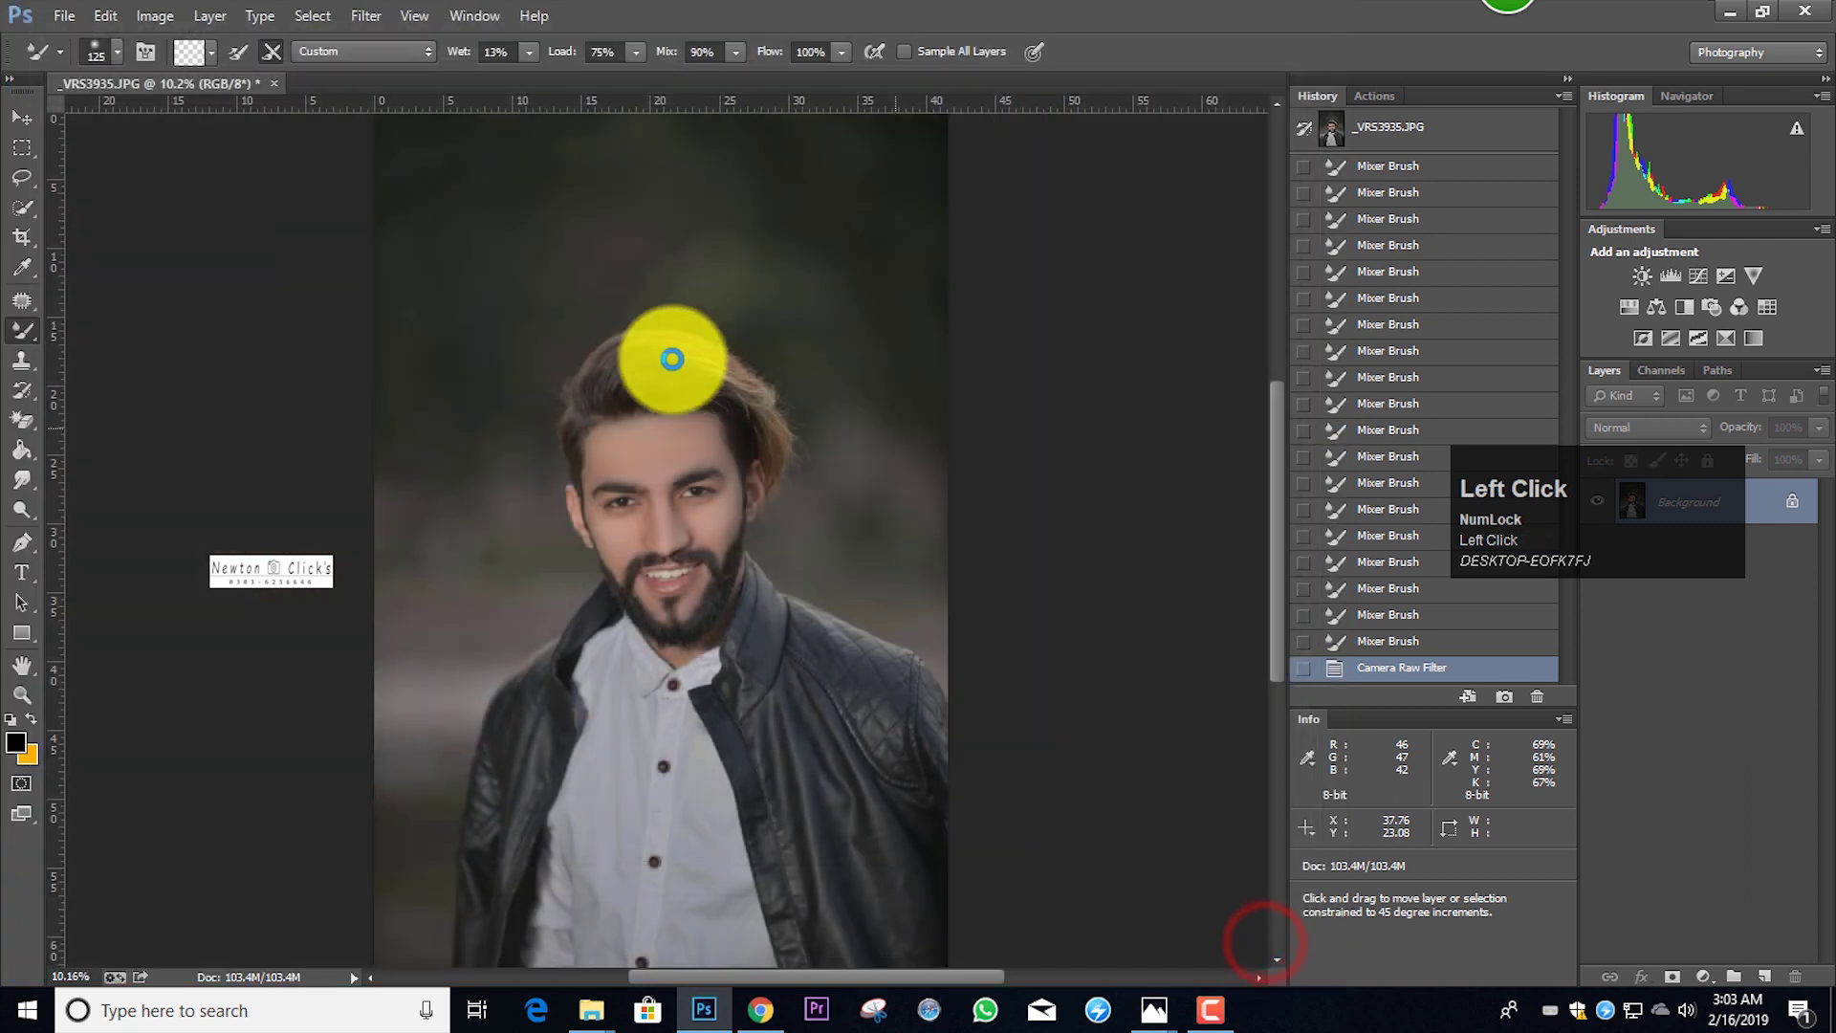
Apply another Camera Raw filter with the parametric tone curve's Highlights set to +9
{"action": "key", "text": "ctrl+shift+a"}
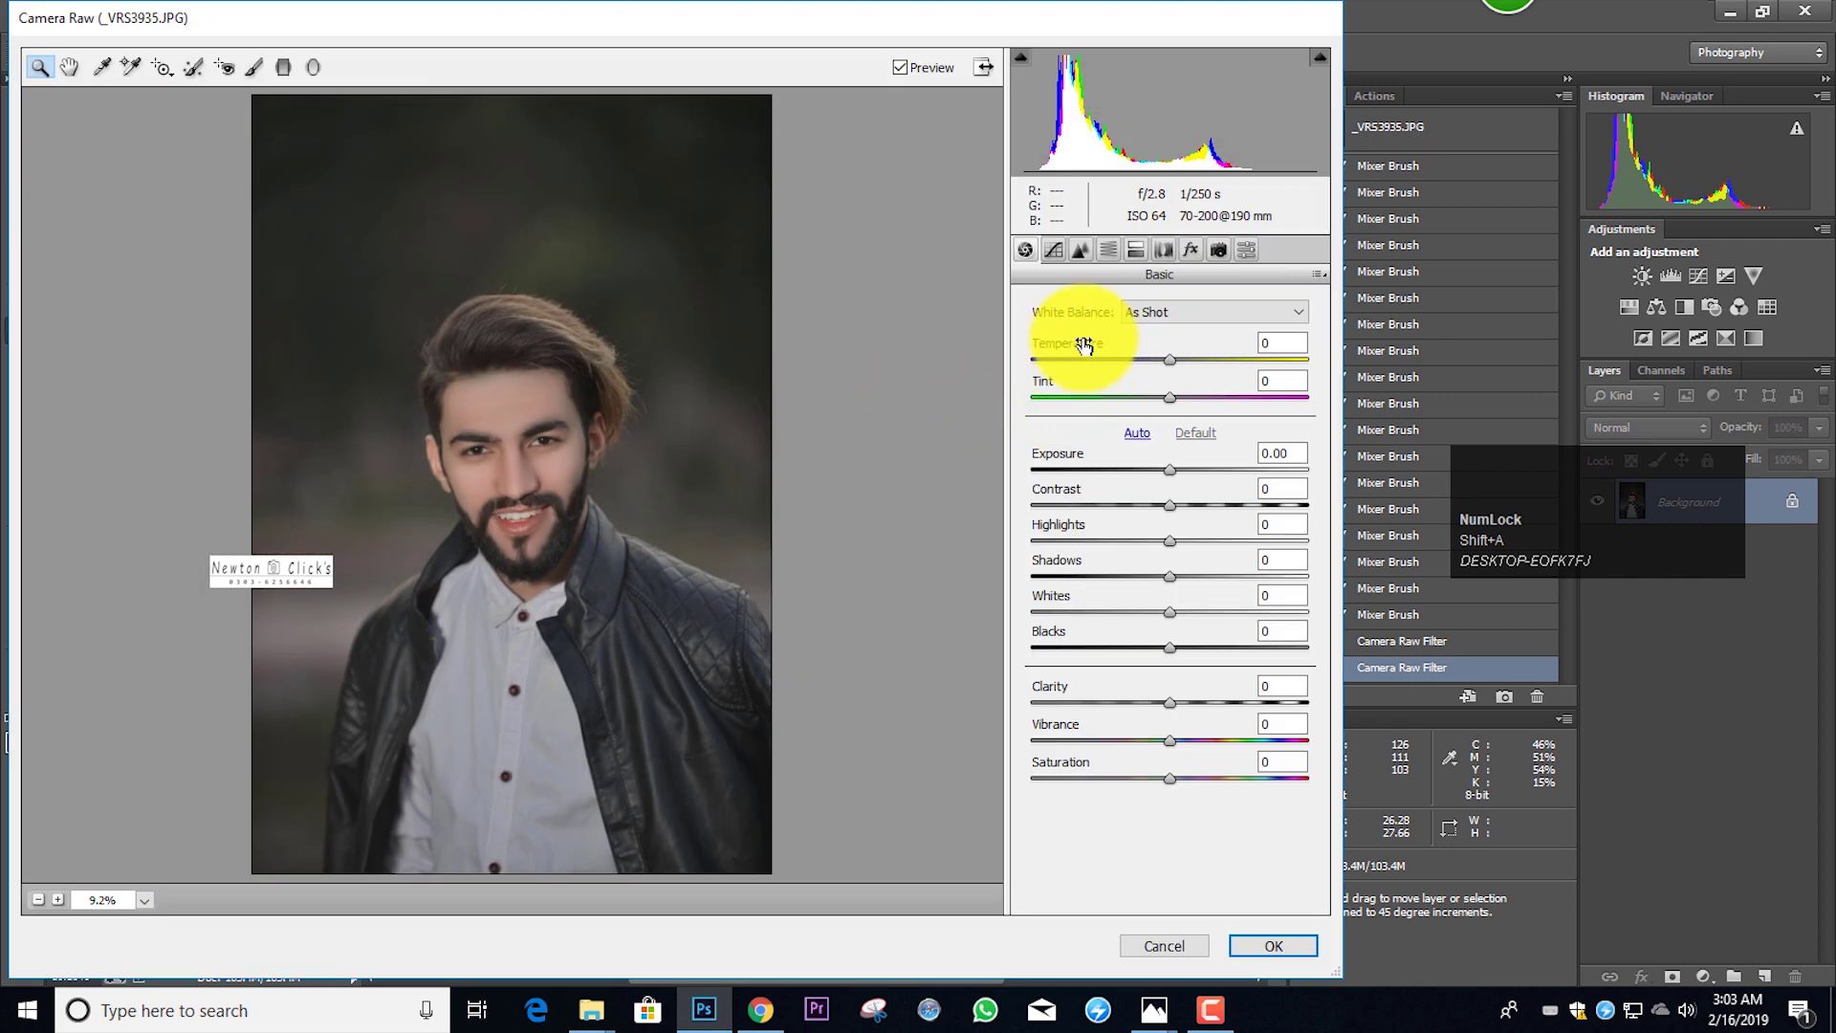
{"action": "left_click", "coordinate": [1052, 250]}
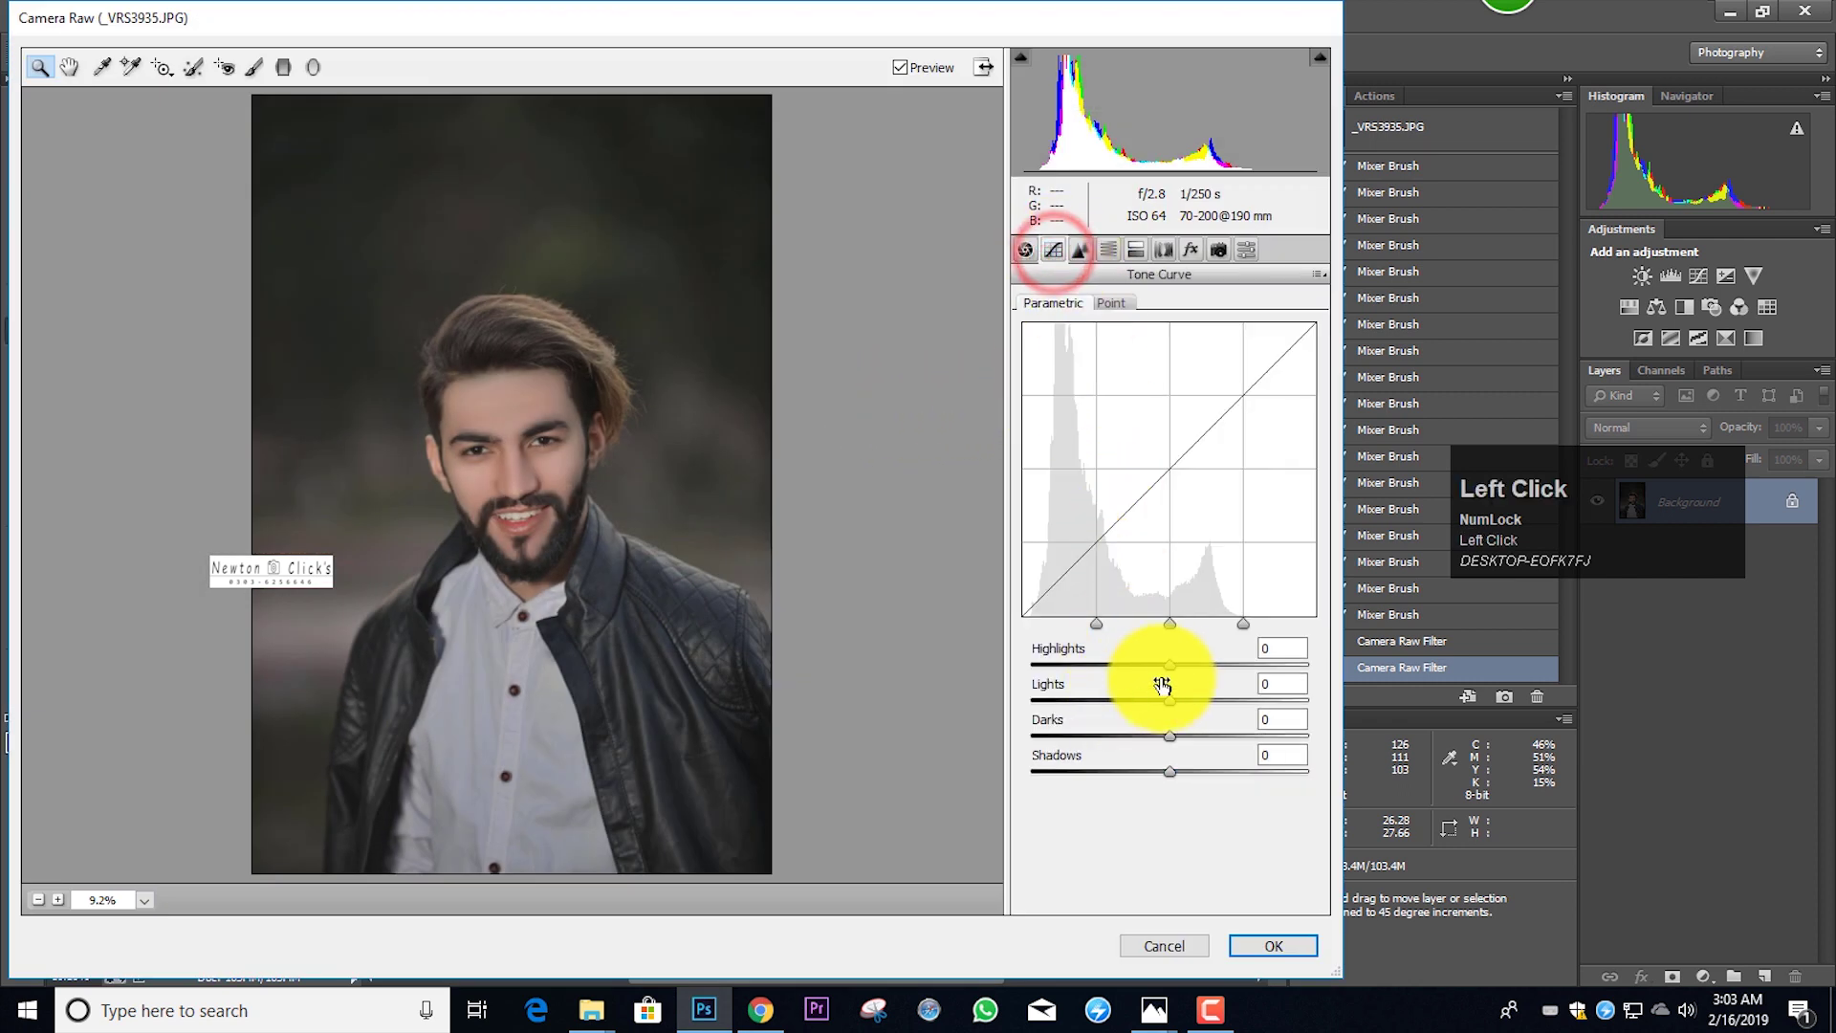
{"action": "mouse_move", "coordinate": [1170, 664]}
{"action": "left_mouse_down"}
{"action": "mouse_move", "coordinate": [1199, 672]}
{"action": "mouse_move", "coordinate": [1127, 663]}
{"action": "mouse_move", "coordinate": [1201, 664]}
{"action": "mouse_move", "coordinate": [1185, 653]}
{"action": "left_mouse_up"}
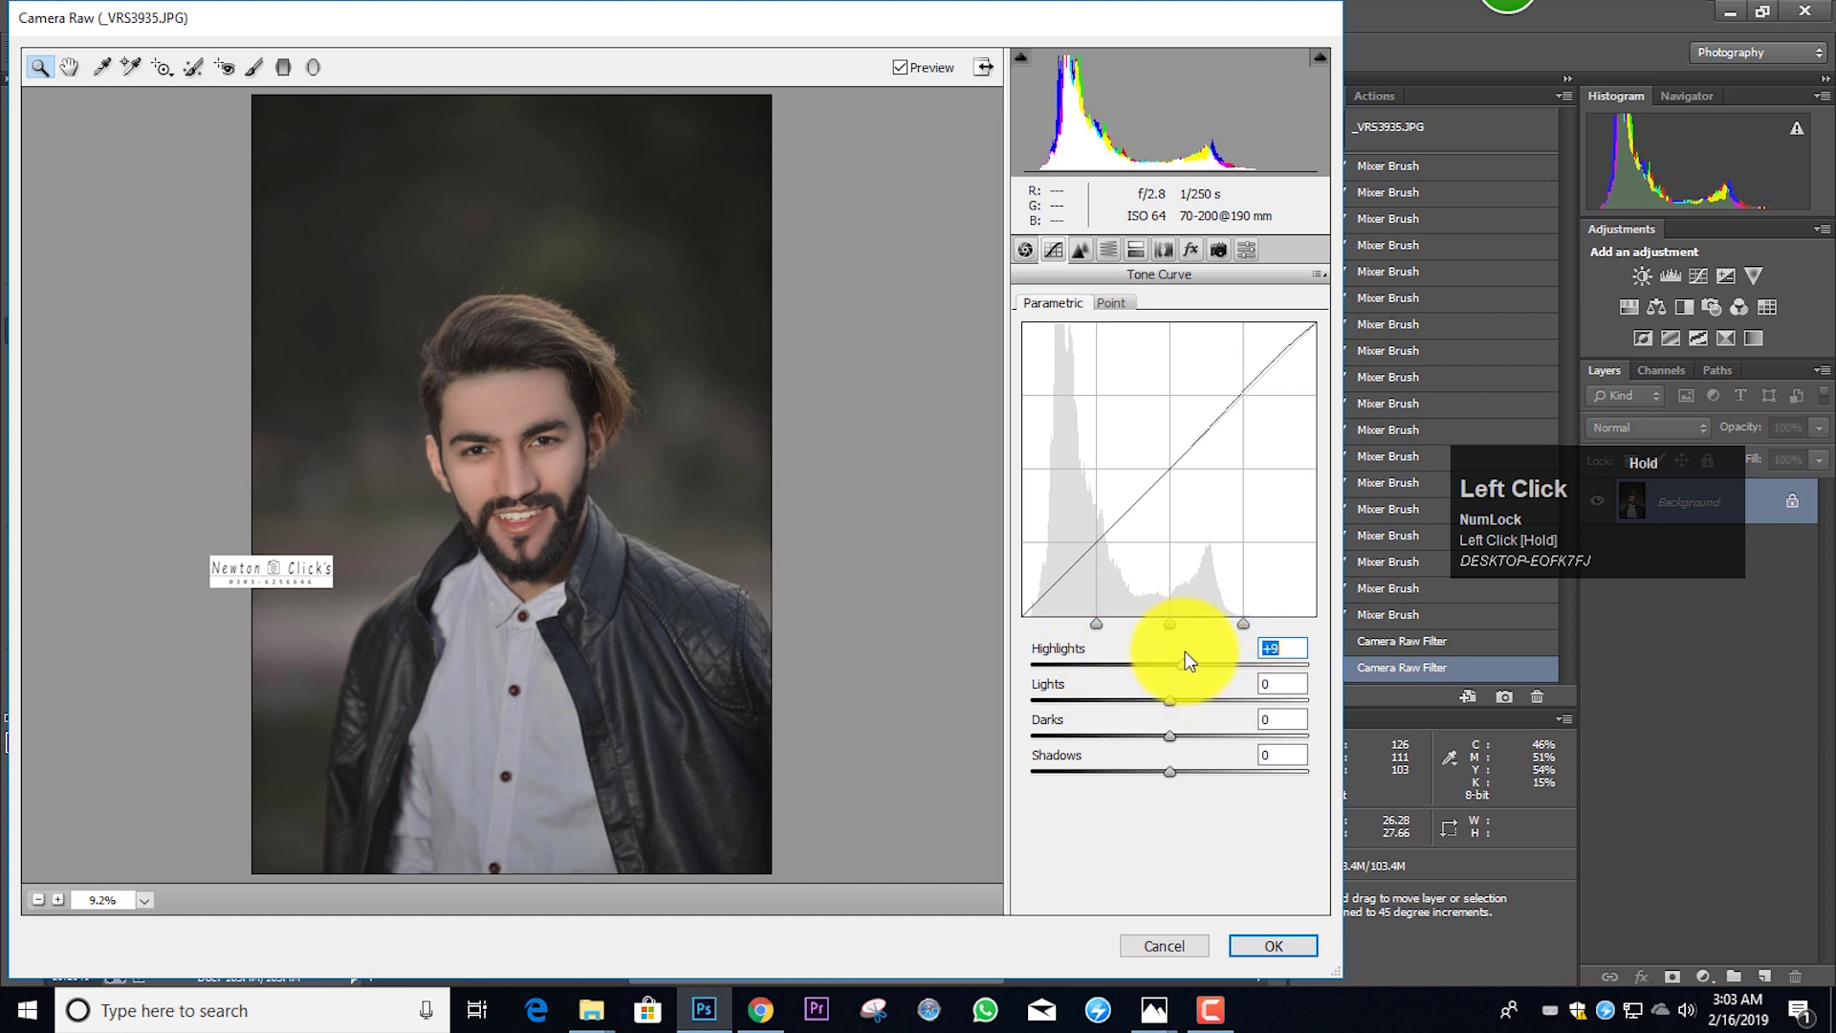
{"action": "left_click", "coordinate": [1270, 945]}
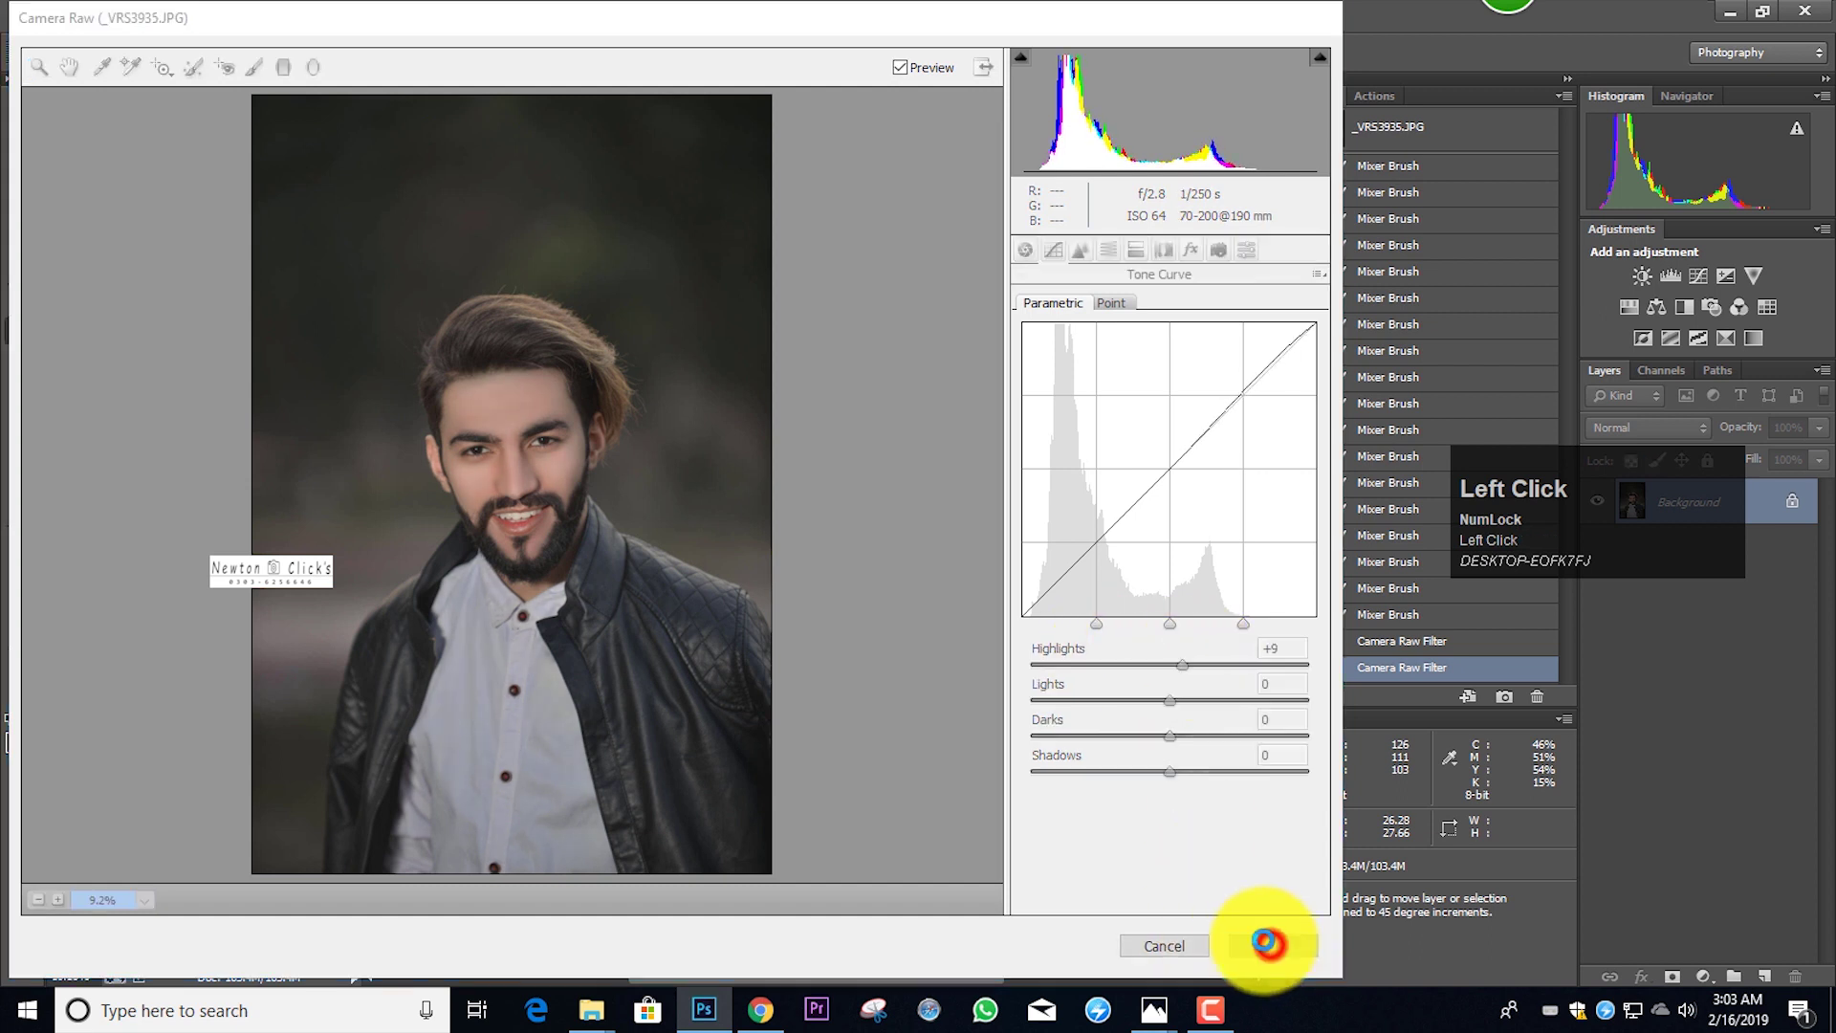
Reselect the Mixer Brush and blend both cheeks with broader strokes, enlarging the brush to 250 px
{"action": "scroll", "coordinate": [729, 468], "scroll_direction": "down", "scroll_amount": 5}
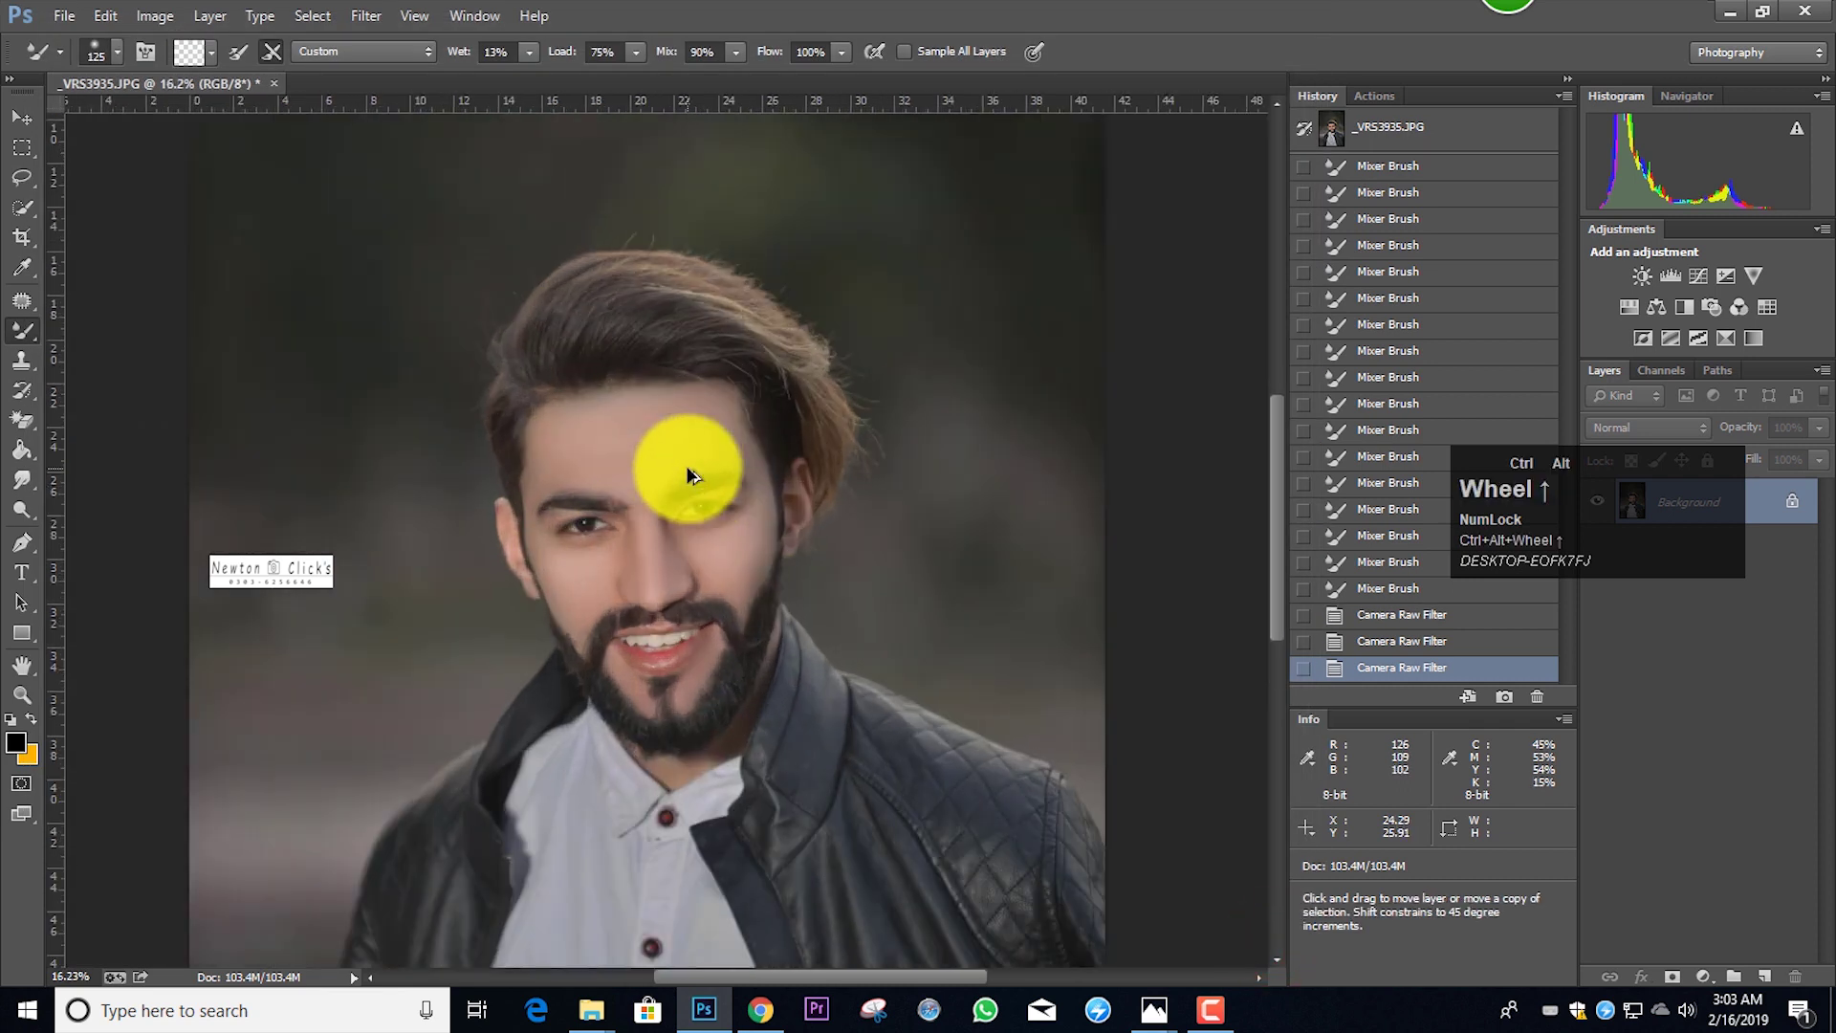
{"action": "scroll", "coordinate": [684, 463], "scroll_direction": "down", "scroll_amount": 1}
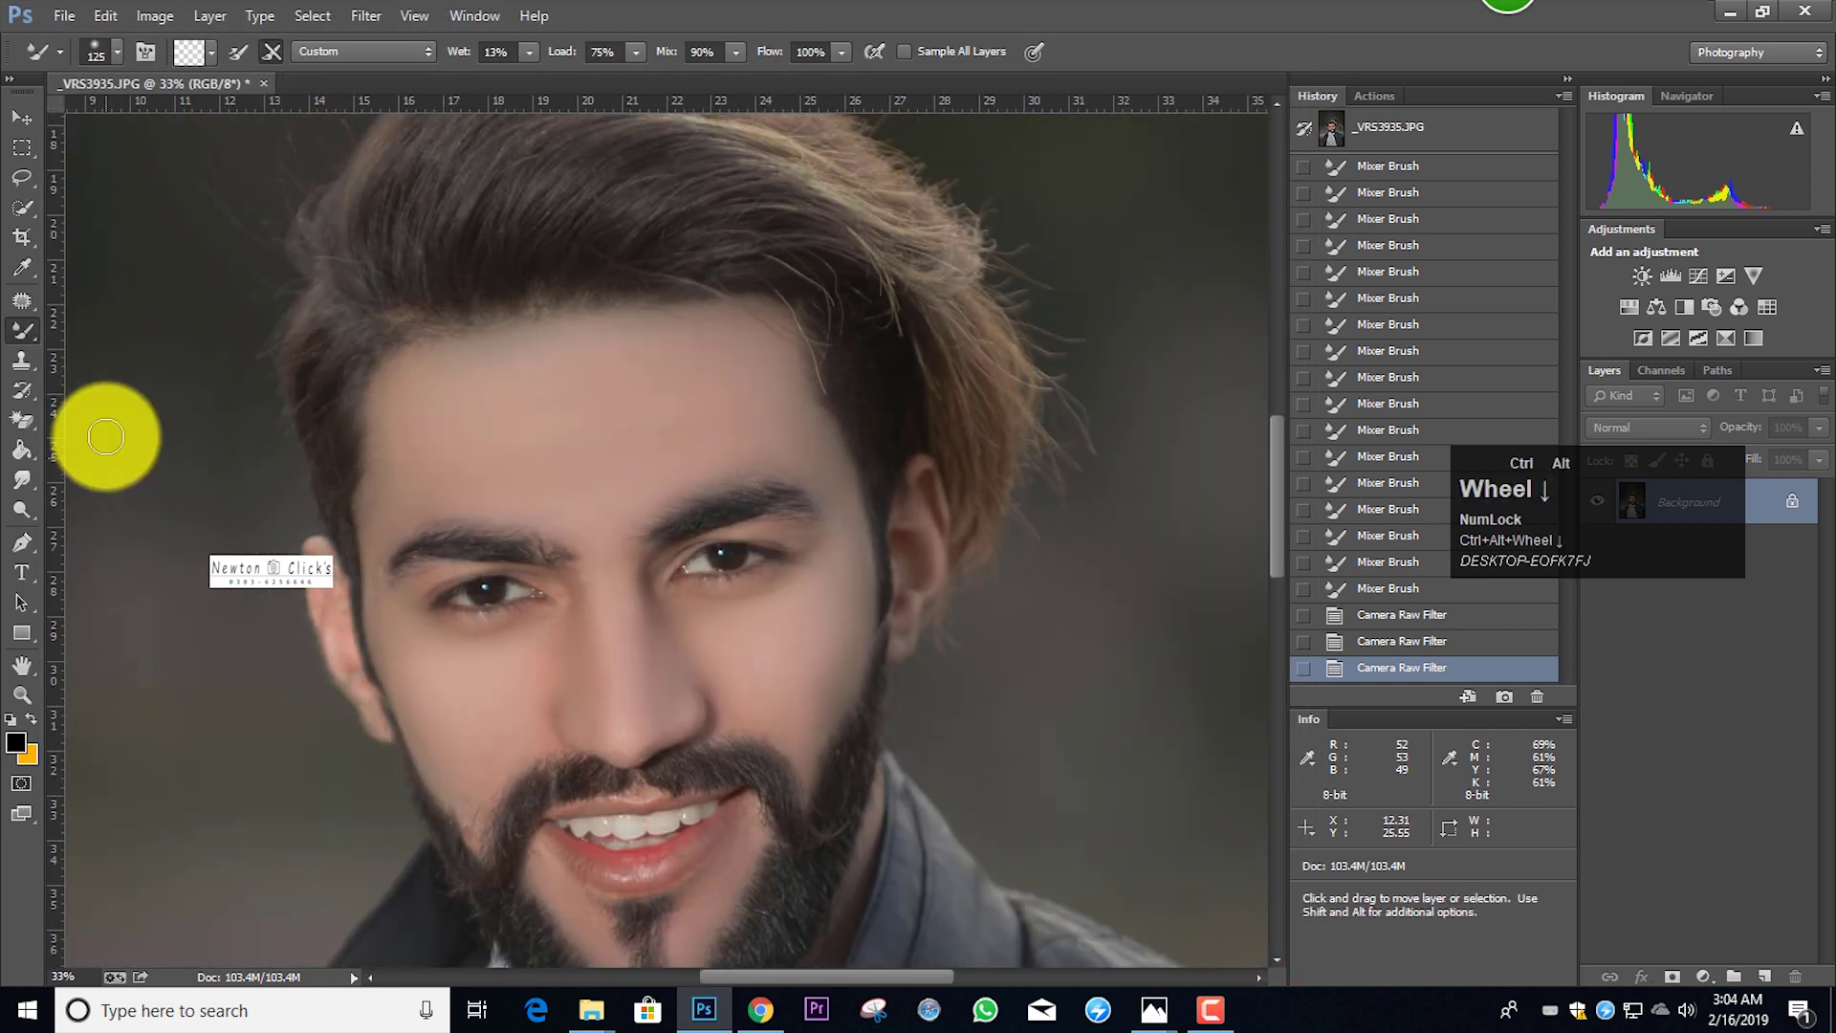
{"action": "right_click", "coordinate": [21, 330]}
{"action": "left_click", "coordinate": [93, 393]}
{"action": "scroll", "coordinate": [426, 633], "scroll_direction": "down", "scroll_amount": 2}
{"action": "scroll", "coordinate": [426, 633], "scroll_direction": "down", "scroll_amount": 2}
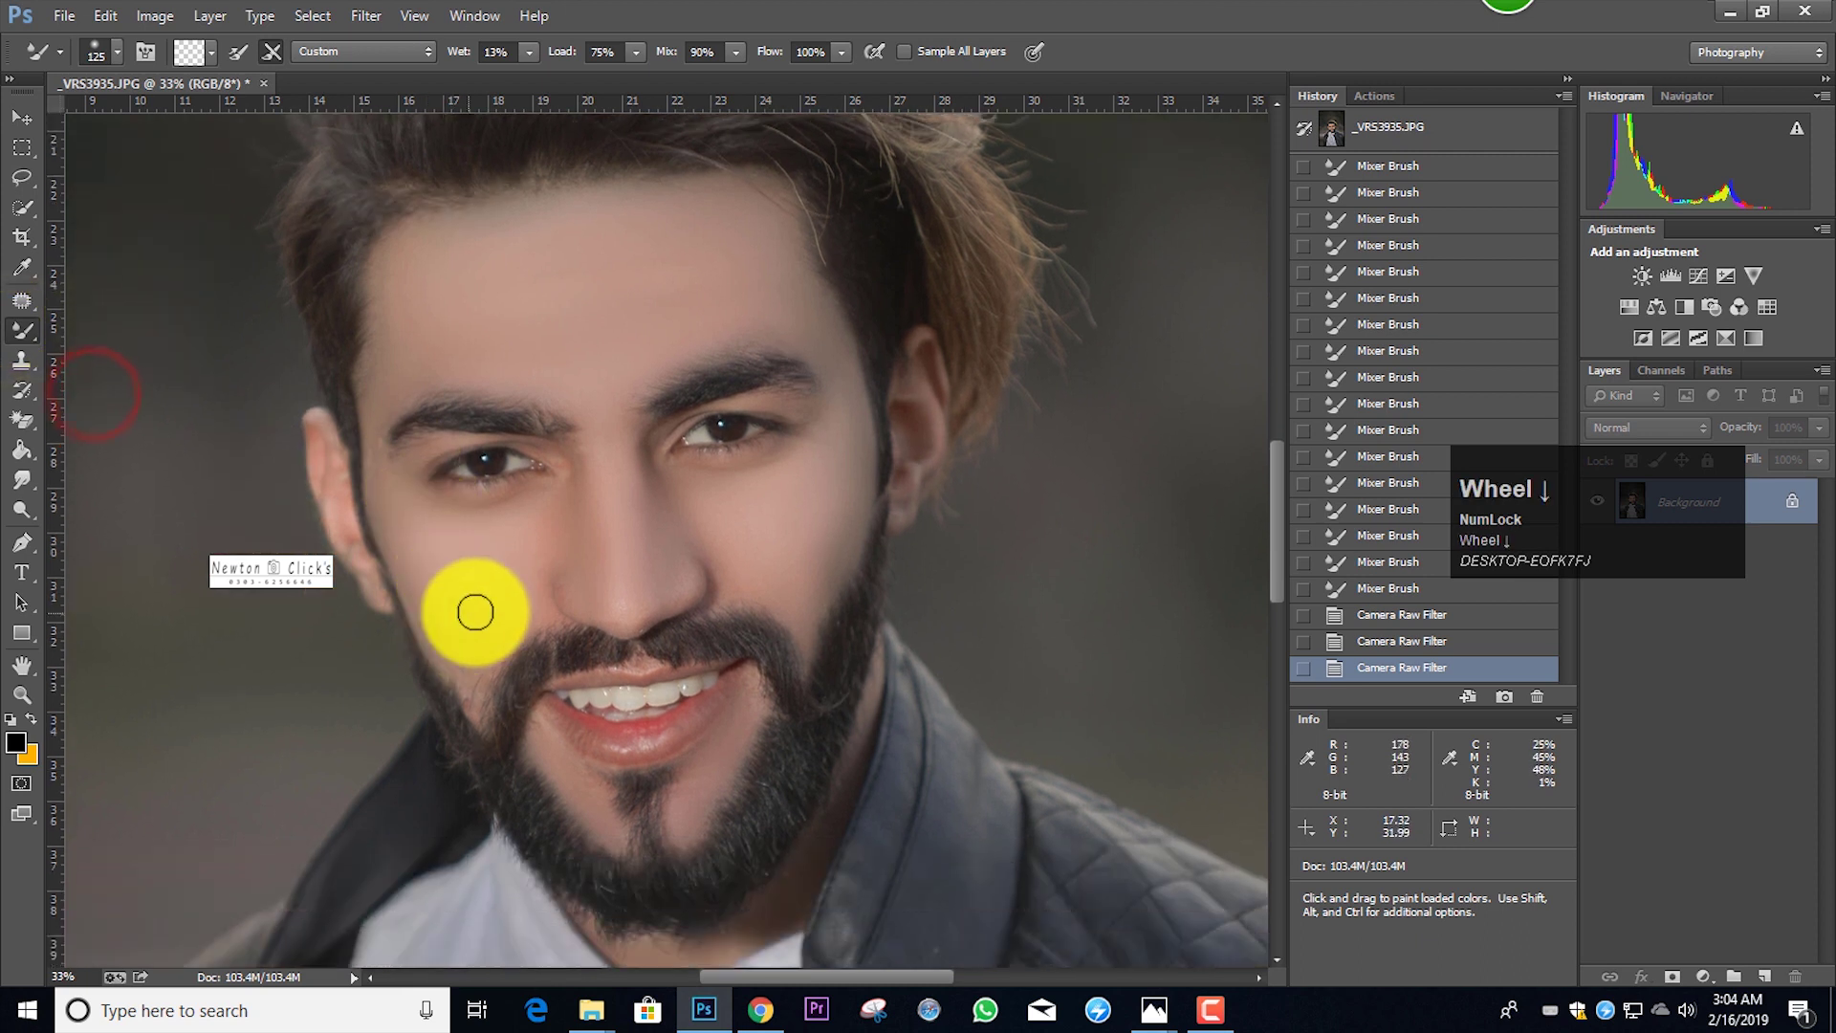
{"action": "key", "text": "bracketright"}
{"action": "key", "text": "bracketright"}
{"action": "key", "text": "bracketright"}
{"action": "left_click_drag", "start_coordinate": [499, 543], "coordinate": [525, 535]}
{"action": "mouse_move", "coordinate": [529, 559]}
{"action": "left_mouse_down"}
{"action": "mouse_move", "coordinate": [466, 611]}
{"action": "mouse_move", "coordinate": [435, 561]}
{"action": "mouse_move", "coordinate": [503, 623]}
{"action": "left_mouse_up"}
{"action": "key", "text": "bracketright"}
{"action": "left_click_drag", "start_coordinate": [713, 528], "coordinate": [773, 541]}
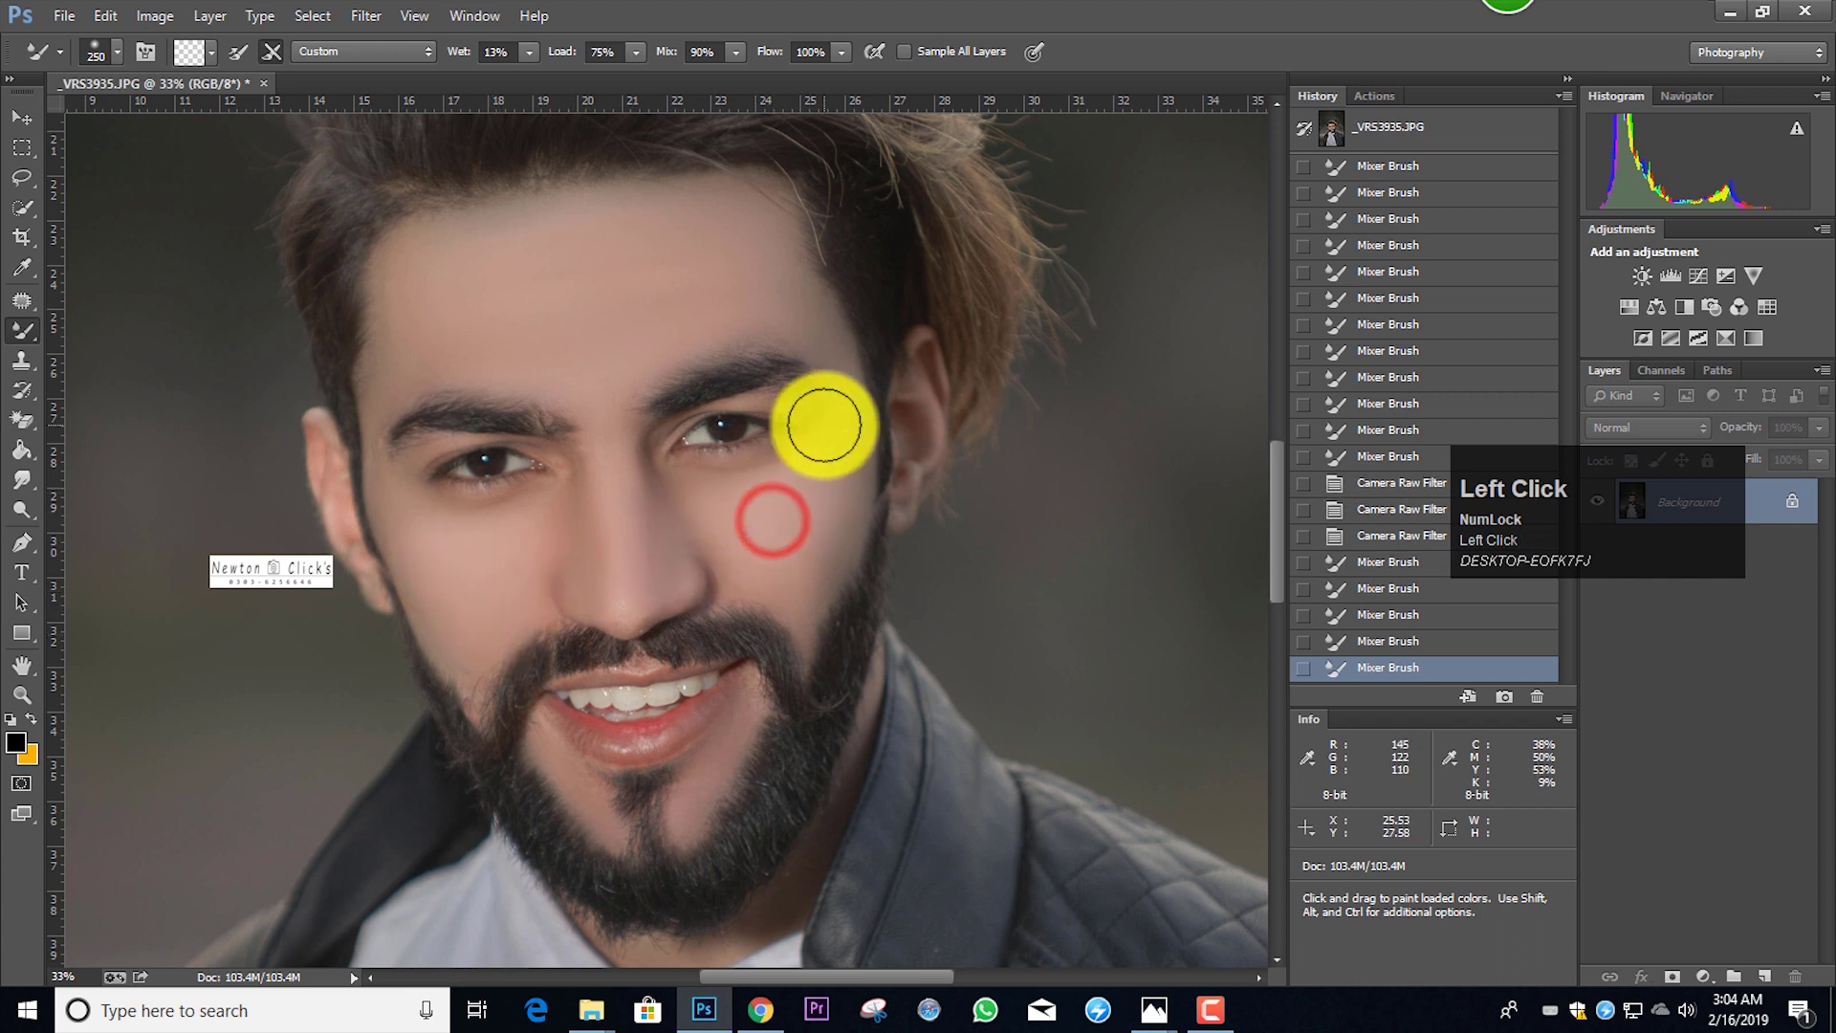
Touch up the facial skin with a few more 250 px Mixer Brush strokes, checking the whole portrait between them
{"action": "scroll", "coordinate": [823, 421], "scroll_direction": "down", "scroll_amount": 5}
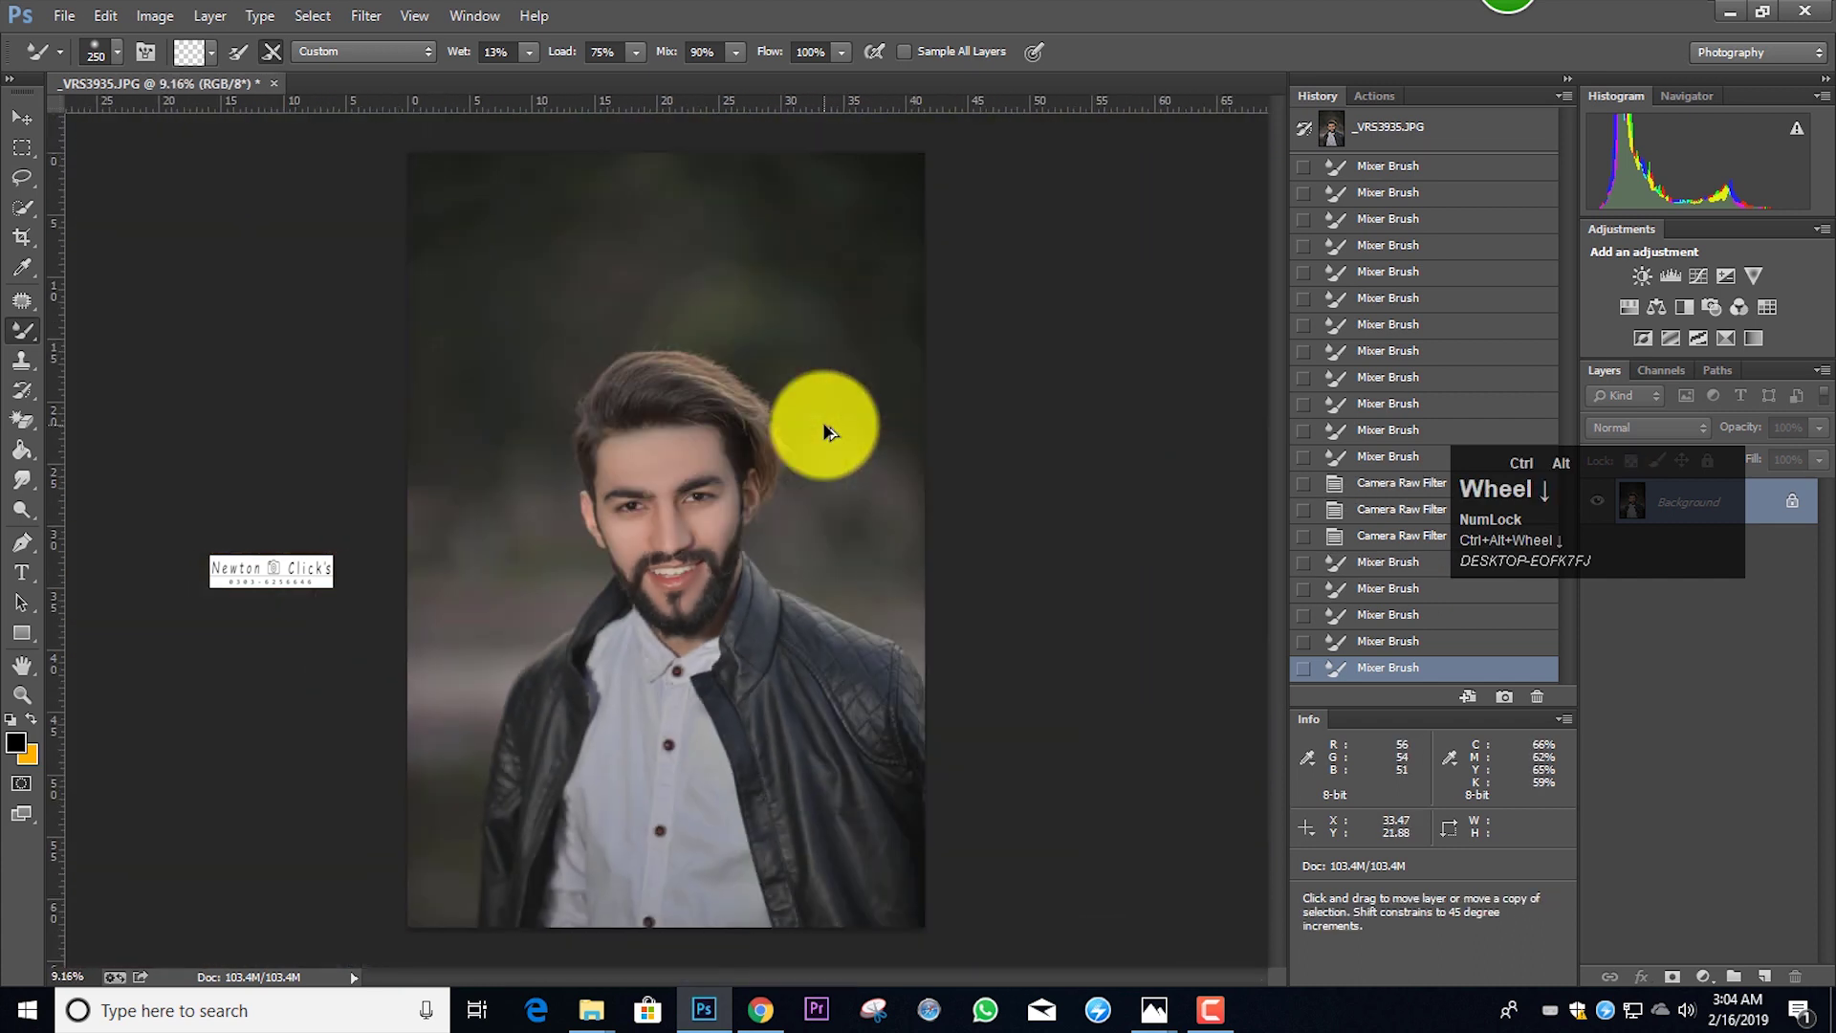
{"action": "scroll", "coordinate": [637, 534], "scroll_direction": "up", "scroll_amount": 5}
{"action": "mouse_move", "coordinate": [608, 536]}
{"action": "left_mouse_down"}
{"action": "mouse_move", "coordinate": [656, 492]}
{"action": "mouse_move", "coordinate": [668, 516]}
{"action": "left_mouse_up"}
{"action": "mouse_move", "coordinate": [668, 516]}
{"action": "left_mouse_down"}
{"action": "mouse_move", "coordinate": [668, 451]}
{"action": "mouse_move", "coordinate": [627, 533]}
{"action": "left_mouse_up"}
{"action": "scroll", "coordinate": [635, 560], "scroll_direction": "down", "scroll_amount": 2}
{"action": "scroll", "coordinate": [650, 583], "scroll_direction": "down", "scroll_amount": 2}
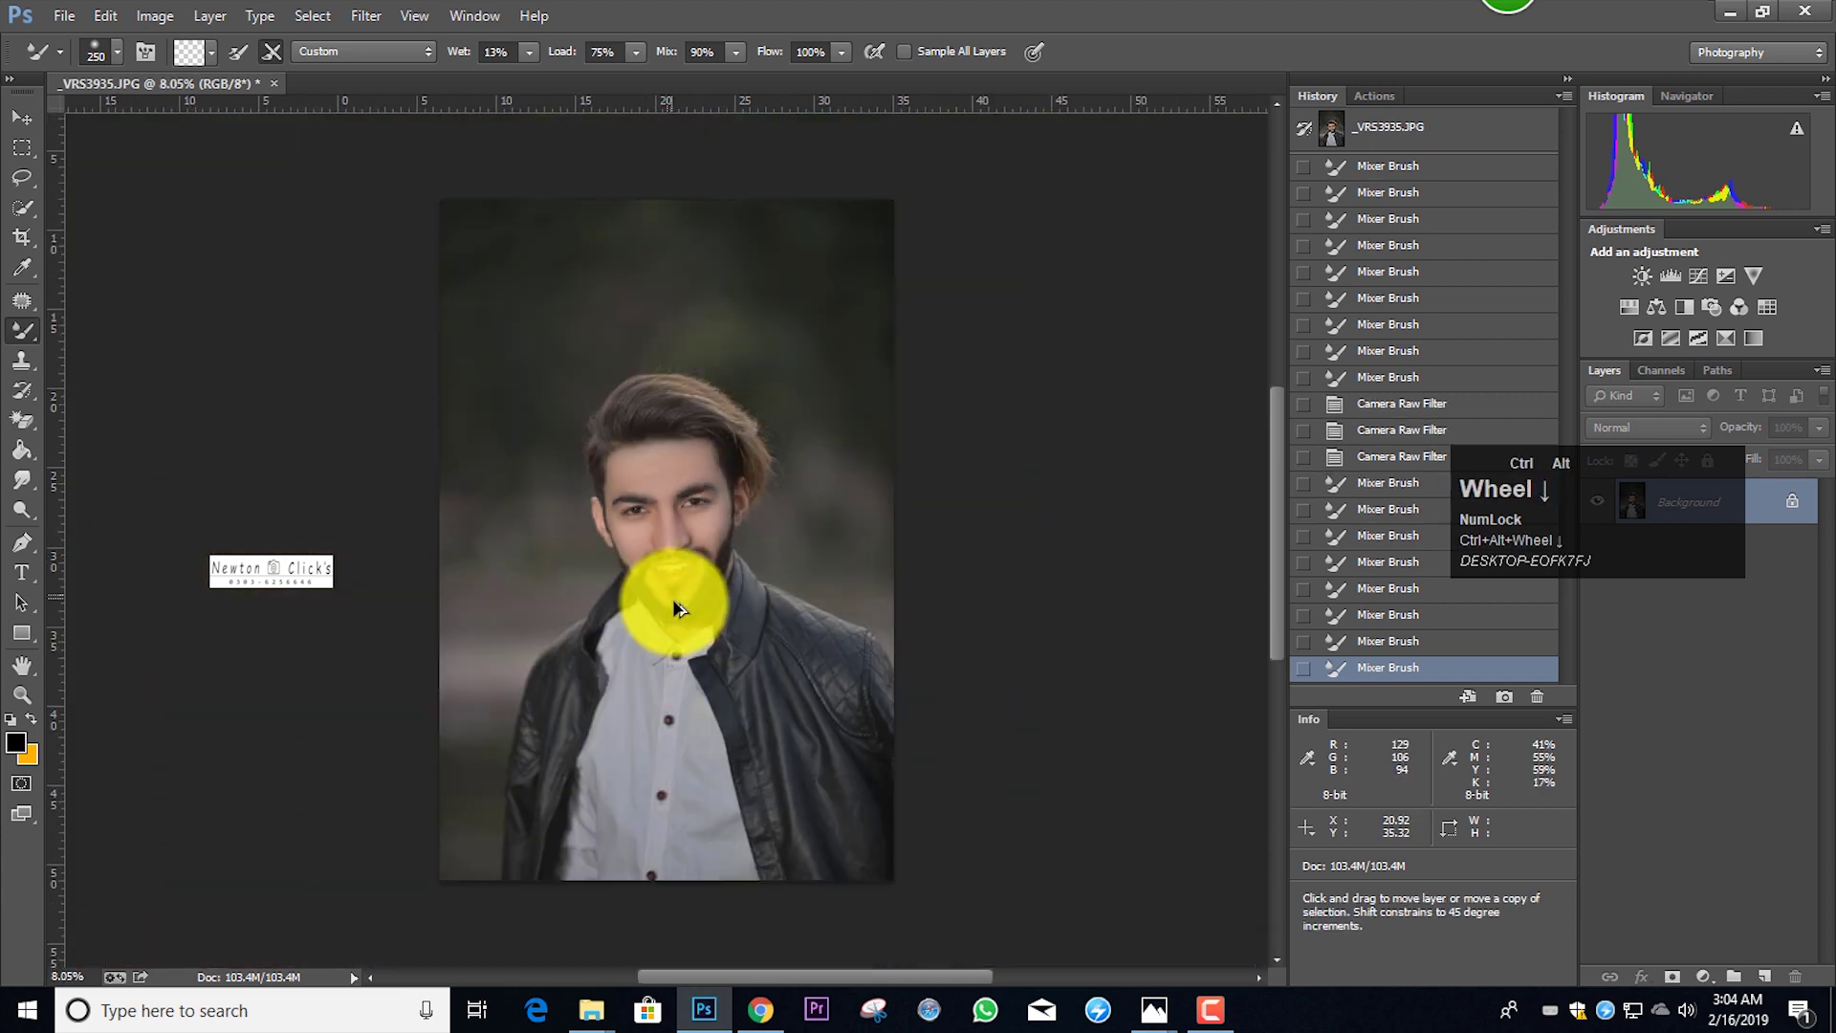
{"action": "scroll", "coordinate": [688, 526], "scroll_direction": "up", "scroll_amount": 4}
{"action": "mouse_move", "coordinate": [733, 507]}
{"action": "left_mouse_down"}
{"action": "mouse_move", "coordinate": [681, 490]}
{"action": "mouse_move", "coordinate": [705, 520]}
{"action": "left_mouse_up"}
{"action": "scroll", "coordinate": [749, 600], "scroll_direction": "down", "scroll_amount": 1}
{"action": "scroll", "coordinate": [747, 600], "scroll_direction": "down", "scroll_amount": 4}
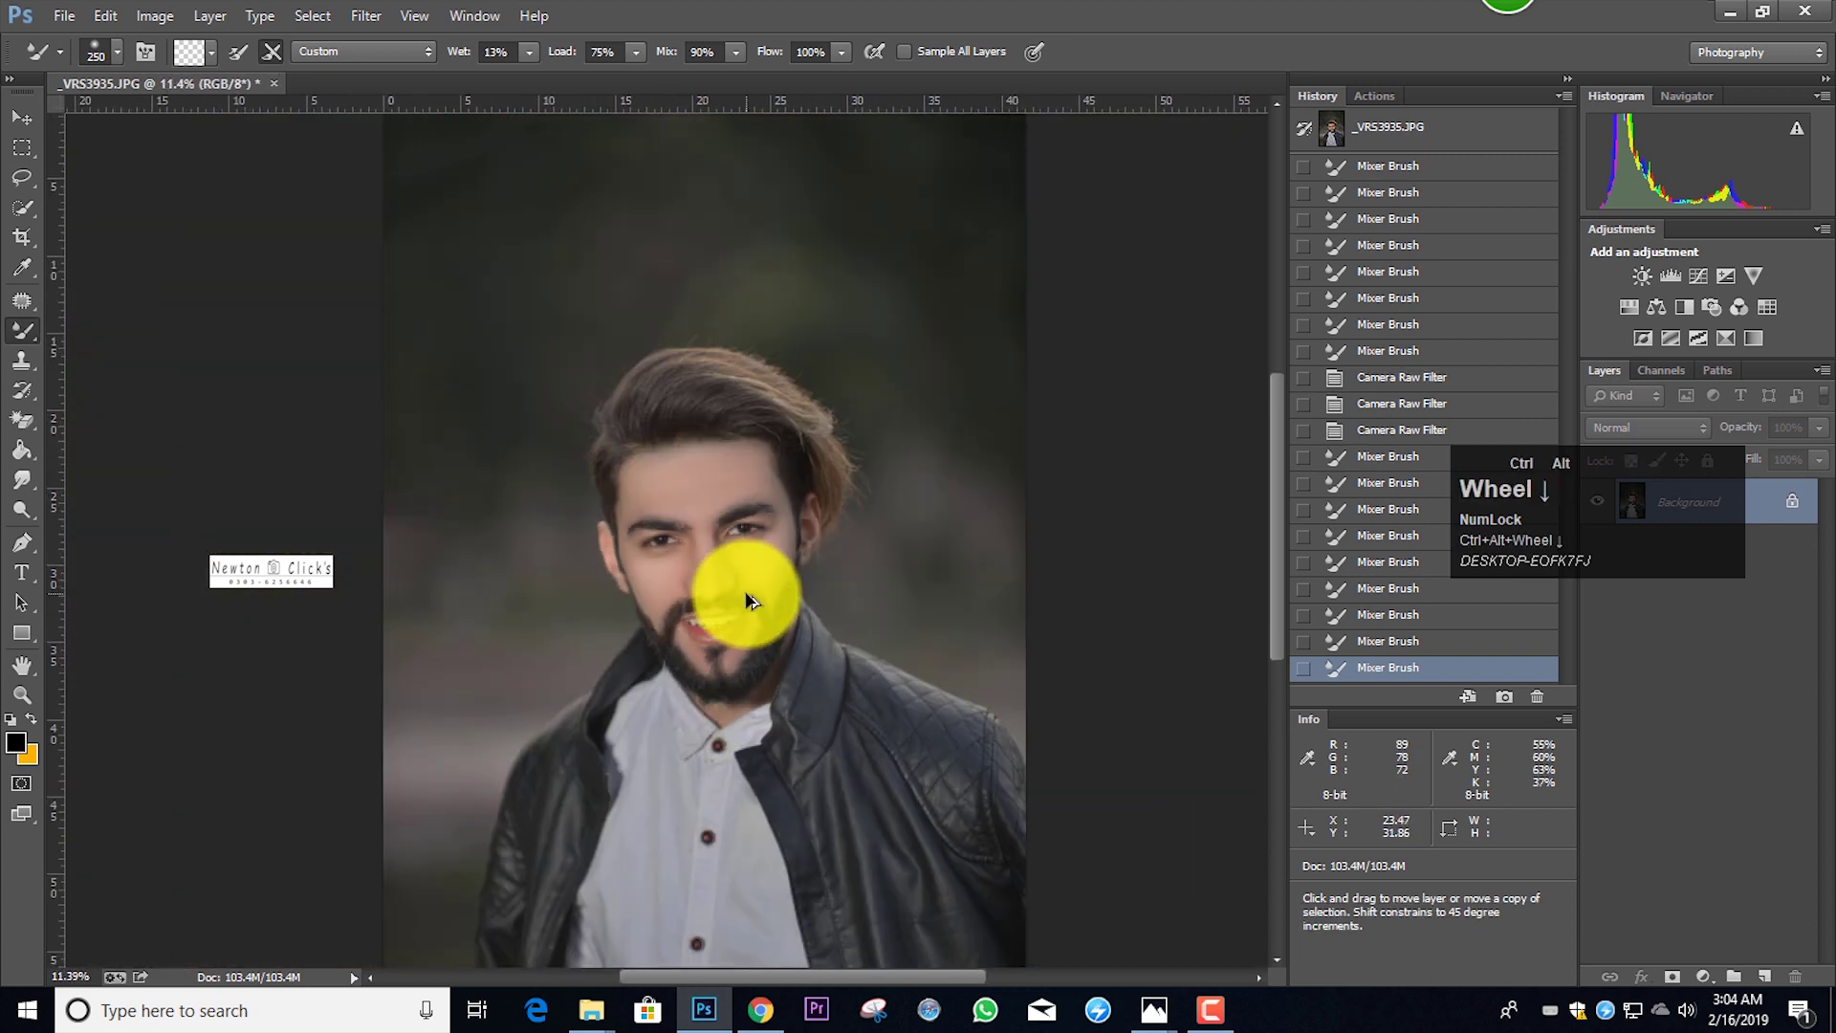
Apply a further Camera Raw pass with saturation set to +43 for Reds and -16 for Oranges, and raised for Yellows
{"action": "key", "text": "ctrl+a"}
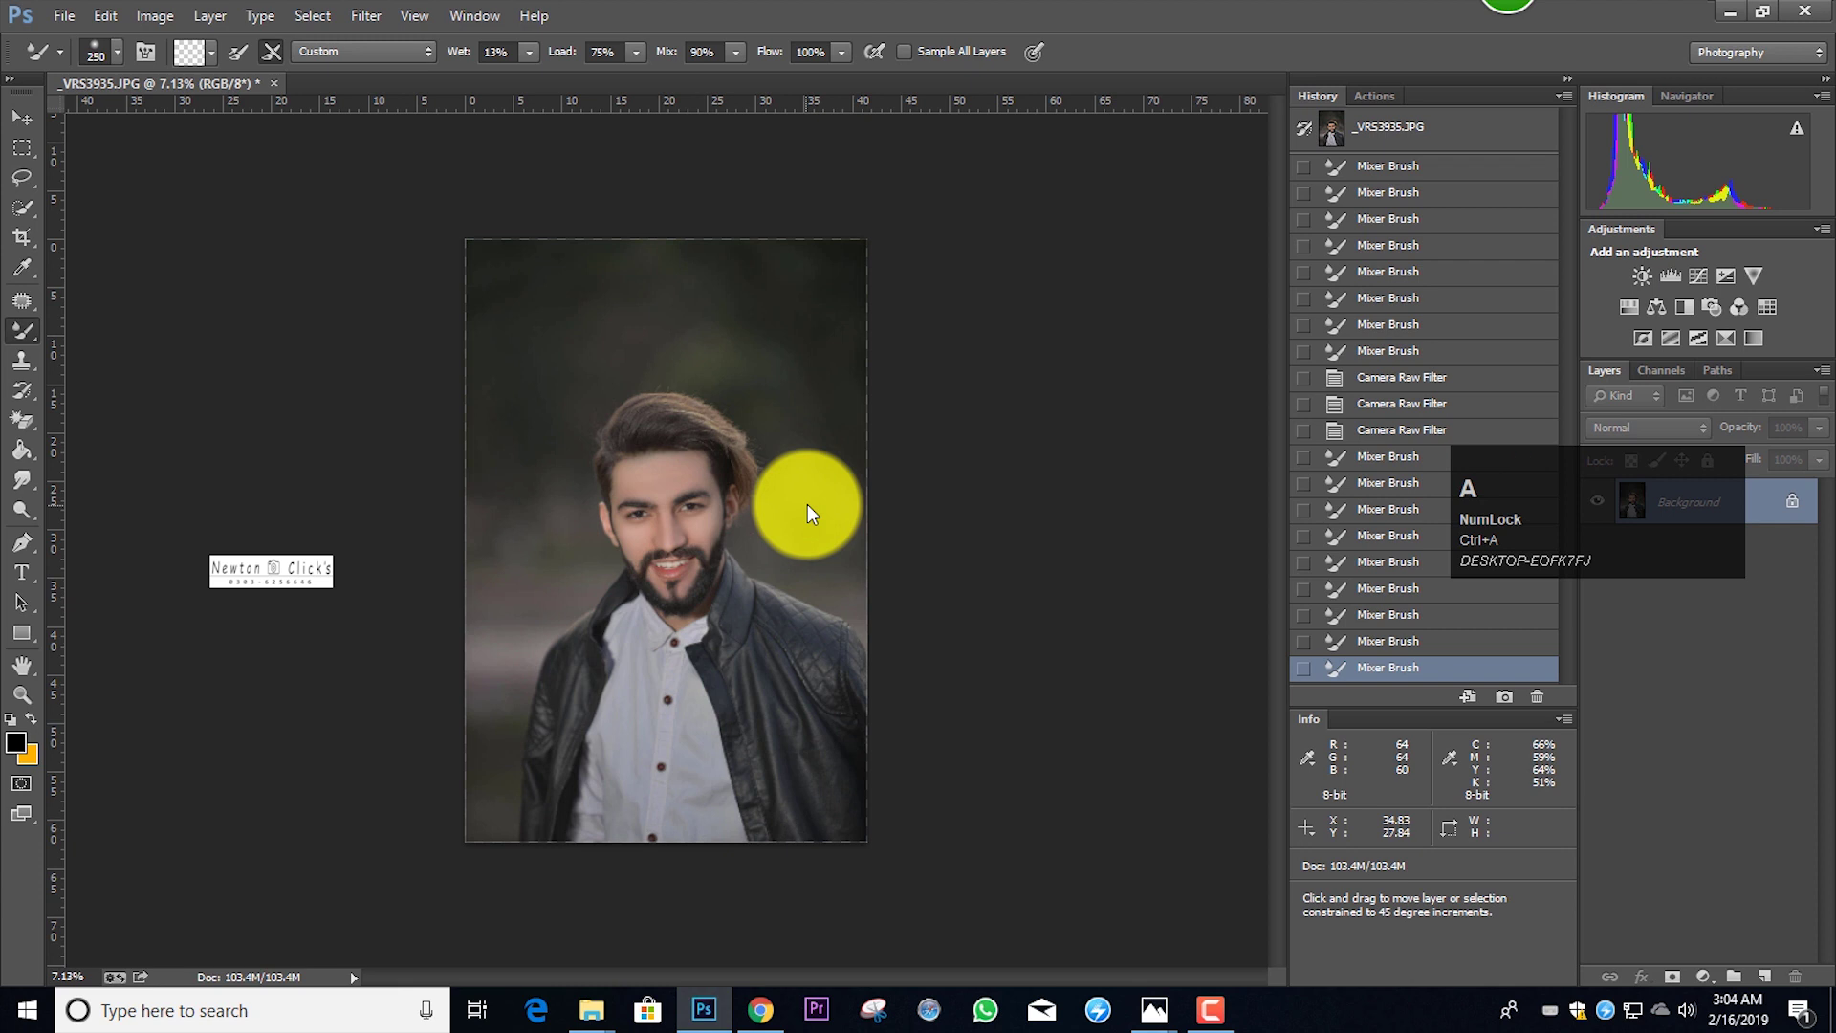
{"action": "key", "text": "ctrl+shift+a"}
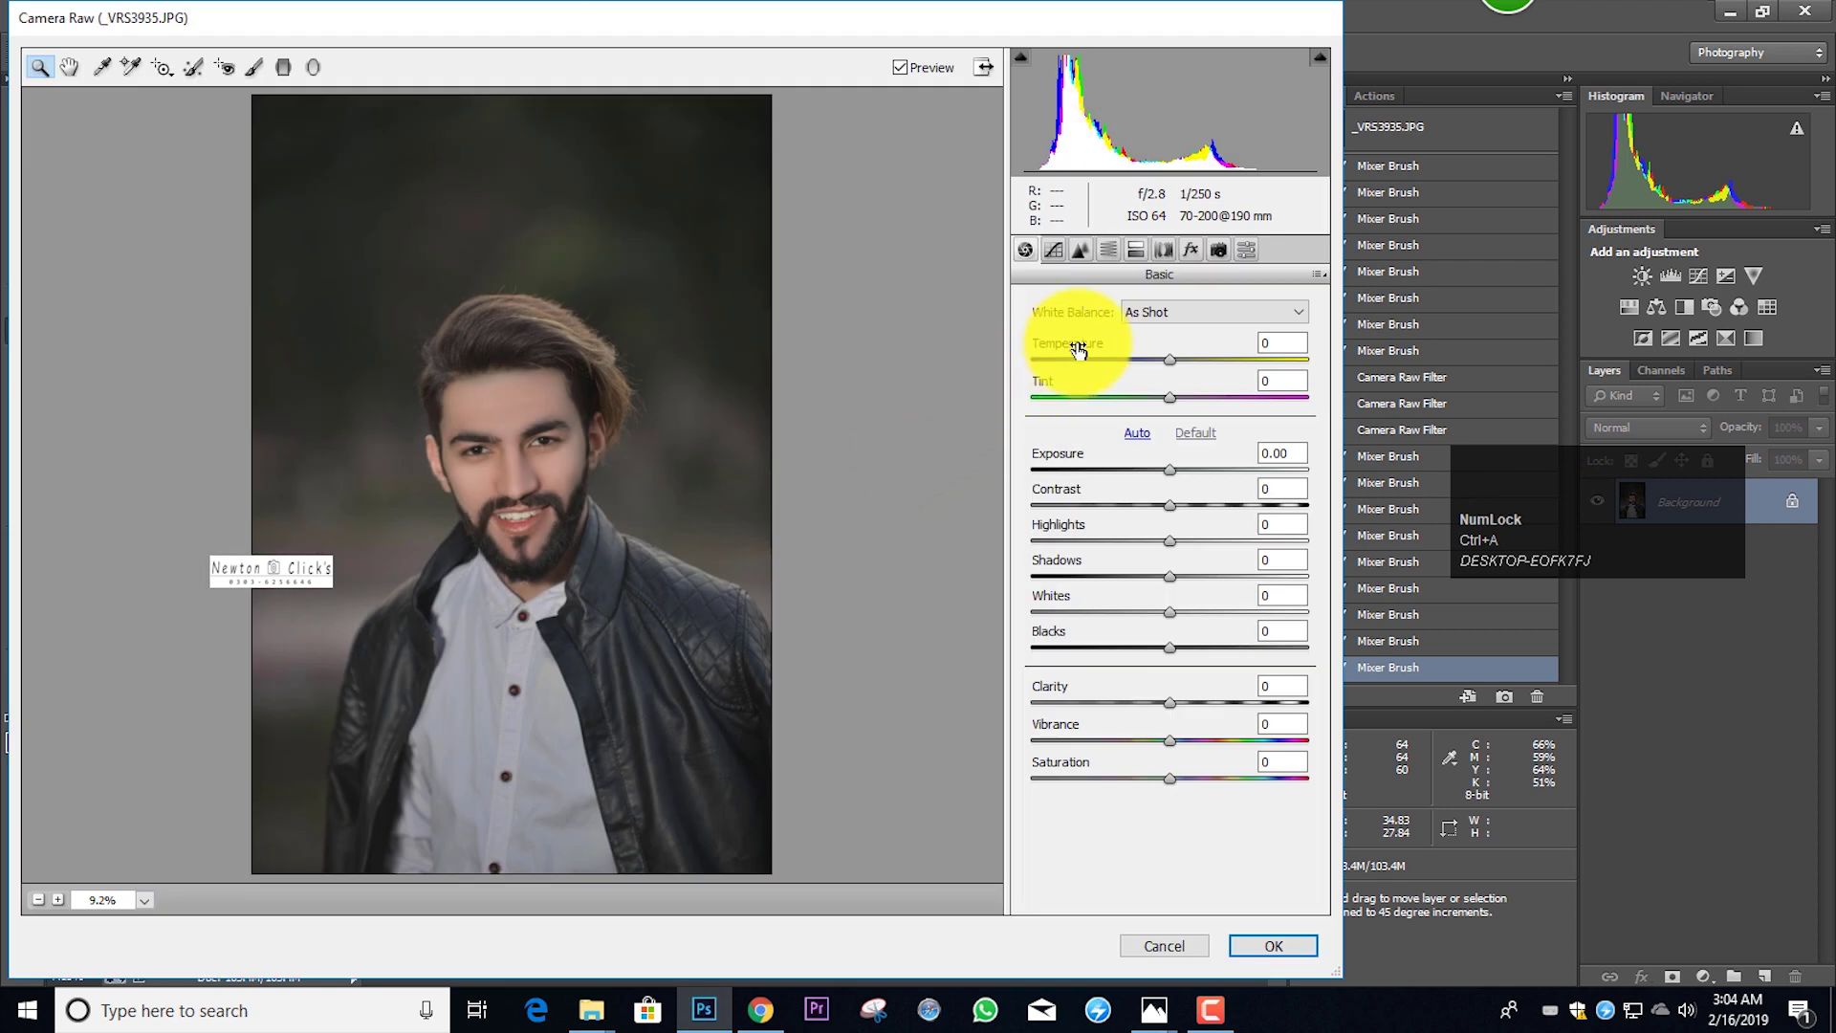
{"action": "left_click", "coordinate": [1106, 252]}
{"action": "left_click_drag", "start_coordinate": [1164, 447], "coordinate": [1232, 411]}
{"action": "left_click", "coordinate": [1177, 339]}
{"action": "left_click", "coordinate": [1100, 336]}
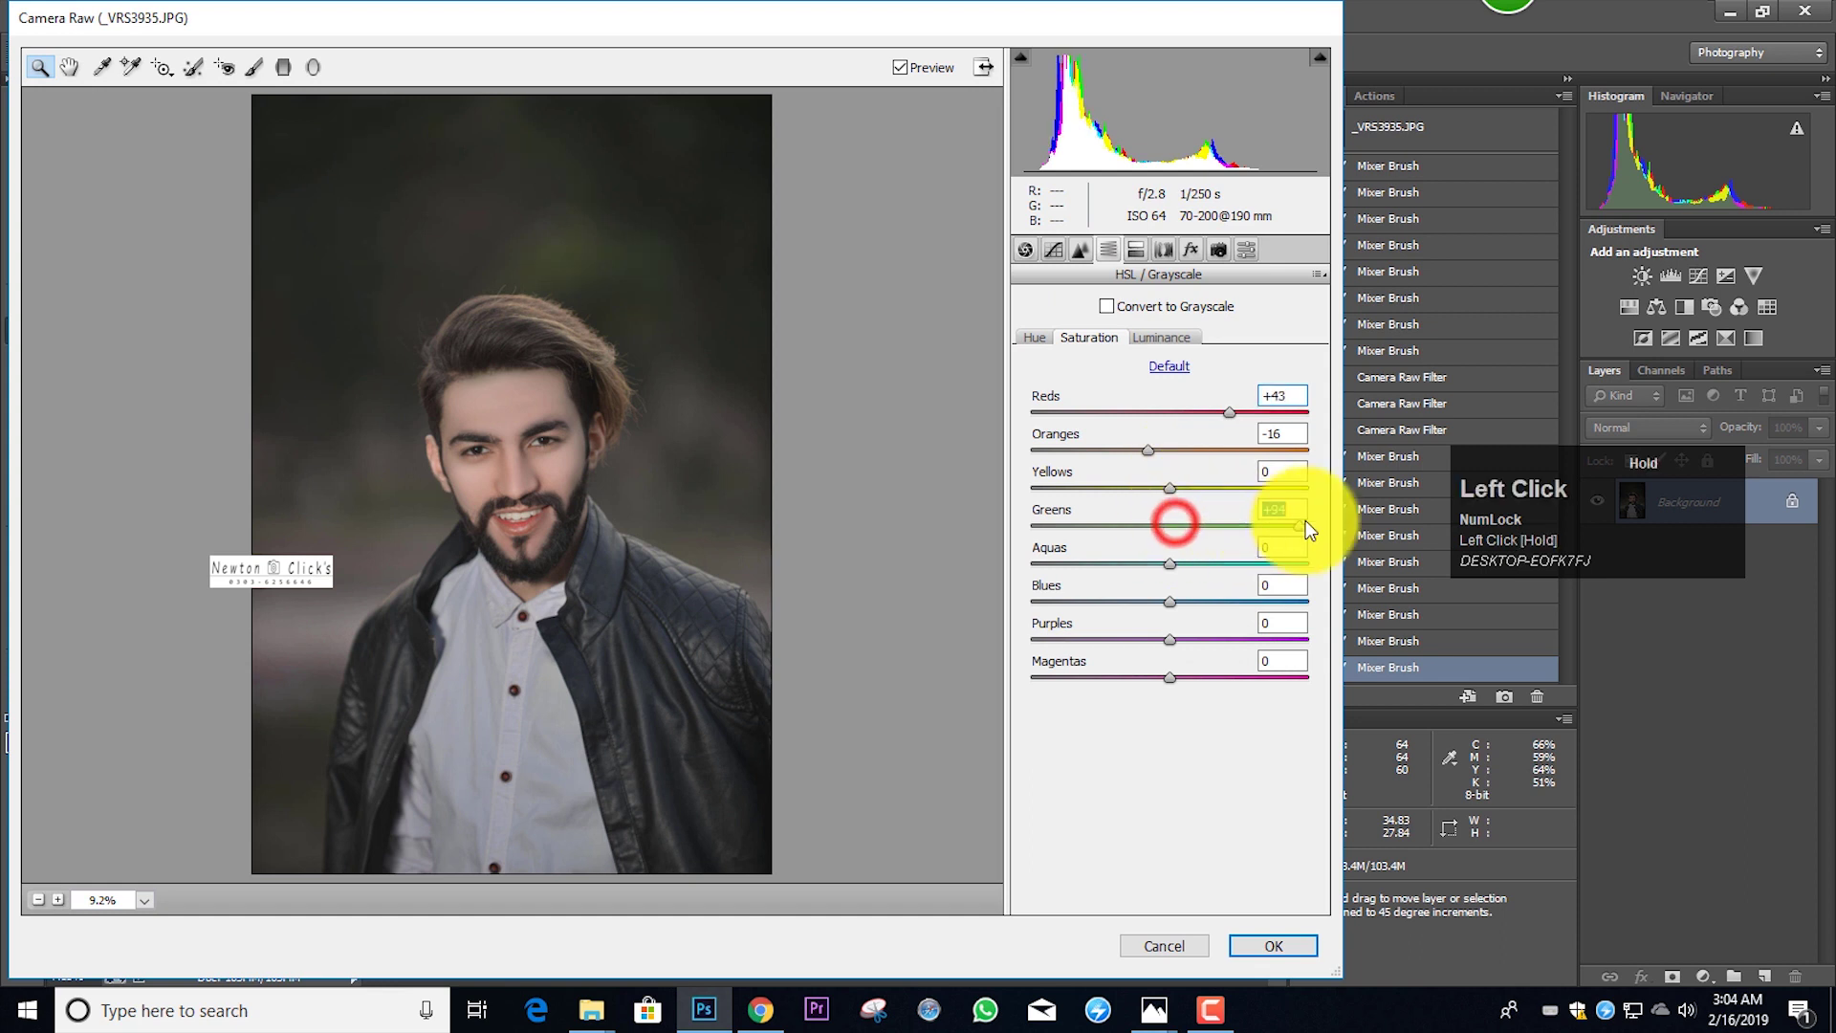
{"action": "left_click_drag", "start_coordinate": [1174, 486], "coordinate": [1215, 486]}
{"action": "left_click", "coordinate": [1289, 932]}
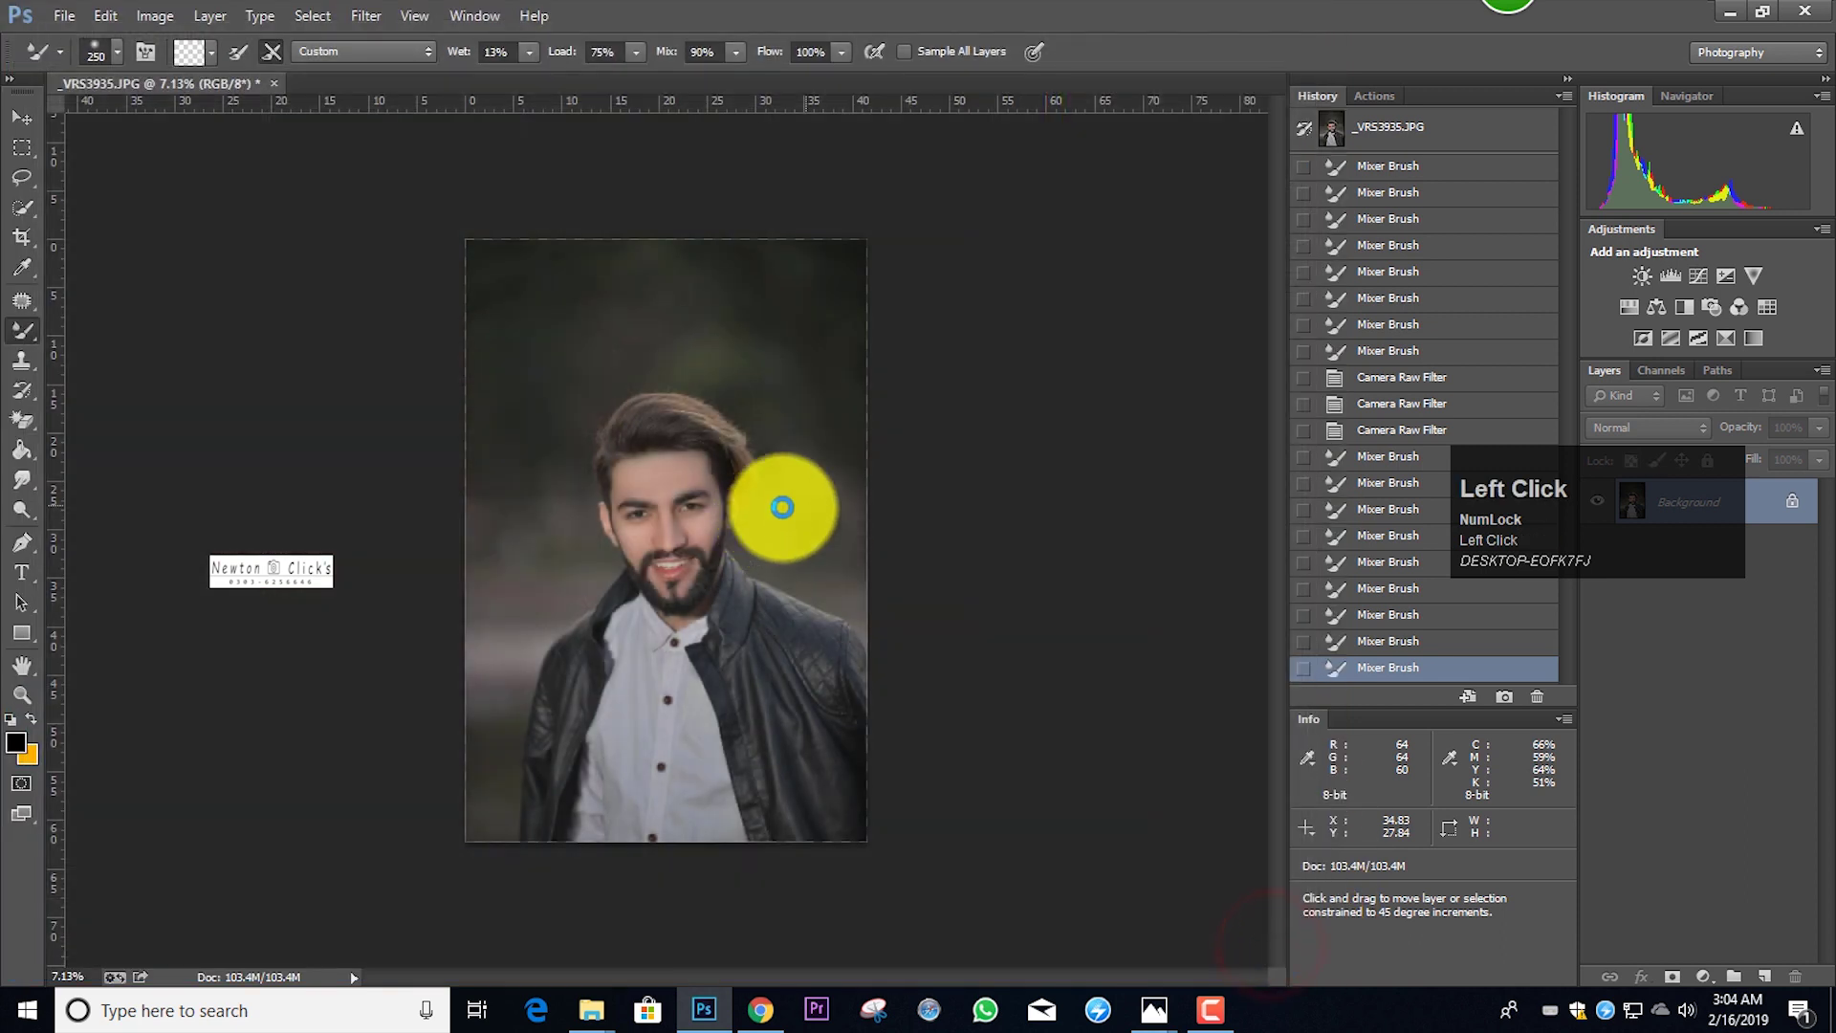
Compare the original photo with the retouched result by switching between the opening snapshot and the latest history state
{"action": "scroll", "coordinate": [758, 510], "scroll_direction": "up", "scroll_amount": 1}
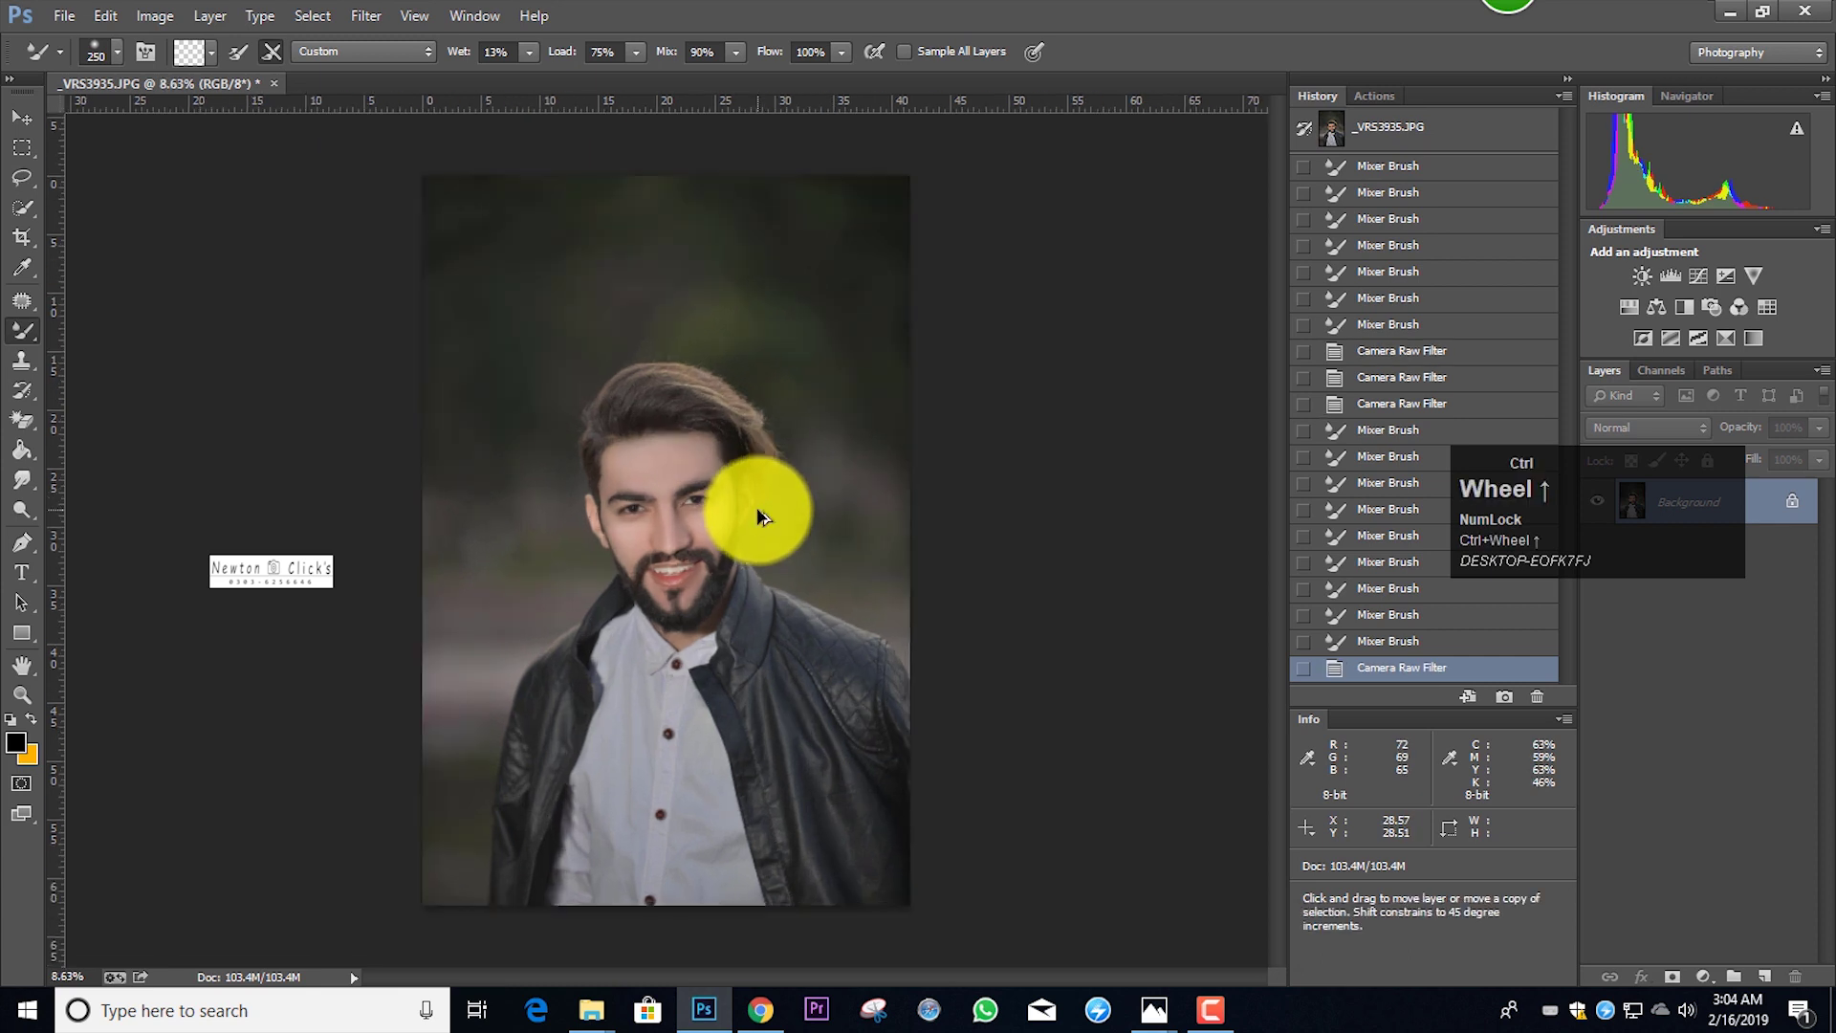
{"action": "left_click", "coordinate": [1425, 143]}
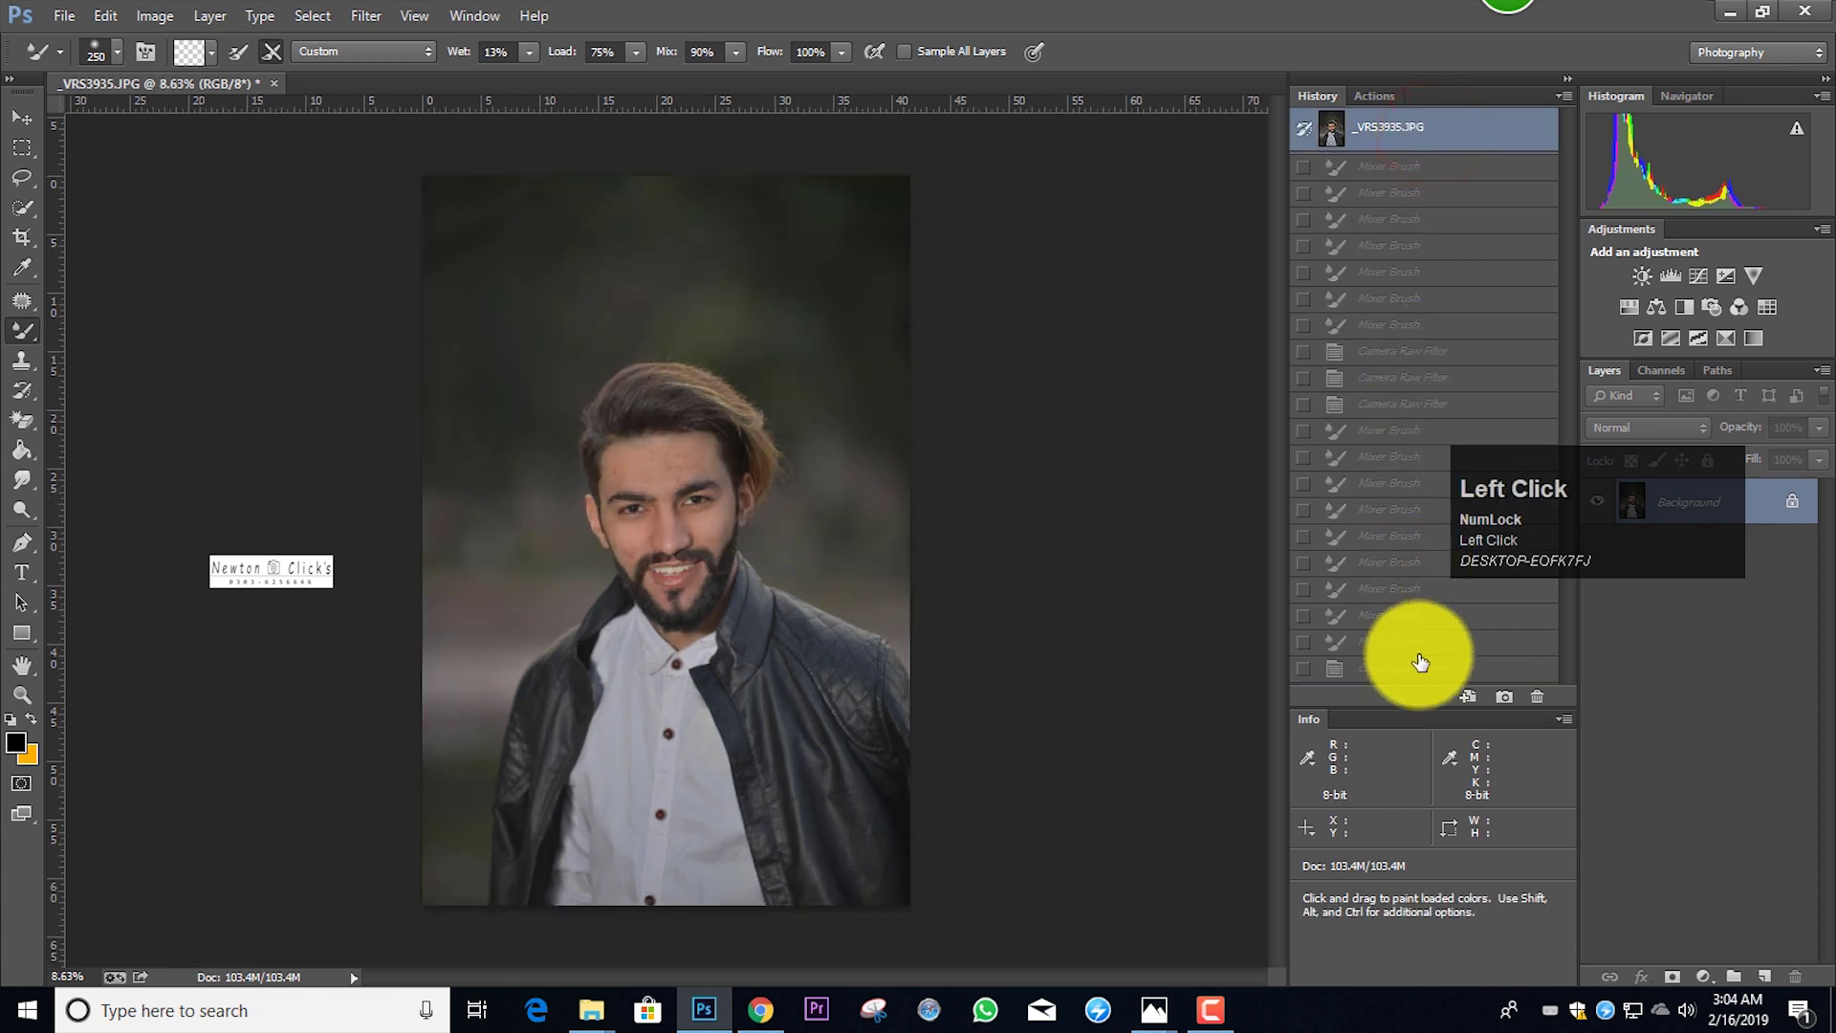
{"action": "left_click", "coordinate": [1415, 667]}
{"action": "left_click", "coordinate": [1422, 126]}
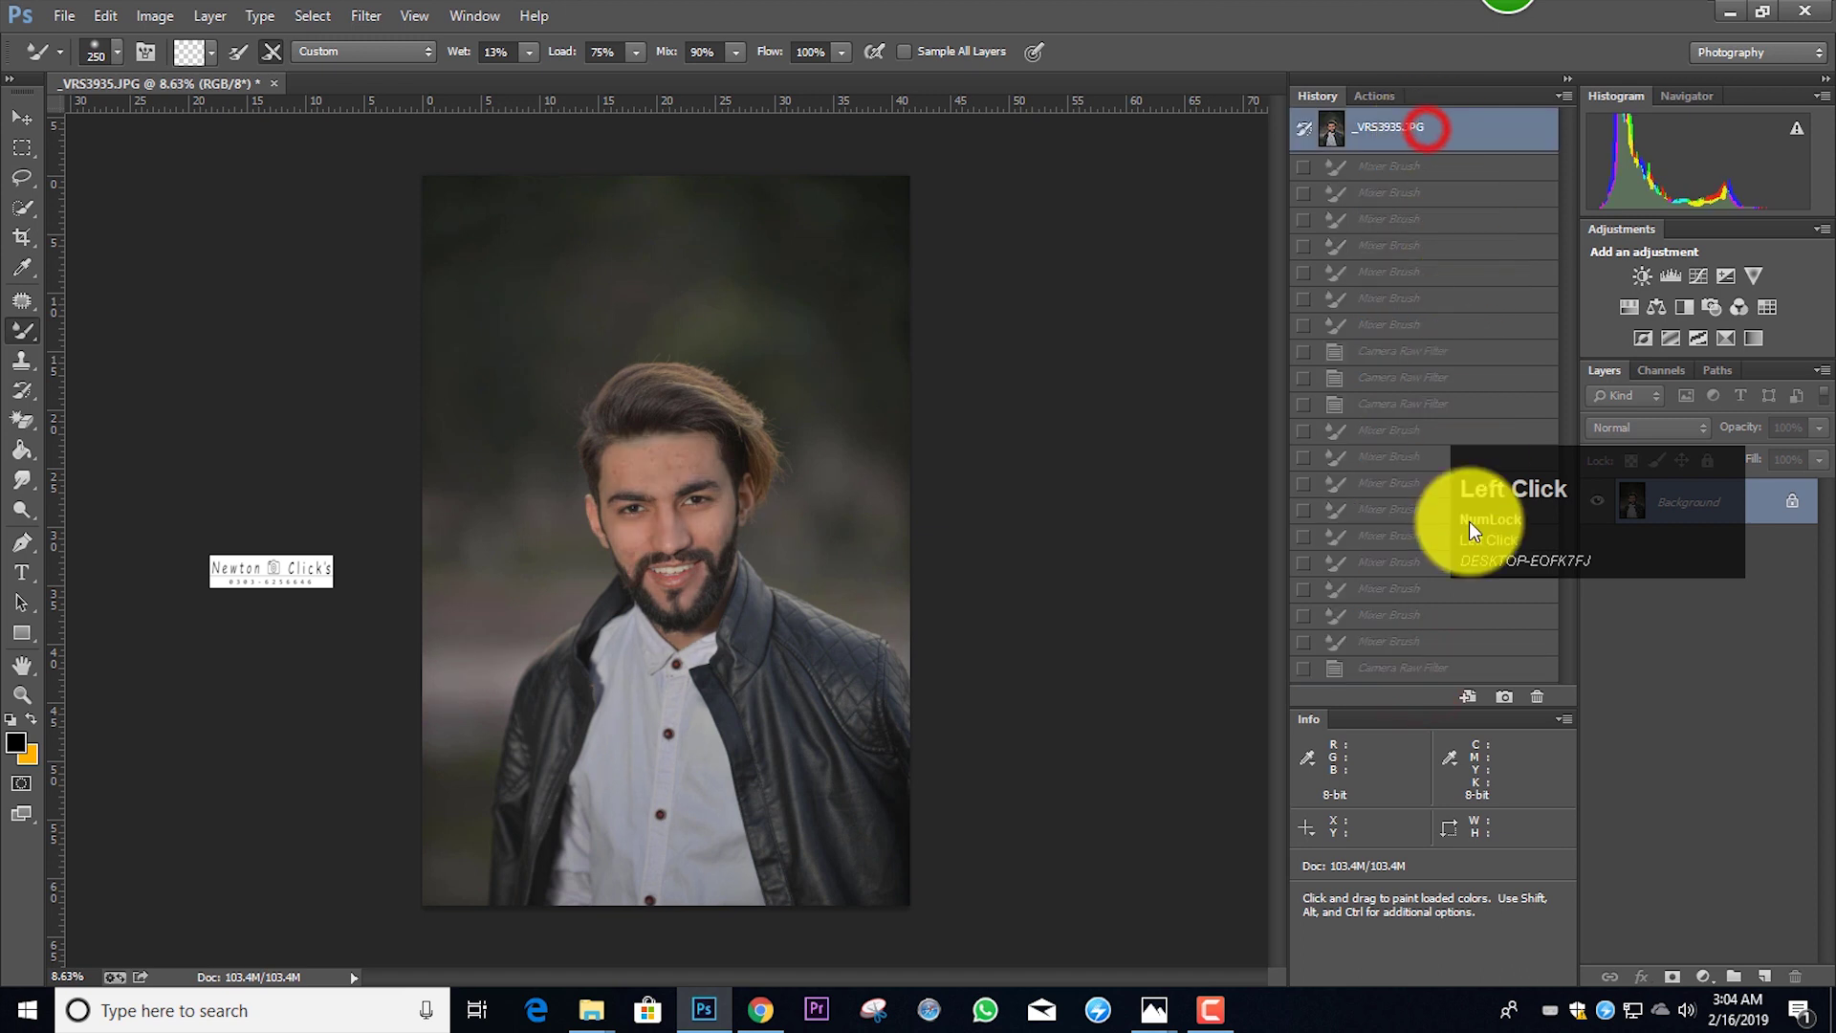
{"action": "left_click", "coordinate": [1452, 678]}
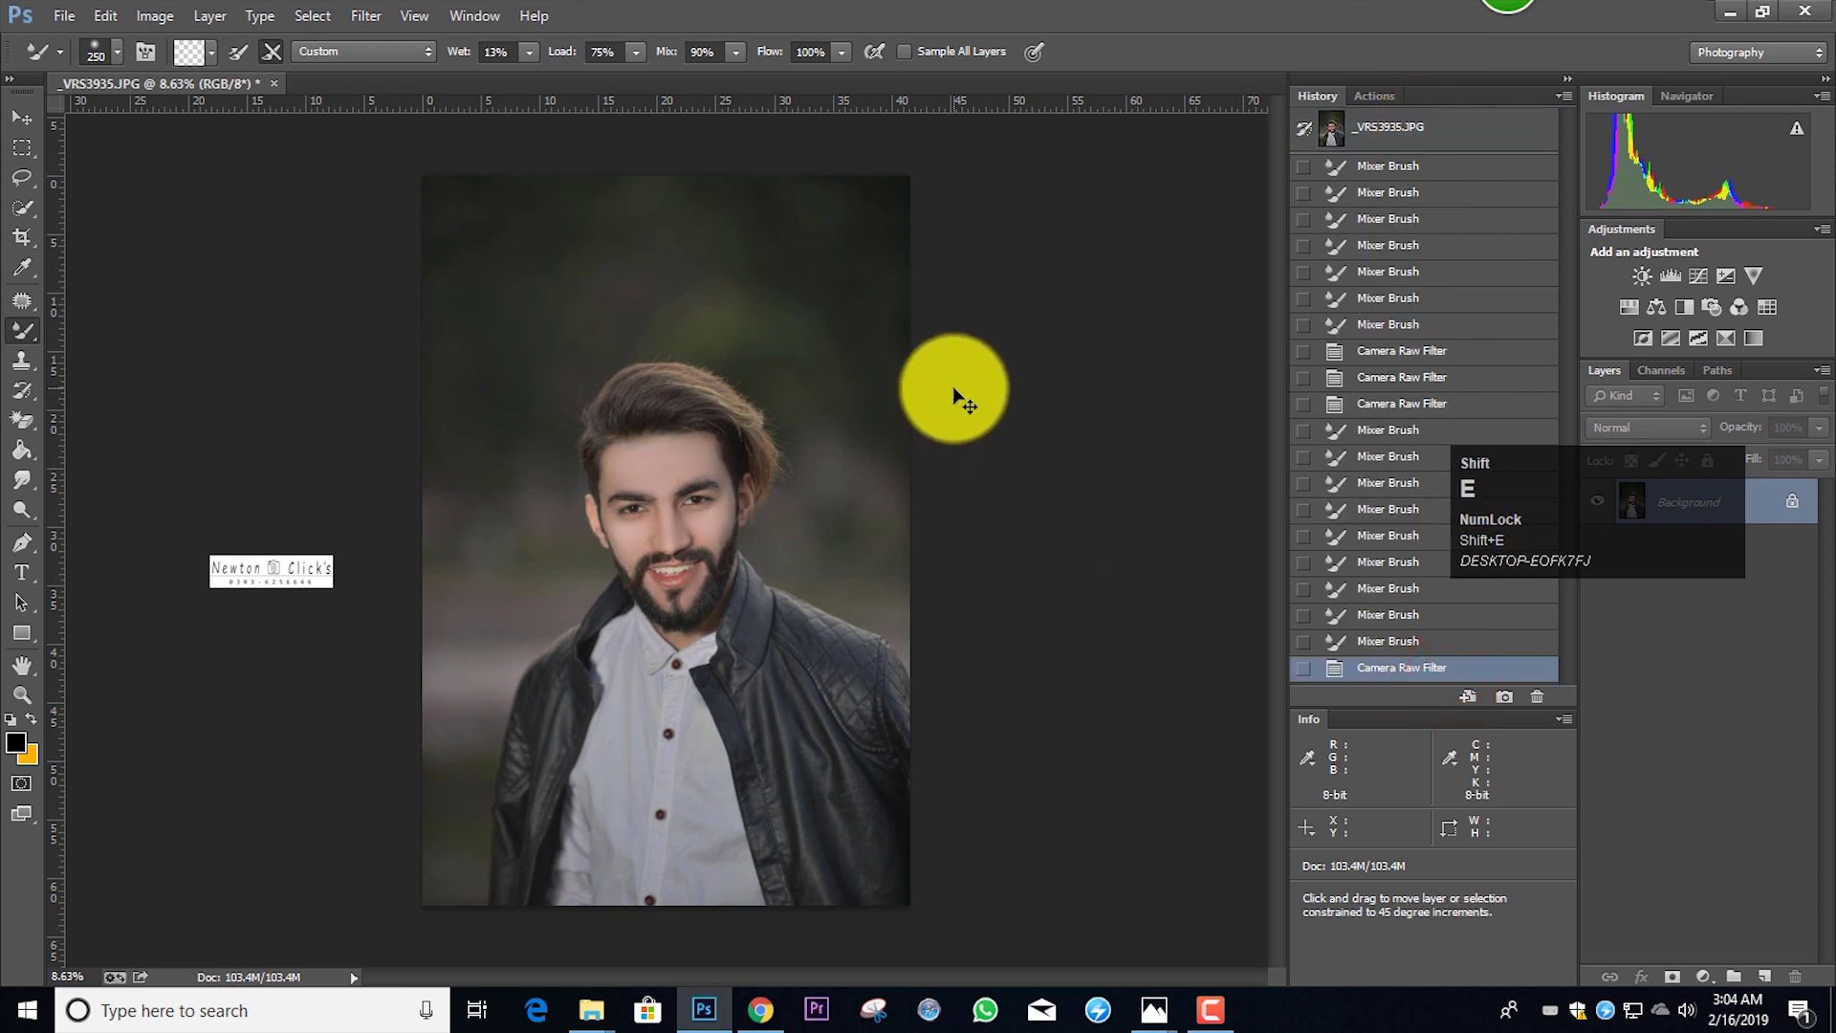
Open the Liquify filter and push the top of the man's hair upward with Forward Warp strokes, starting with a 2100 px brush
{"action": "key", "text": "ctrl+shift+x"}
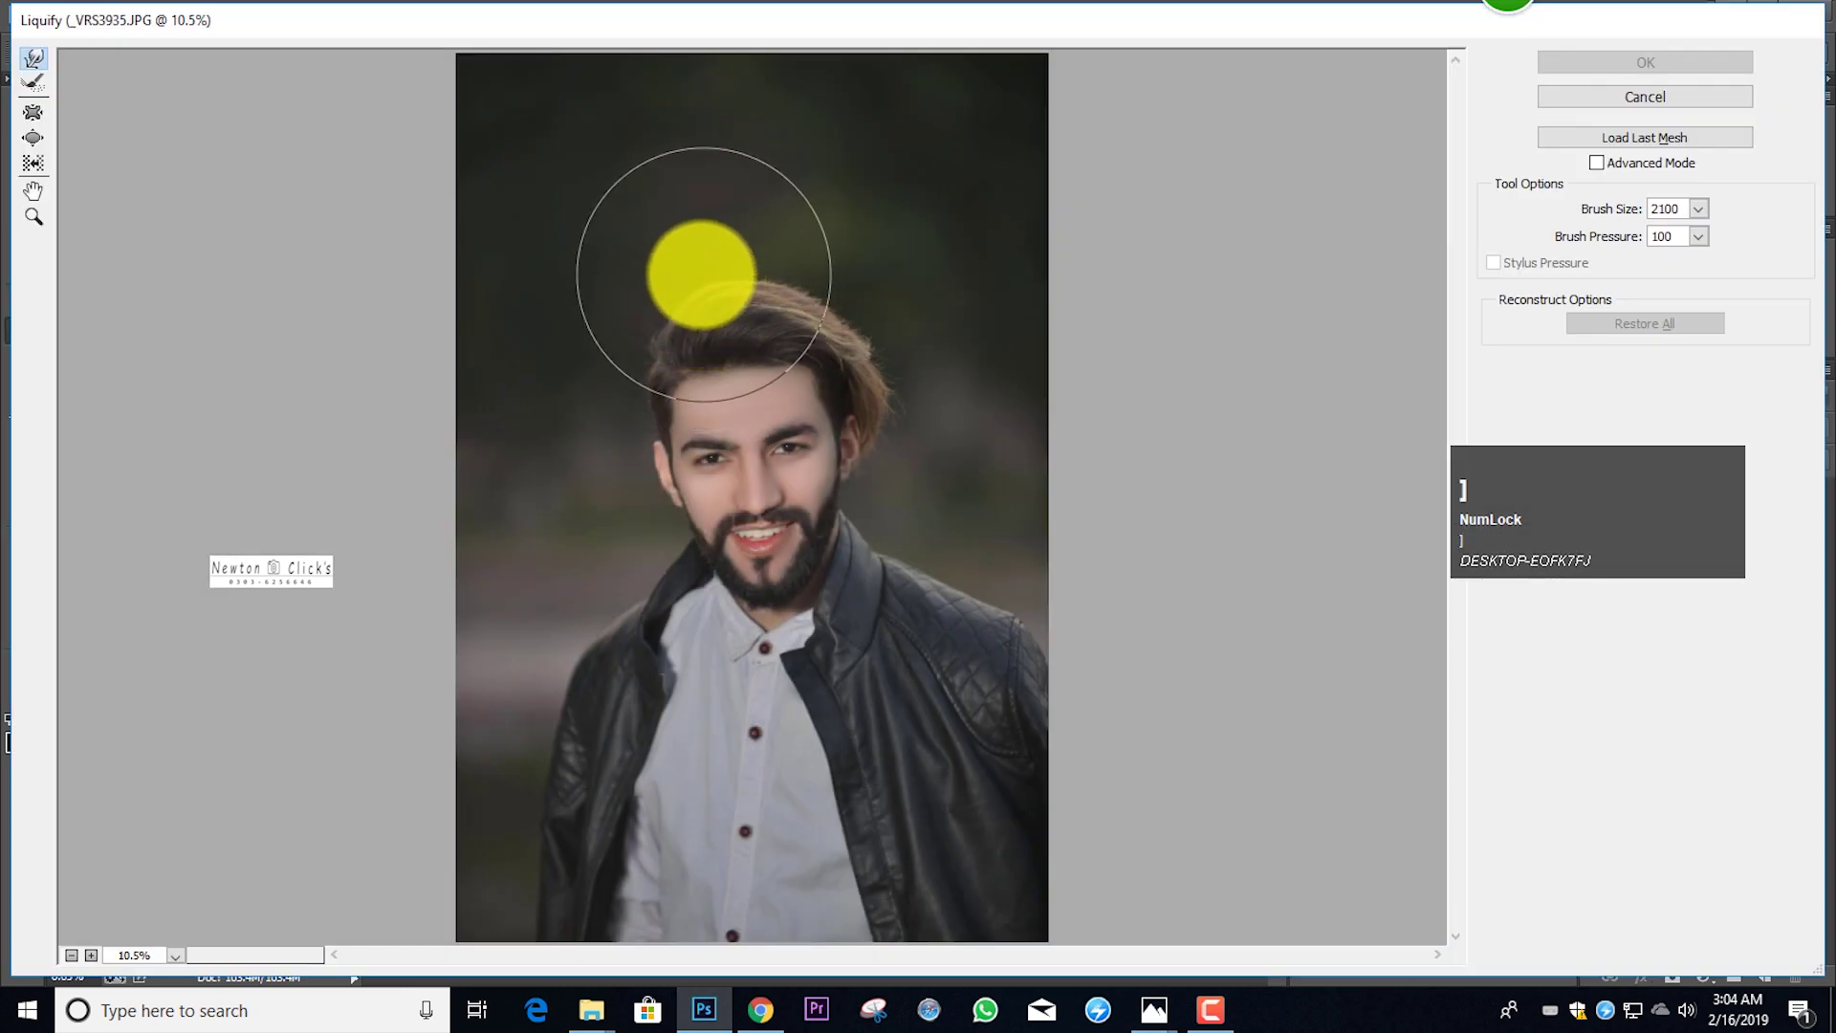
{"action": "left_click", "coordinate": [687, 269]}
{"action": "mouse_move", "coordinate": [687, 270]}
{"action": "left_mouse_down"}
{"action": "mouse_move", "coordinate": [605, 293]}
{"action": "mouse_move", "coordinate": [773, 227]}
{"action": "mouse_move", "coordinate": [789, 250]}
{"action": "mouse_move", "coordinate": [871, 259]}
{"action": "mouse_move", "coordinate": [693, 257]}
{"action": "mouse_move", "coordinate": [608, 298]}
{"action": "mouse_move", "coordinate": [745, 238]}
{"action": "mouse_move", "coordinate": [837, 253]}
{"action": "left_mouse_up"}
{"action": "left_click", "coordinate": [860, 258]}
{"action": "key", "text": "bracketleft"}
{"action": "key", "text": "bracketleft"}
{"action": "key", "text": "bracketright"}
{"action": "left_click", "coordinate": [697, 260]}
Reduce the warp brush size and nudge the hair bulging at the back of the head inward
{"action": "key", "text": "bracketleft"}
{"action": "key", "text": "bracketleft"}
{"action": "key", "text": "bracketleft"}
{"action": "key", "text": "bracketleft"}
{"action": "key", "text": "bracketleft"}
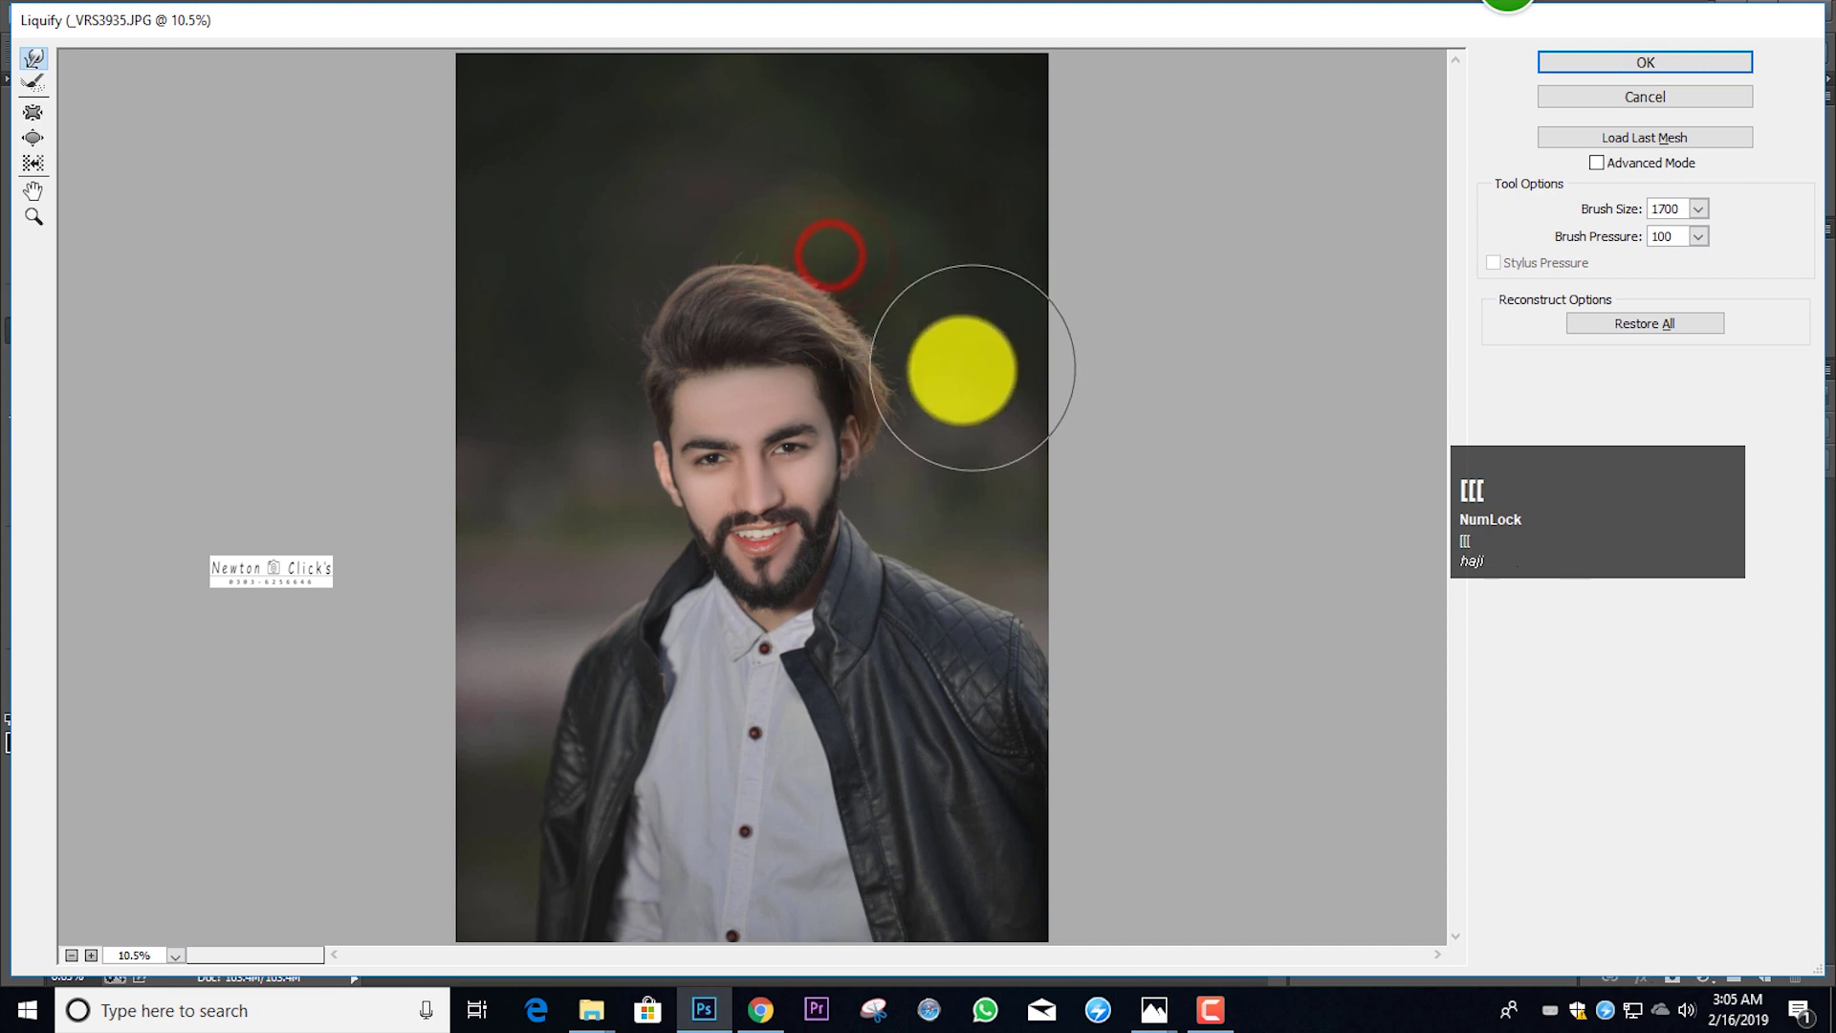
{"action": "left_click", "coordinate": [935, 376]}
Reshape the hair across the crown with further Forward Warp strokes, finishing with a 1600 px brush
{"action": "key", "text": "bracketright"}
{"action": "key", "text": "bracketright"}
{"action": "key", "text": "bracketright"}
{"action": "left_click", "coordinate": [830, 260]}
{"action": "key", "text": "bracketright"}
{"action": "key", "text": "bracketright"}
{"action": "left_click_drag", "start_coordinate": [772, 248], "coordinate": [697, 260]}
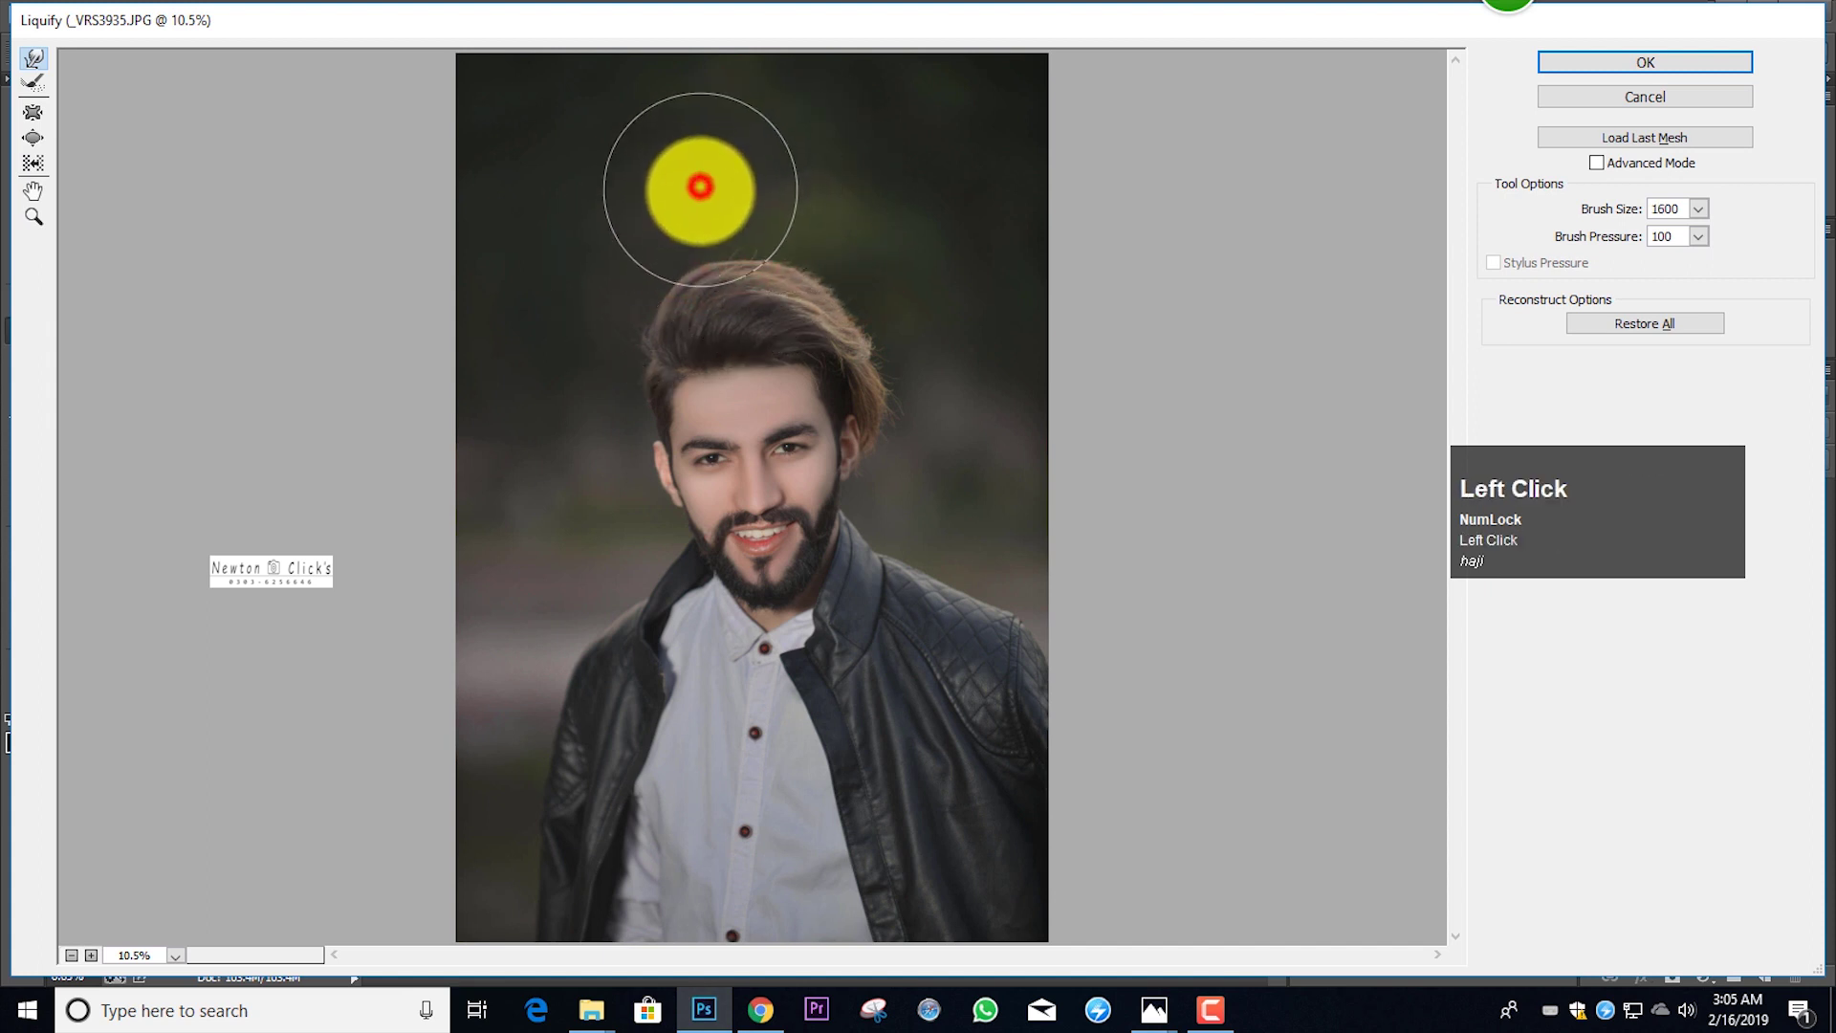
Enlarge the warp brush to 2200 px and shift the front edge of the quiff for more volume
{"action": "key", "text": "bracketright"}
{"action": "key", "text": "bracketright"}
{"action": "key", "text": "bracketright"}
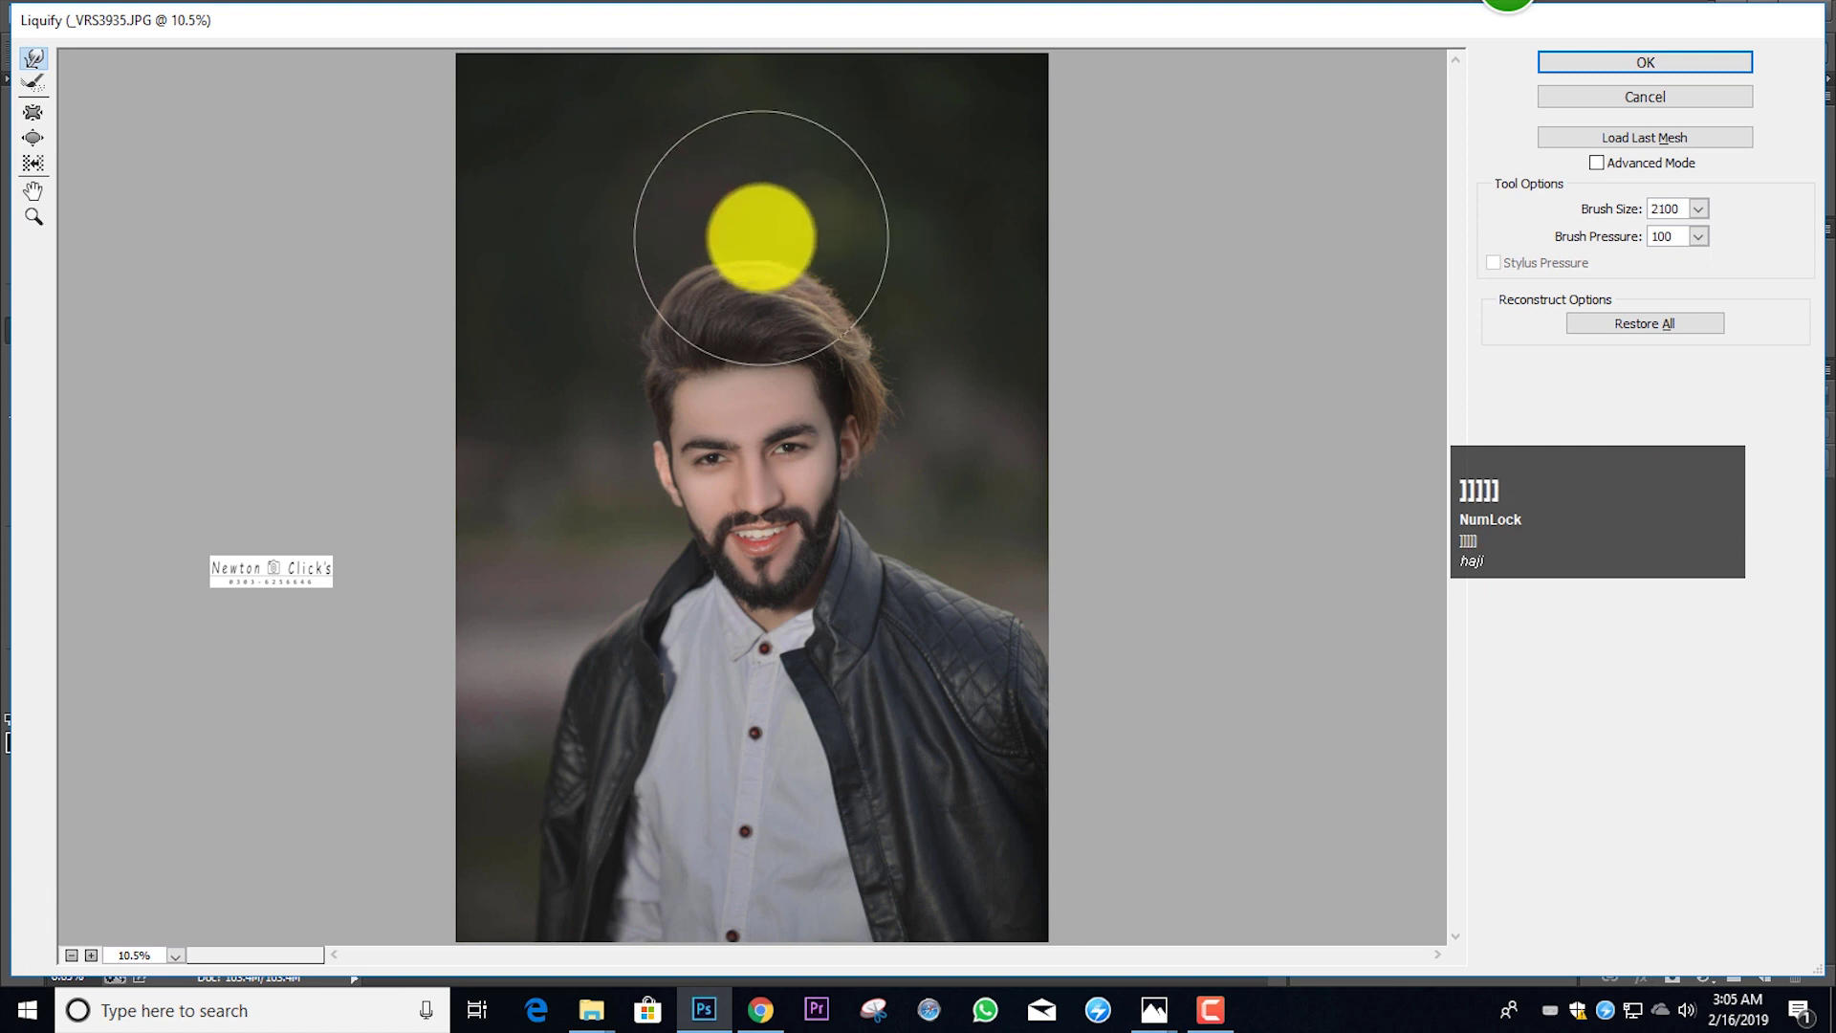
{"action": "left_click_drag", "start_coordinate": [703, 246], "coordinate": [629, 286]}
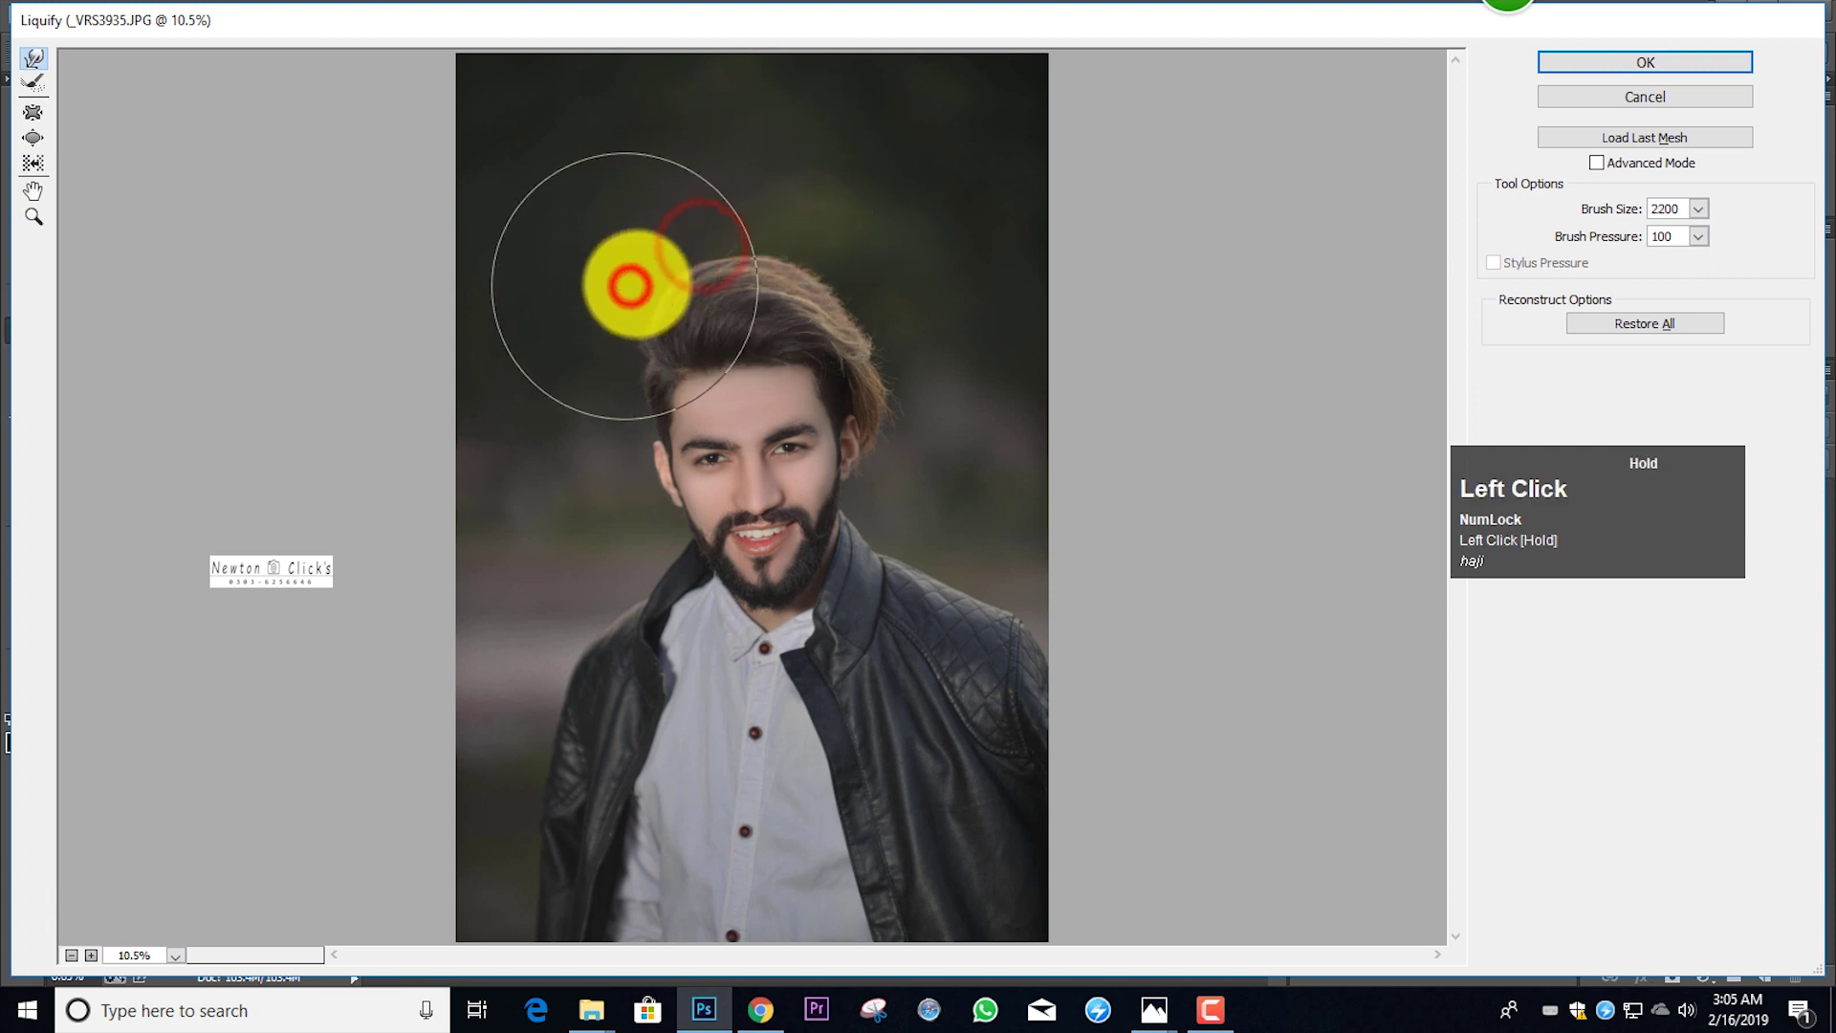
Reduce the warp brush to 900 px and push in the loose hair behind the ear with short strokes
{"action": "key", "text": "bracketleft"}
{"action": "key", "text": "bracketleft"}
{"action": "key", "text": "bracketleft"}
{"action": "key", "text": "bracketleft"}
{"action": "key", "text": "bracketleft"}
{"action": "key", "text": "bracketleft"}
{"action": "key", "text": "bracketleft"}
{"action": "key", "text": "bracketleft"}
{"action": "key", "text": "bracketleft"}
{"action": "key", "text": "bracketleft"}
{"action": "key", "text": "bracketleft"}
{"action": "key", "text": "bracketleft"}
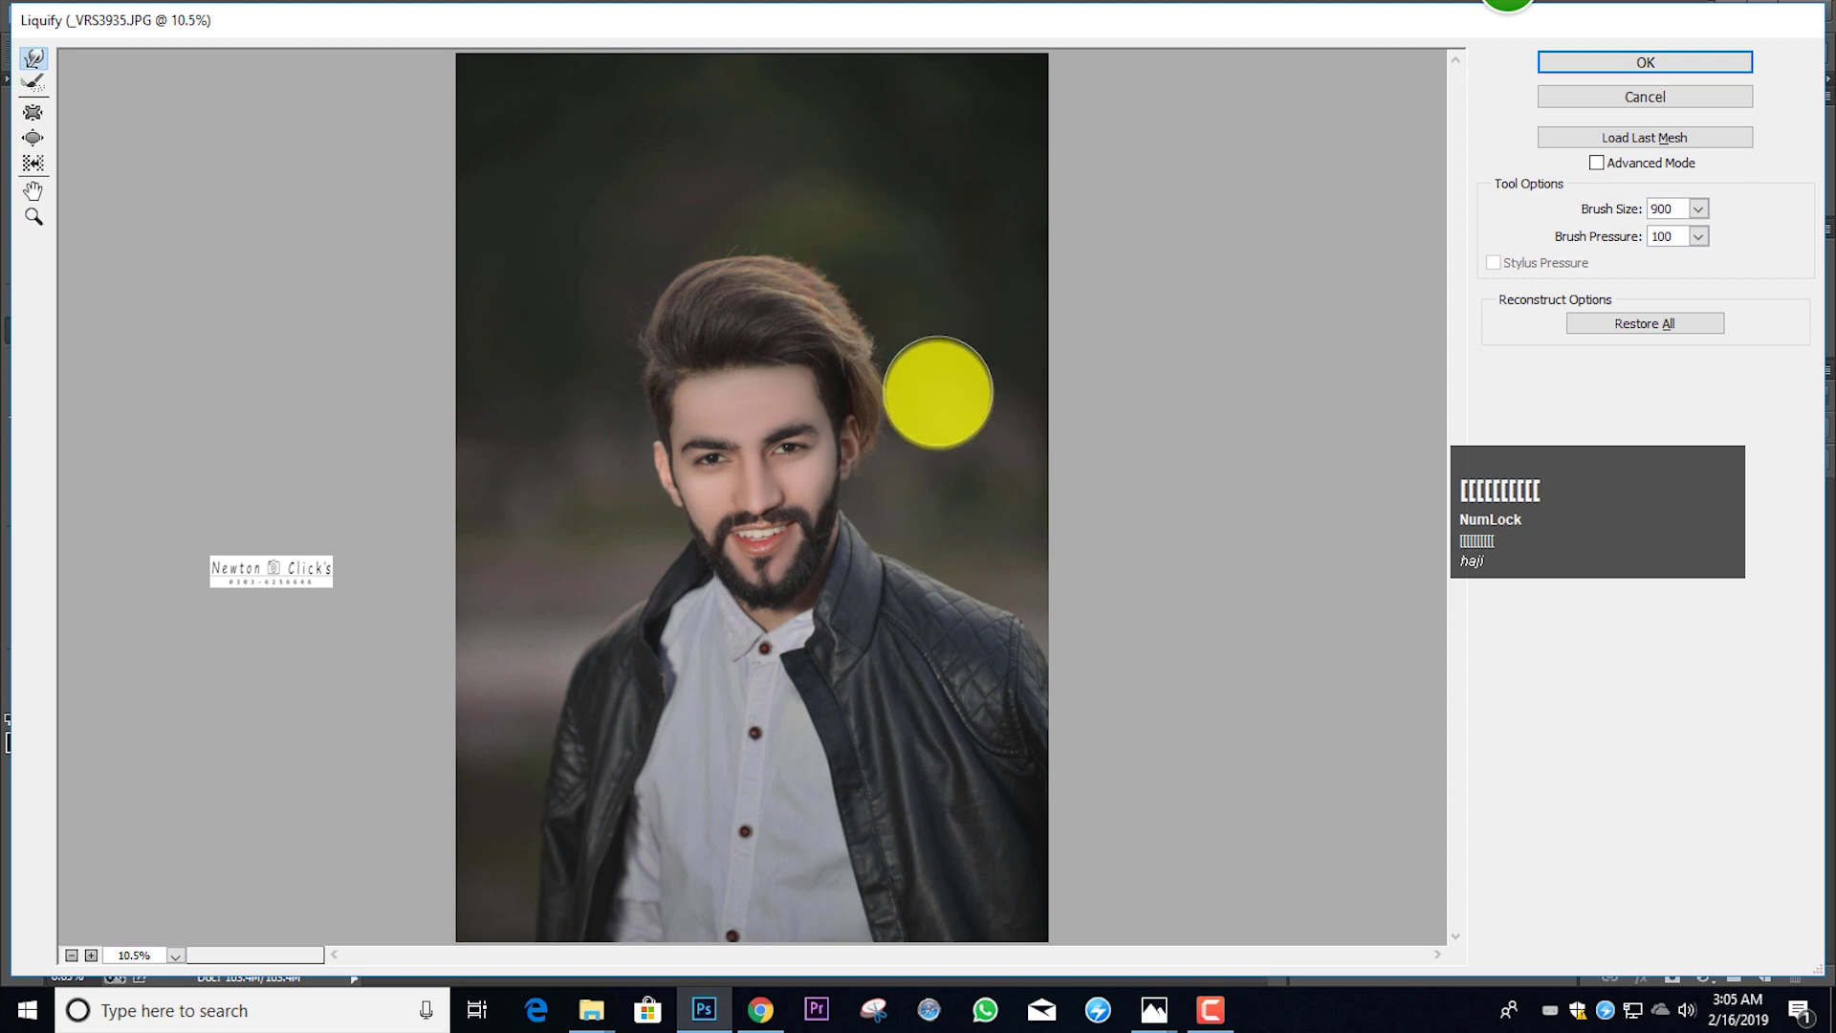
{"action": "left_click", "coordinate": [934, 389]}
{"action": "left_click", "coordinate": [926, 414]}
Refine the crown and top contour of the hair with progressively larger warp brushes, starting at 1100 px
{"action": "key", "text": "bracketright"}
{"action": "key", "text": "bracketright"}
{"action": "left_click", "coordinate": [829, 281]}
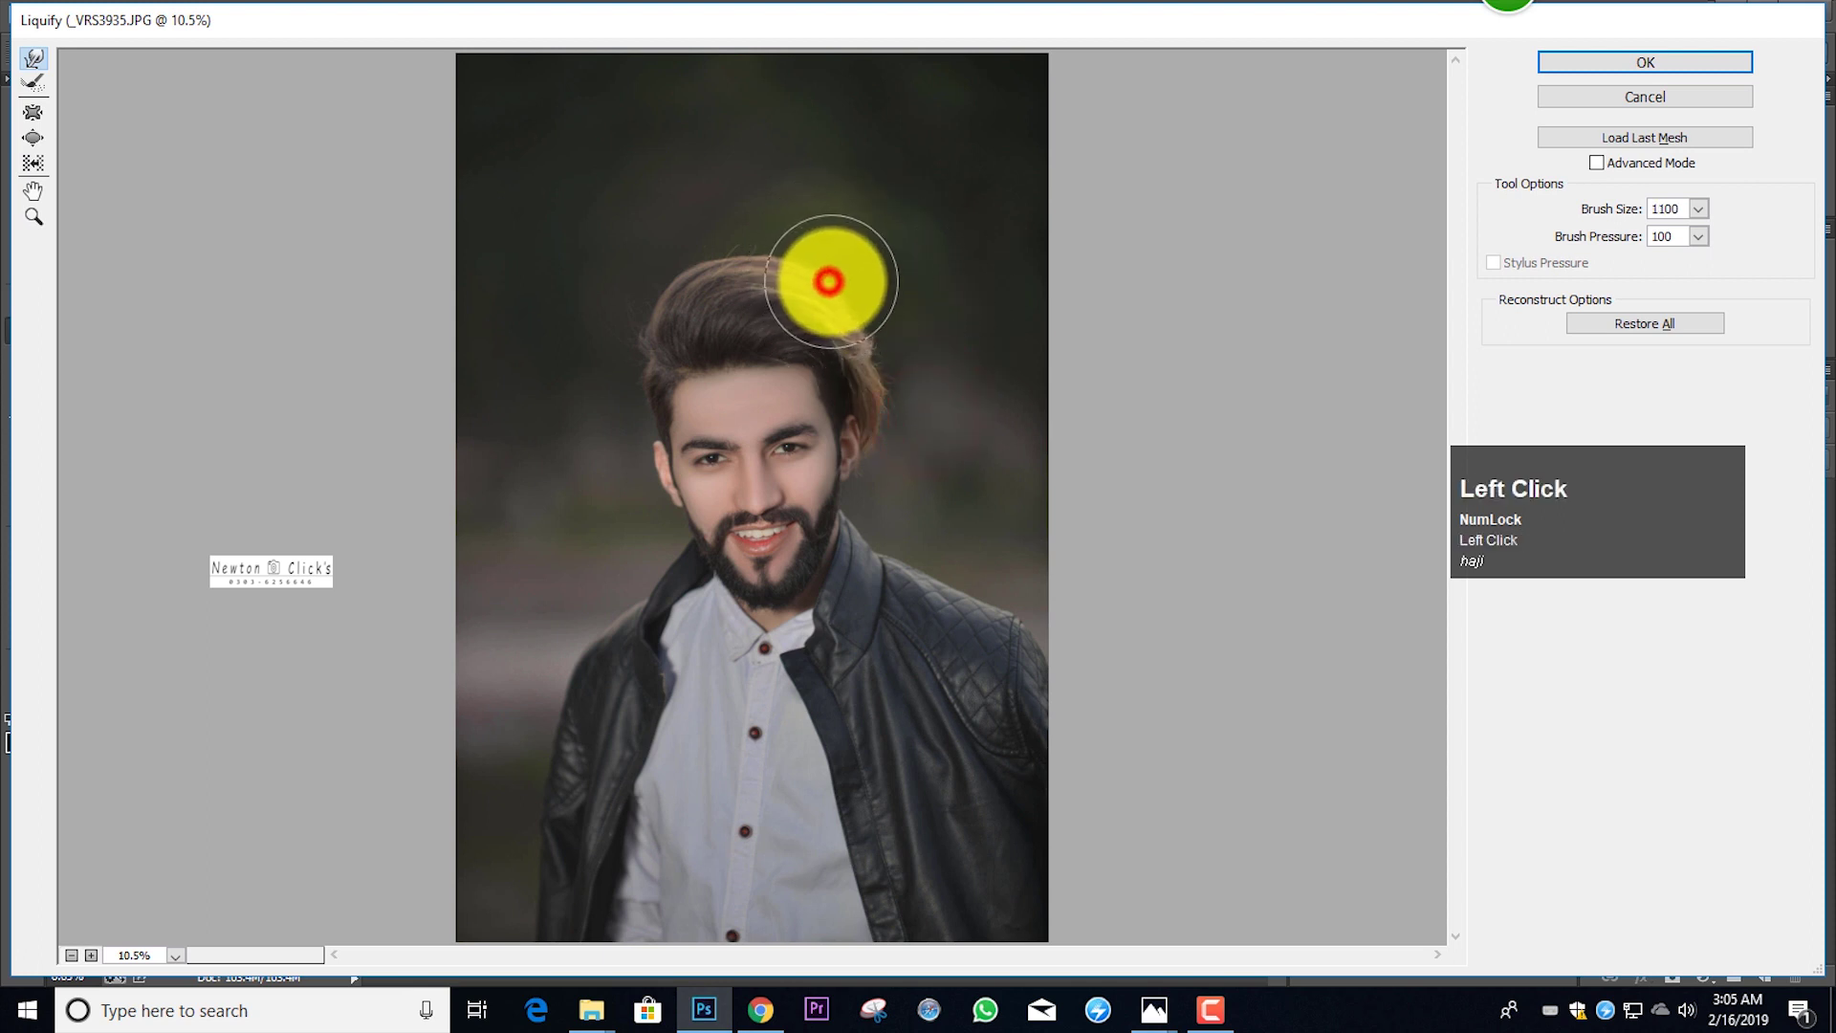
{"action": "left_click", "coordinate": [865, 258]}
{"action": "key", "text": "bracketright"}
{"action": "key", "text": "bracketright"}
{"action": "key", "text": "bracketright"}
{"action": "key", "text": "bracketright"}
{"action": "key", "text": "bracketright"}
{"action": "left_click", "coordinate": [635, 233]}
{"action": "key", "text": "bracketright"}
{"action": "key", "text": "bracketright"}
{"action": "key", "text": "bracketright"}
{"action": "key", "text": "bracketright"}
{"action": "left_click", "coordinate": [701, 275]}
Tidy the hairline contour on the front side of the quiff using progressively smaller warp brushes
{"action": "key", "text": "bracketleft"}
{"action": "key", "text": "bracketleft"}
{"action": "key", "text": "bracketleft"}
{"action": "key", "text": "bracketleft"}
{"action": "key", "text": "bracketleft"}
{"action": "left_click", "coordinate": [643, 295]}
{"action": "key", "text": "bracketleft"}
{"action": "key", "text": "bracketleft"}
{"action": "key", "text": "bracketleft"}
{"action": "left_click", "coordinate": [615, 337]}
Smooth the back contour of the hair with a 1000 px warp brush and apply the Liquify changes
{"action": "key", "text": "bracketright"}
{"action": "key", "text": "bracketright"}
{"action": "left_click", "coordinate": [869, 245]}
{"action": "key", "text": "bracketright"}
{"action": "left_click", "coordinate": [928, 383]}
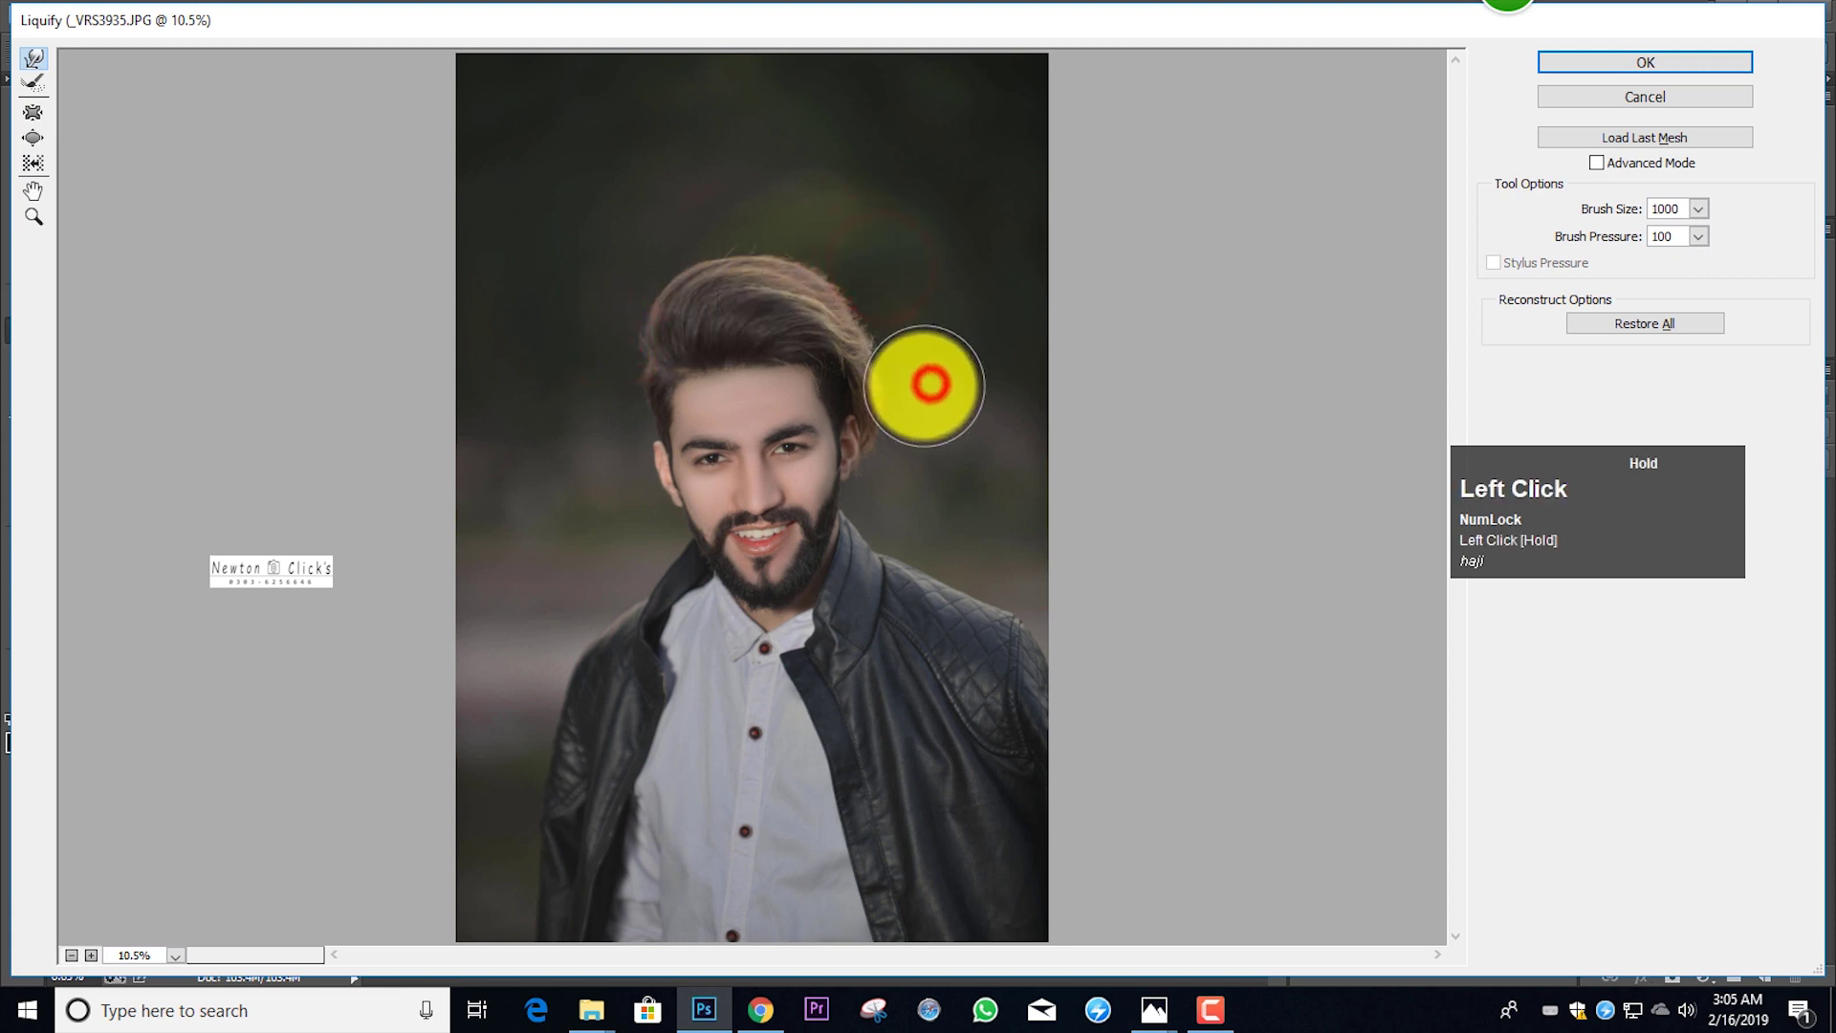
{"action": "left_click", "coordinate": [1631, 71]}
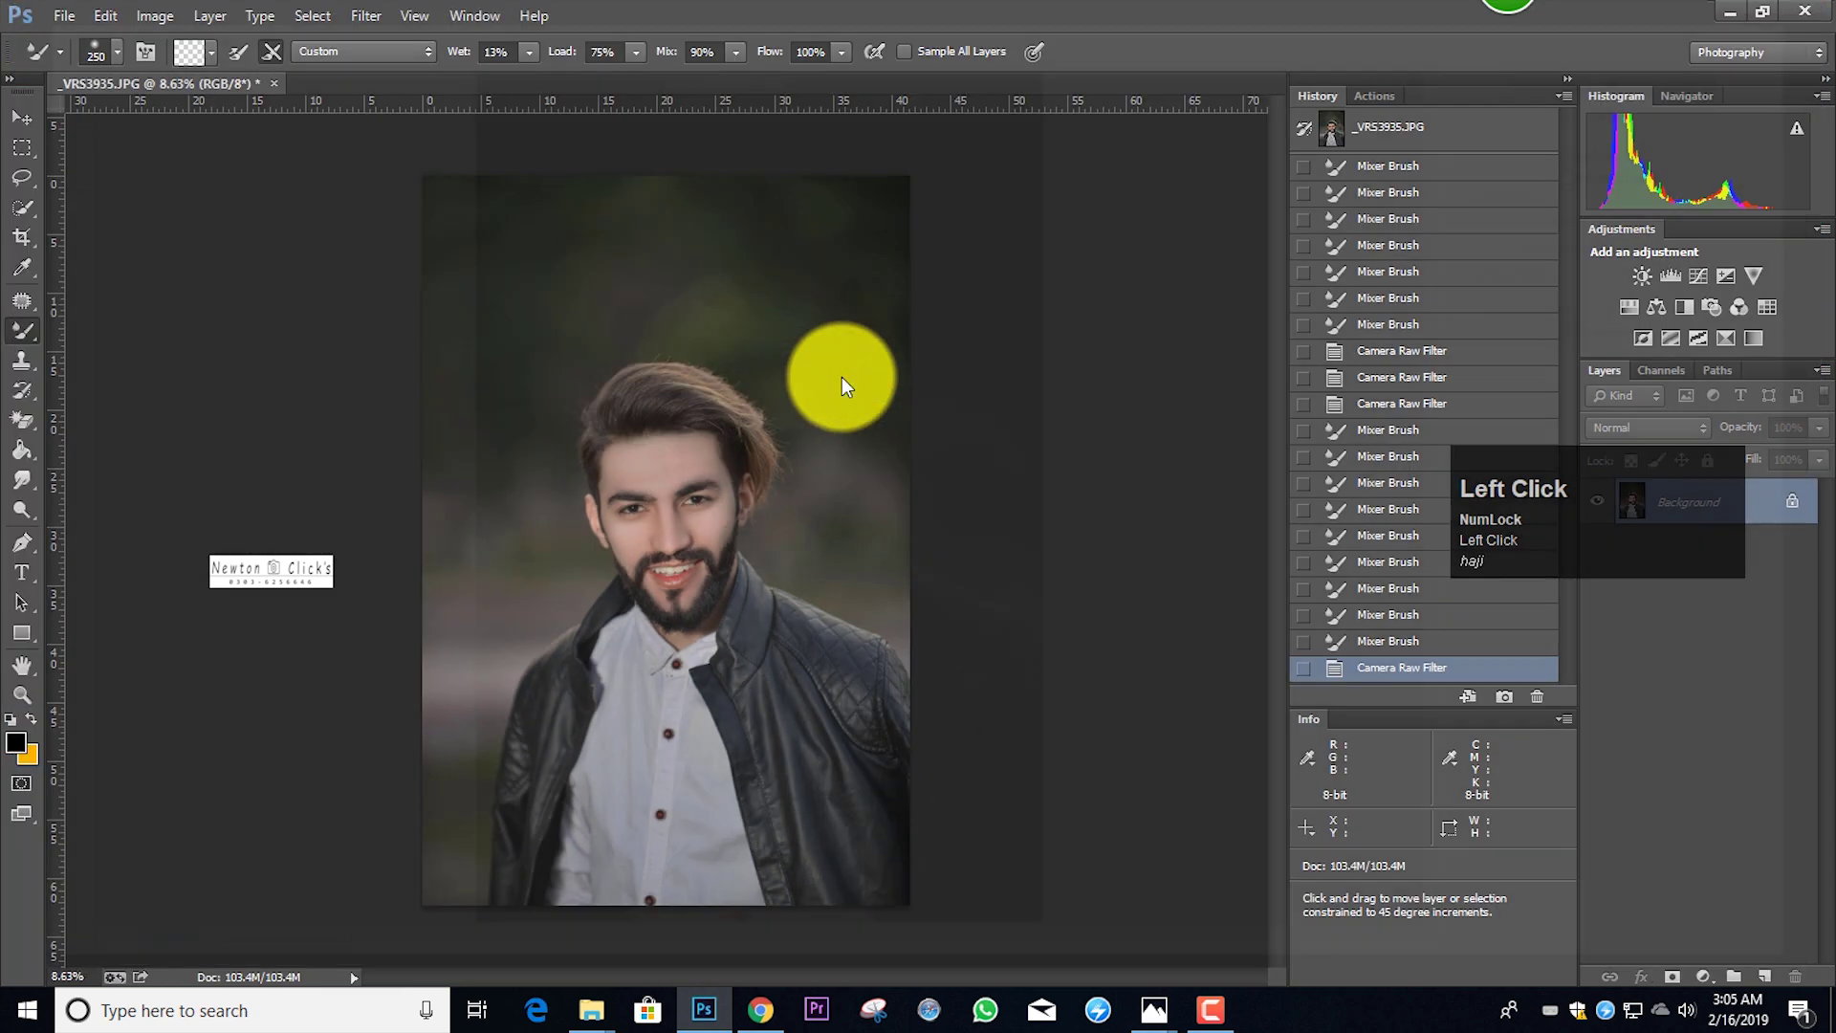
Open the Camera Raw filter and set Exposure +0.10, Highlights +8, Shadows -40, Whites +24 and Blacks -16, and adjust Vibrance
{"action": "scroll", "coordinate": [808, 399], "scroll_direction": "up", "scroll_amount": 1}
{"action": "scroll", "coordinate": [709, 484], "scroll_direction": "down", "scroll_amount": 1}
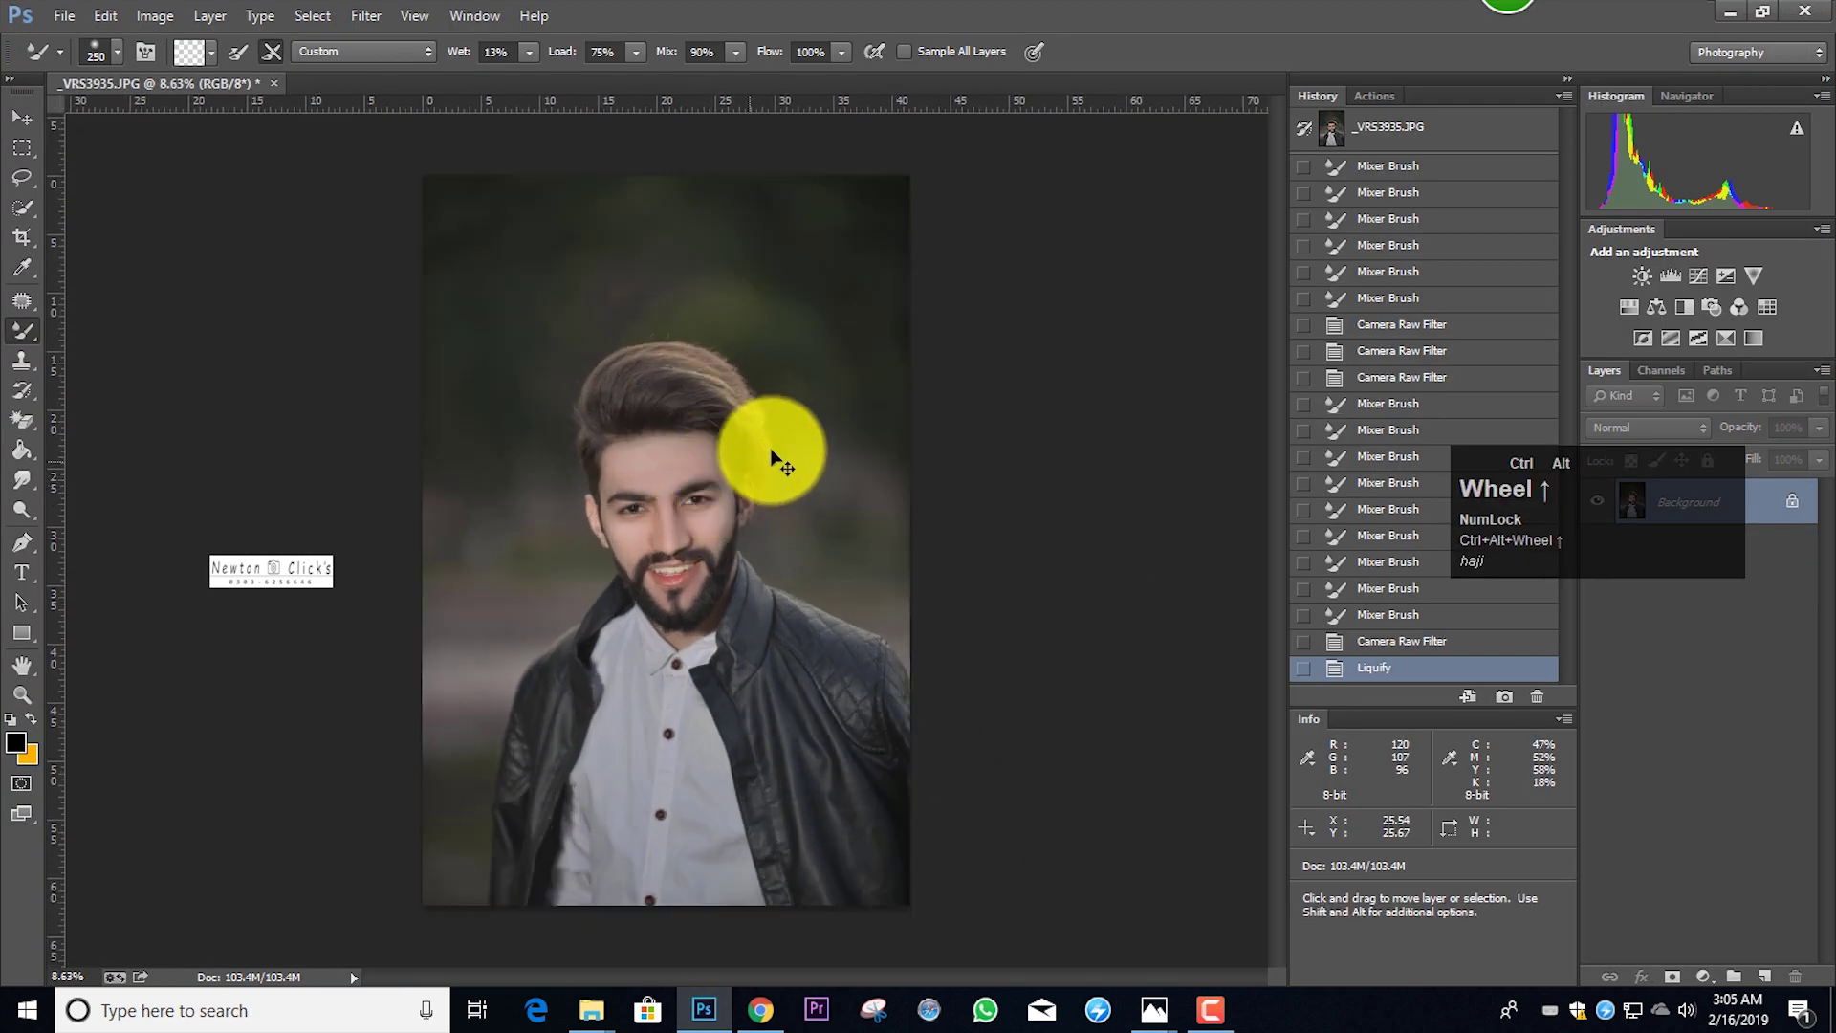
{"action": "key", "text": "ctrl+shift+a"}
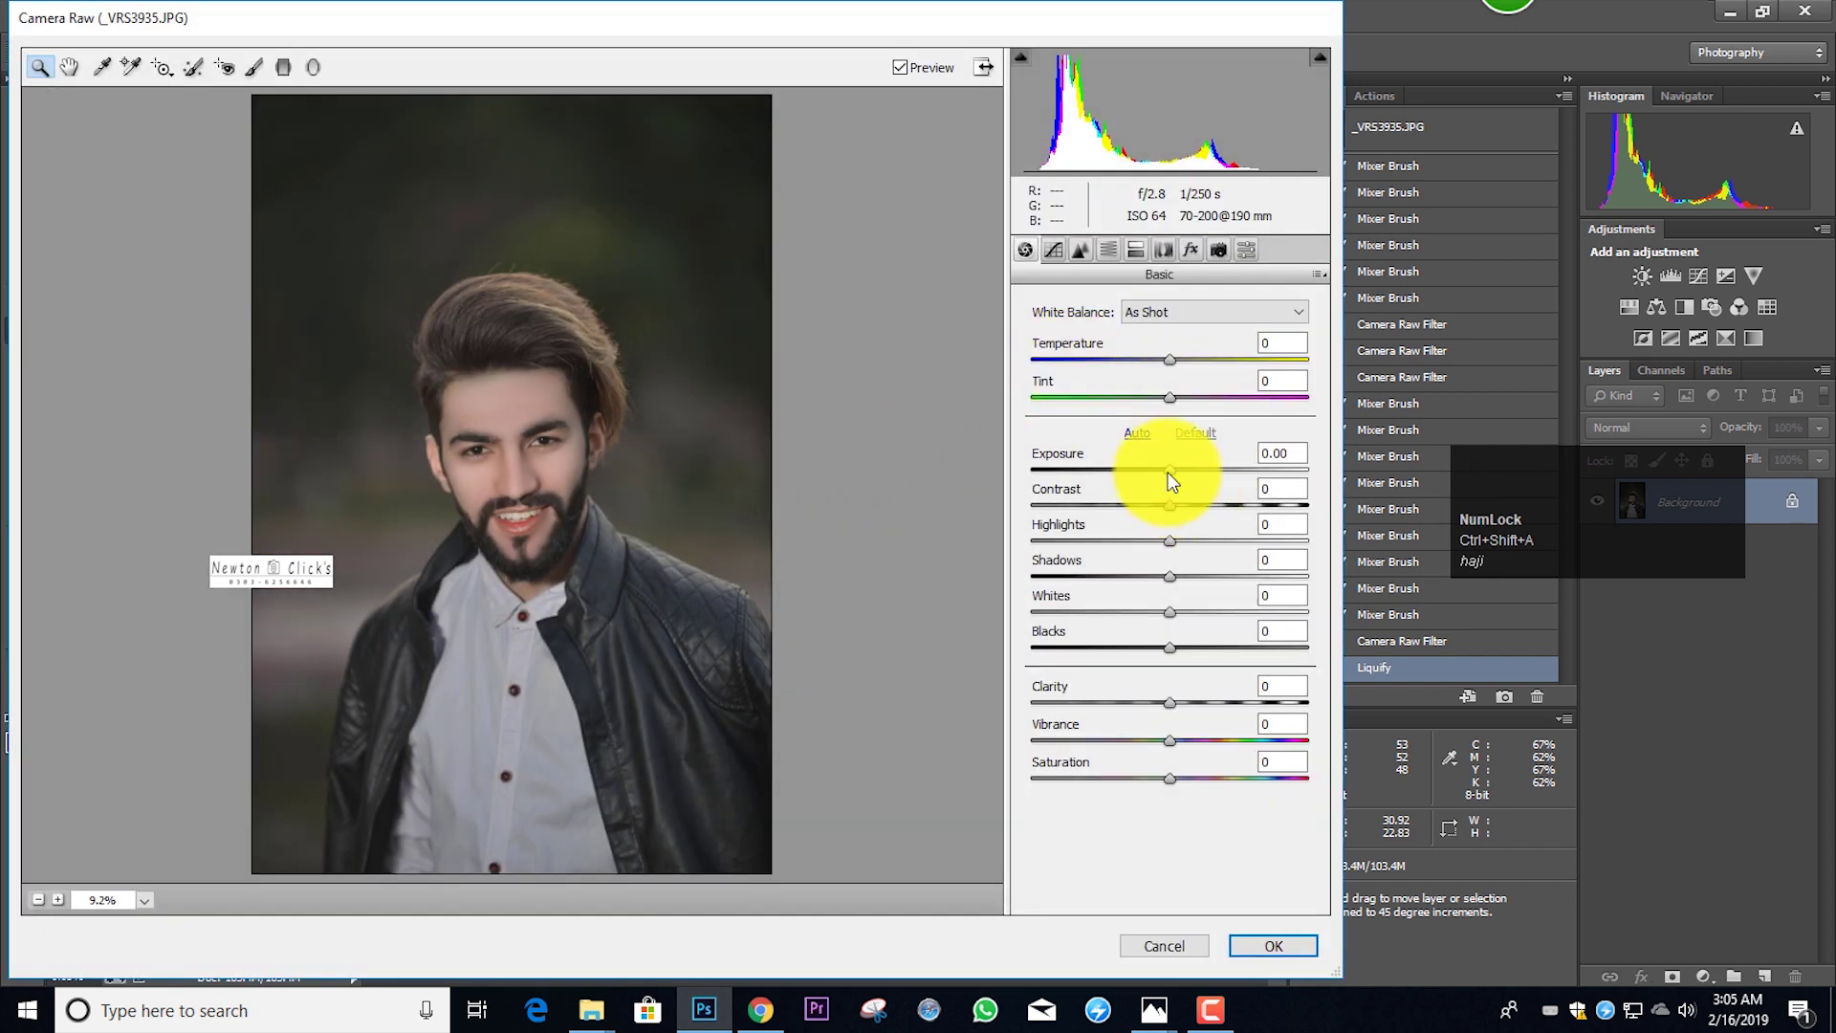
{"action": "left_click_drag", "start_coordinate": [1171, 471], "coordinate": [1170, 473]}
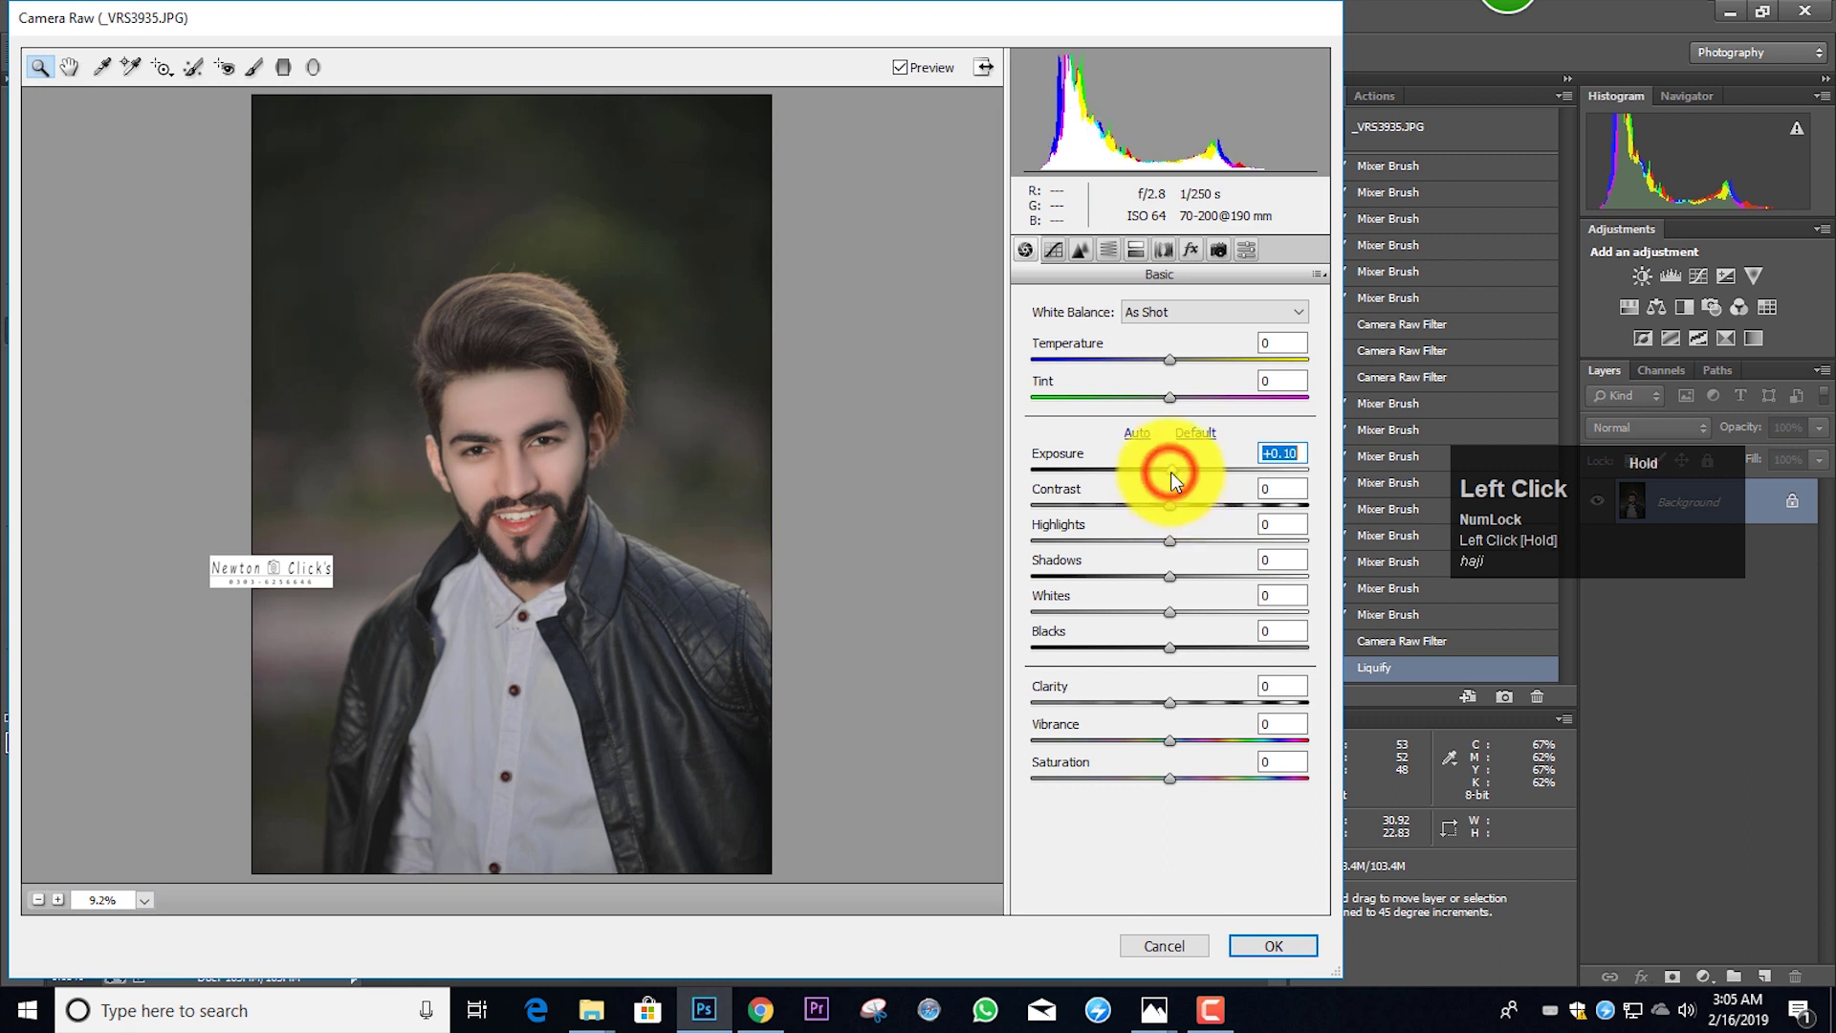
{"action": "left_click_drag", "start_coordinate": [1169, 538], "coordinate": [1203, 612]}
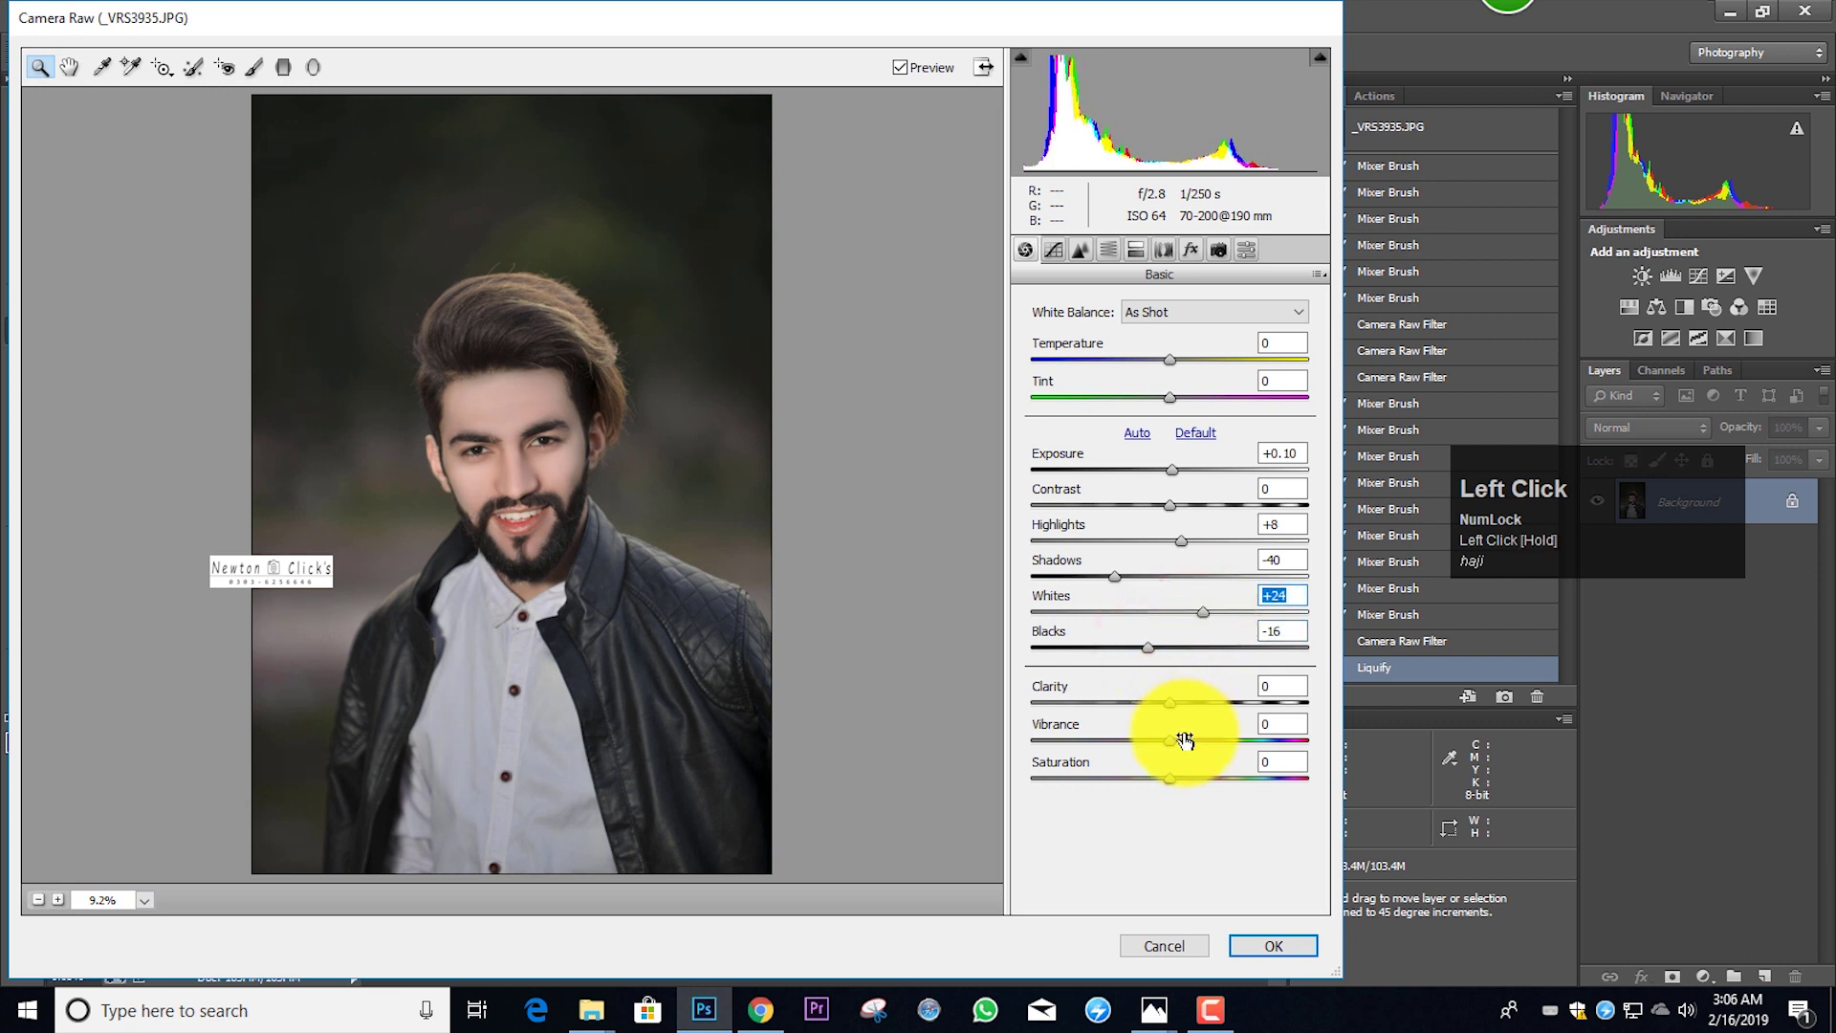
{"action": "left_click_drag", "start_coordinate": [1191, 743], "coordinate": [1192, 743]}
Adjust the Oranges in the HSL saturation settings, go through the luminance settings, and apply the Camera Raw filter
{"action": "left_click", "coordinate": [1106, 251]}
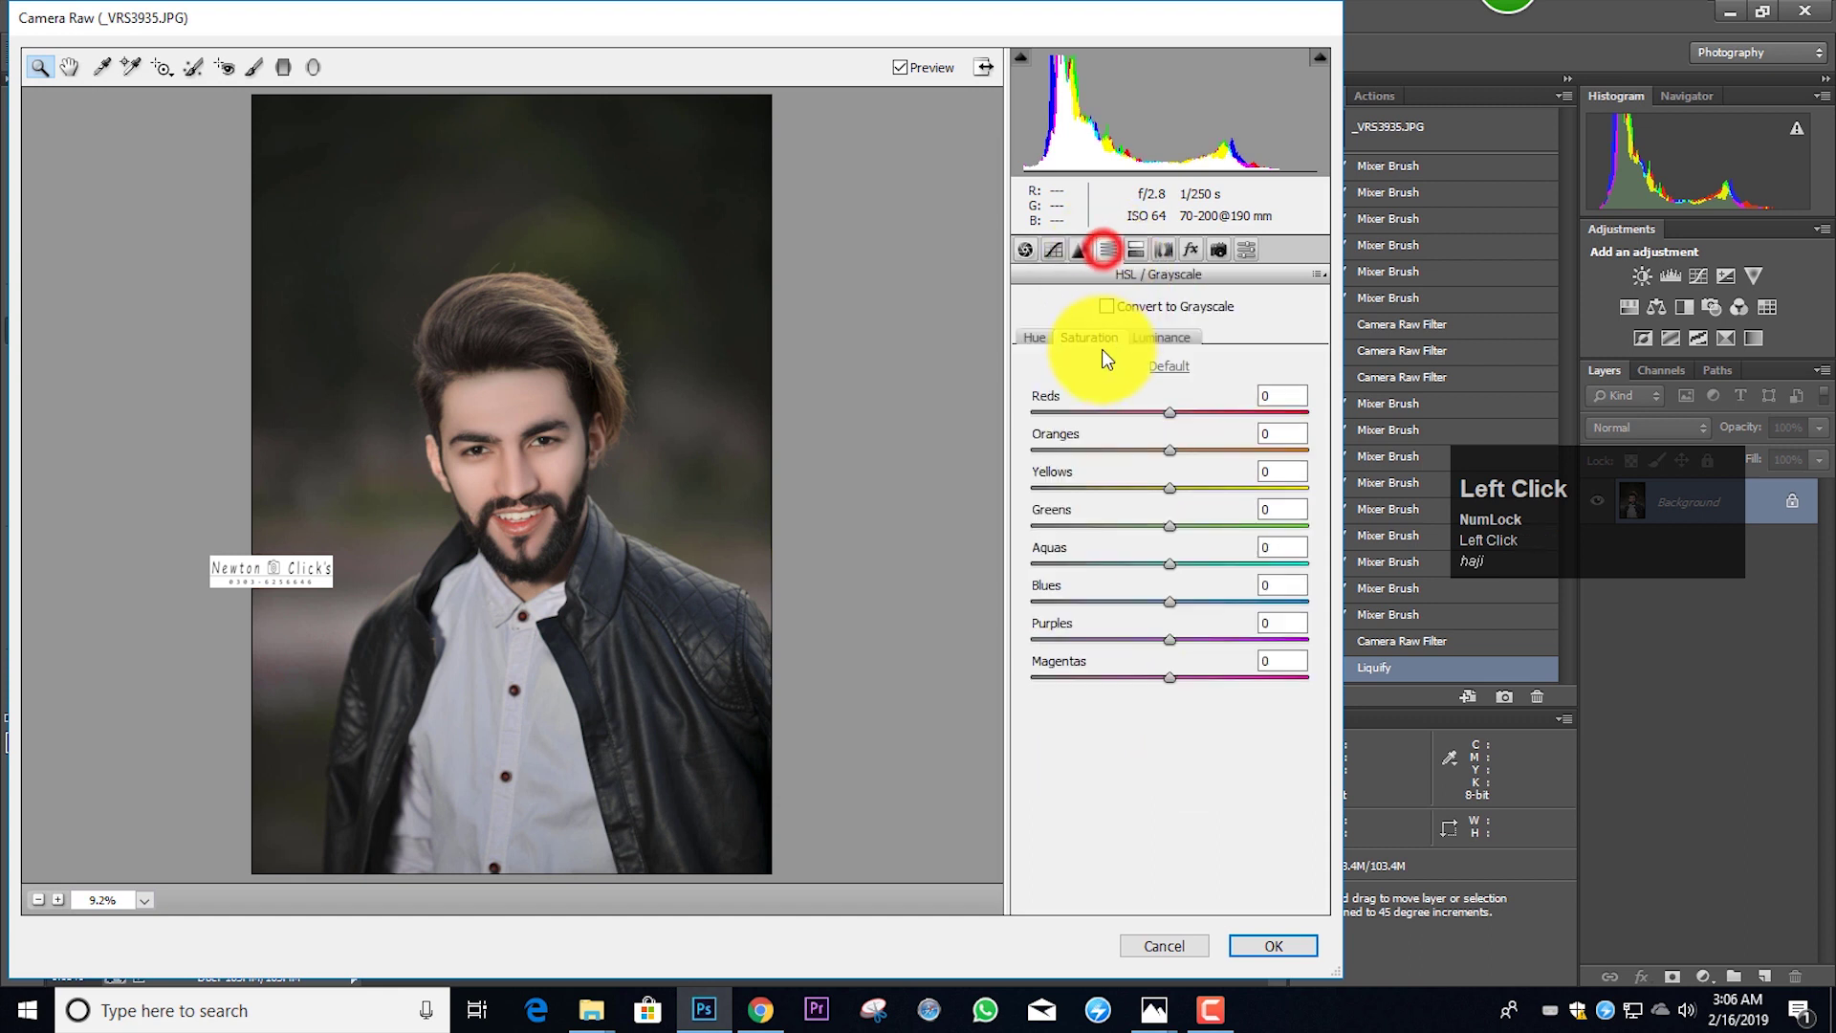
{"action": "left_click_drag", "start_coordinate": [1170, 449], "coordinate": [1194, 445]}
{"action": "left_click", "coordinate": [1172, 336]}
{"action": "left_click", "coordinate": [1282, 945]}
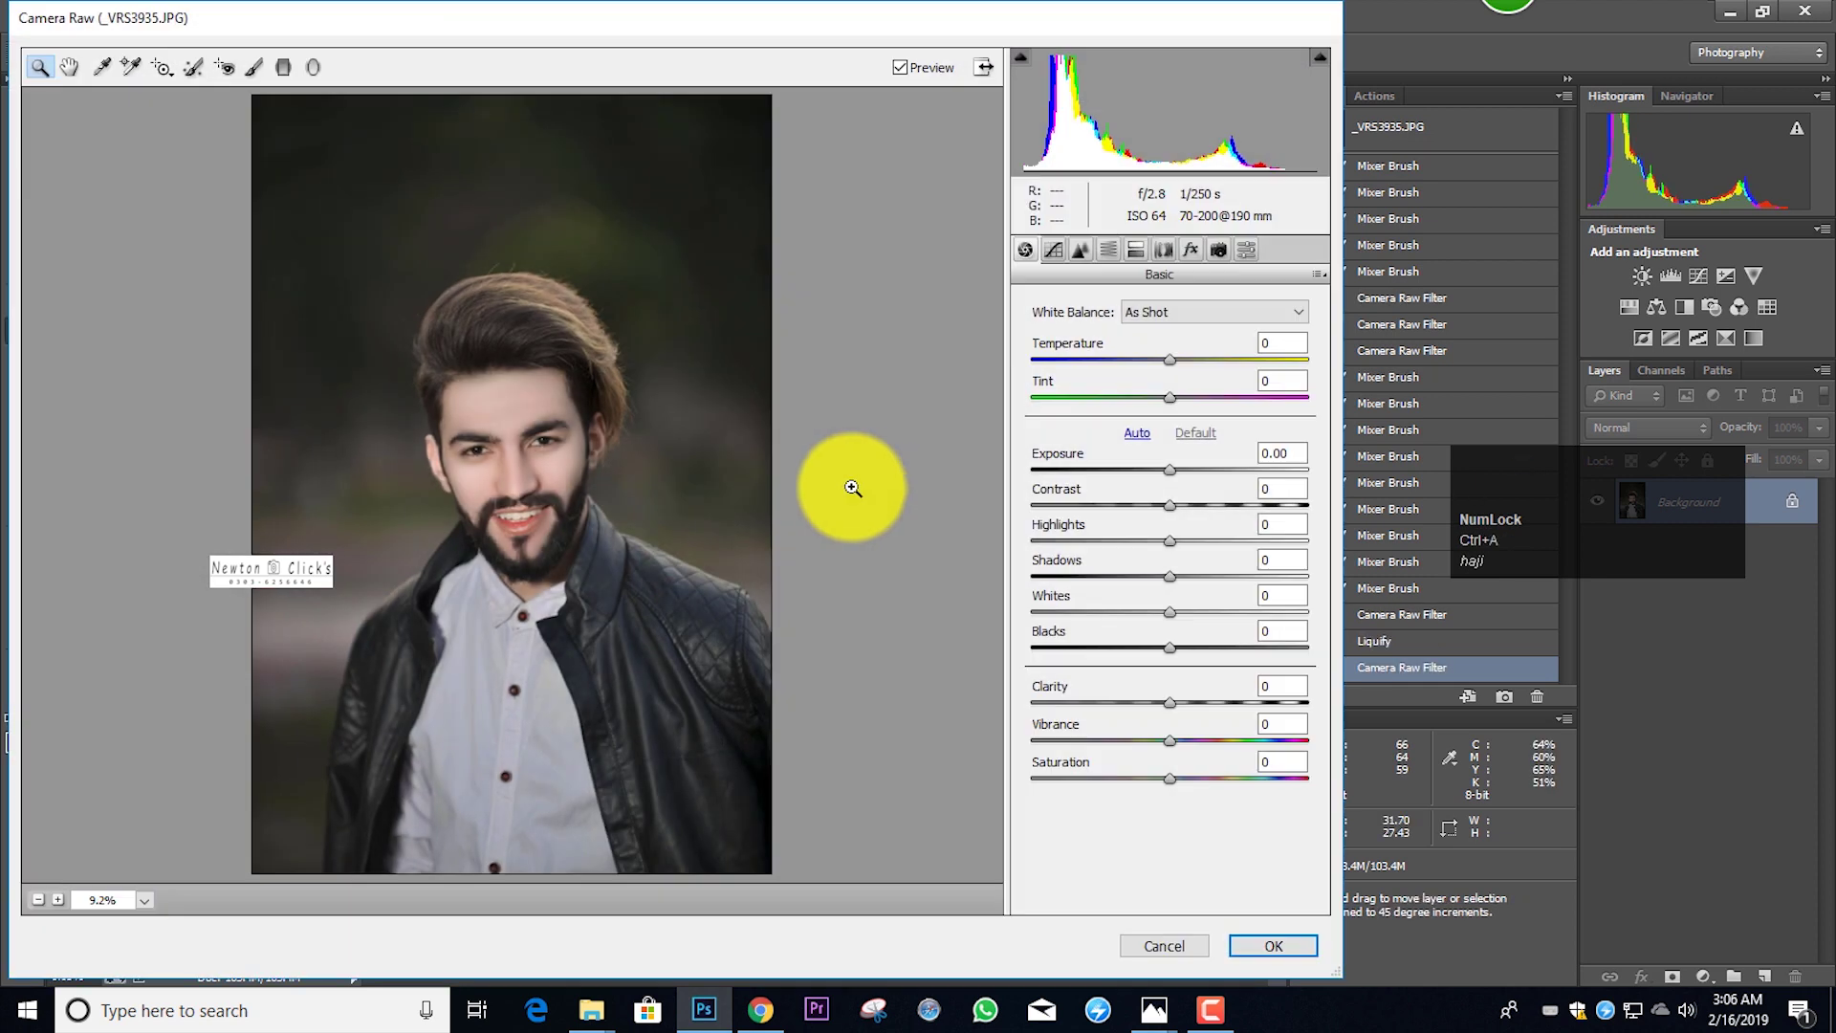
Try another Camera Raw pass that pulls down the Greens through Blues range in the HSL settings
{"action": "left_click", "coordinate": [1109, 252]}
{"action": "left_click_drag", "start_coordinate": [1172, 525], "coordinate": [1051, 591]}
{"action": "left_click", "coordinate": [1029, 339]}
{"action": "left_click", "coordinate": [1273, 944]}
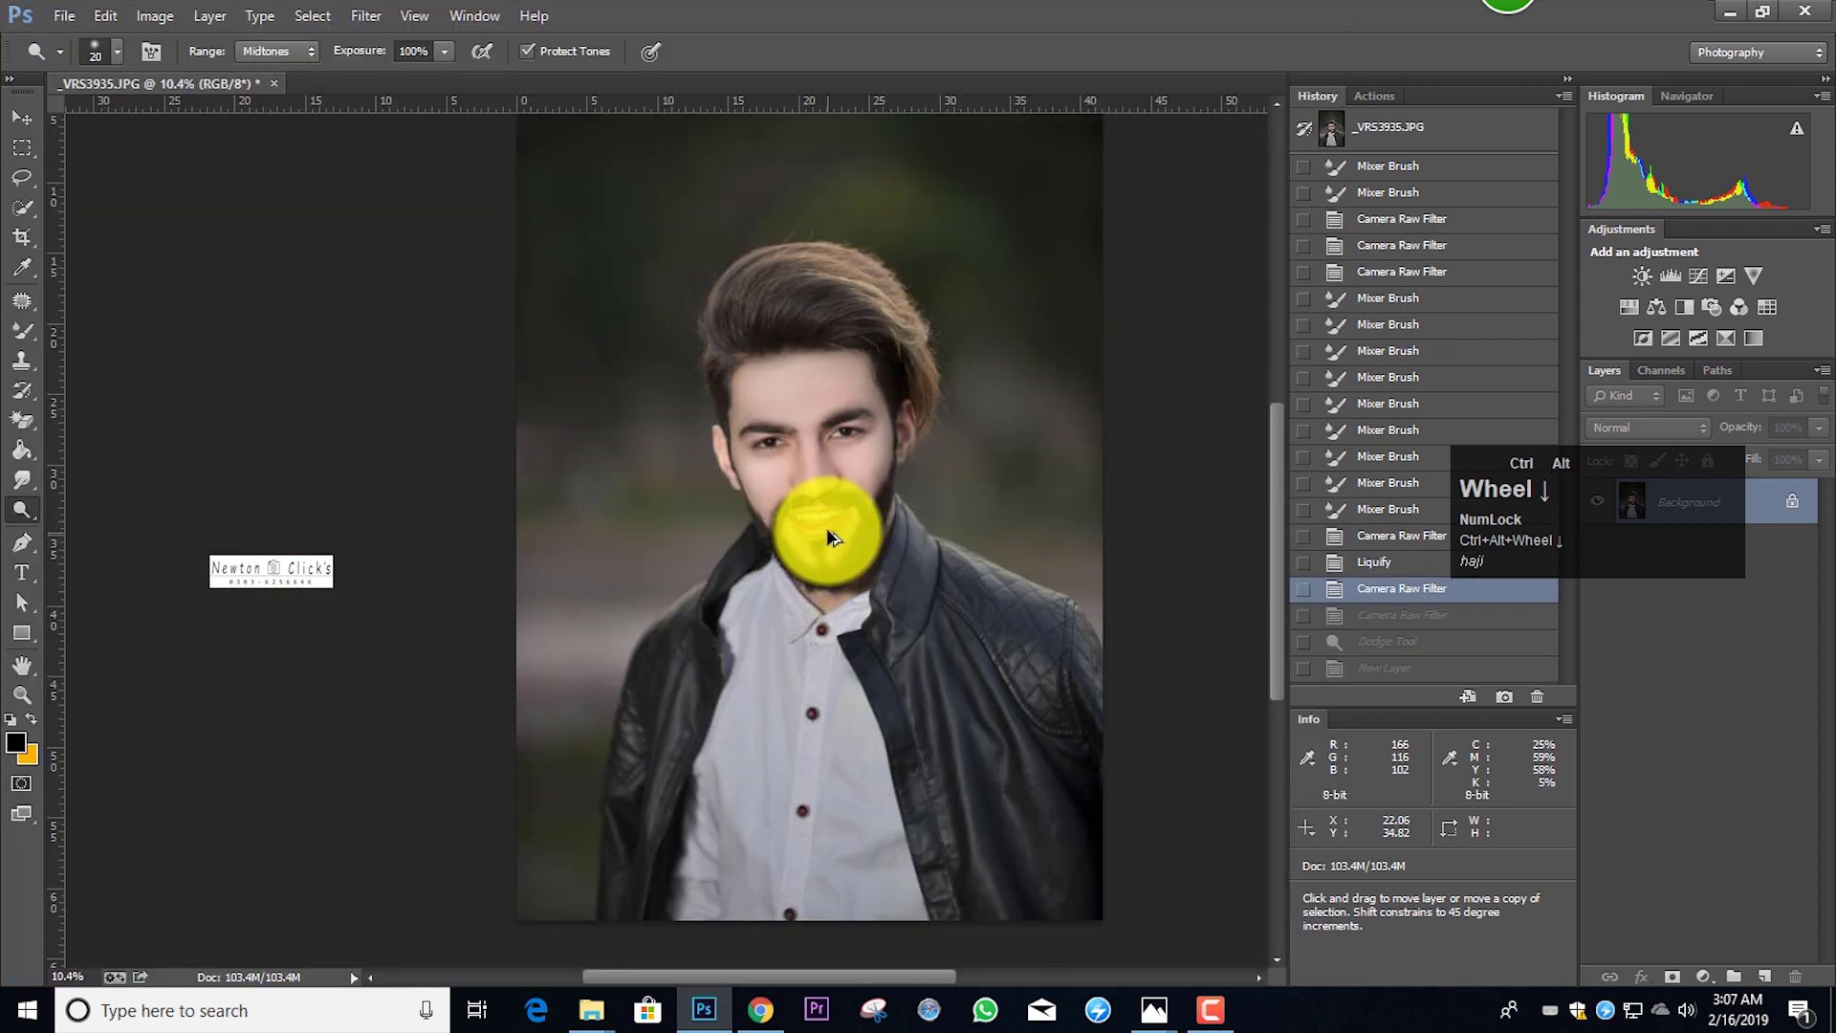
{"action": "scroll", "coordinate": [787, 482], "scroll_direction": "down", "scroll_amount": 2}
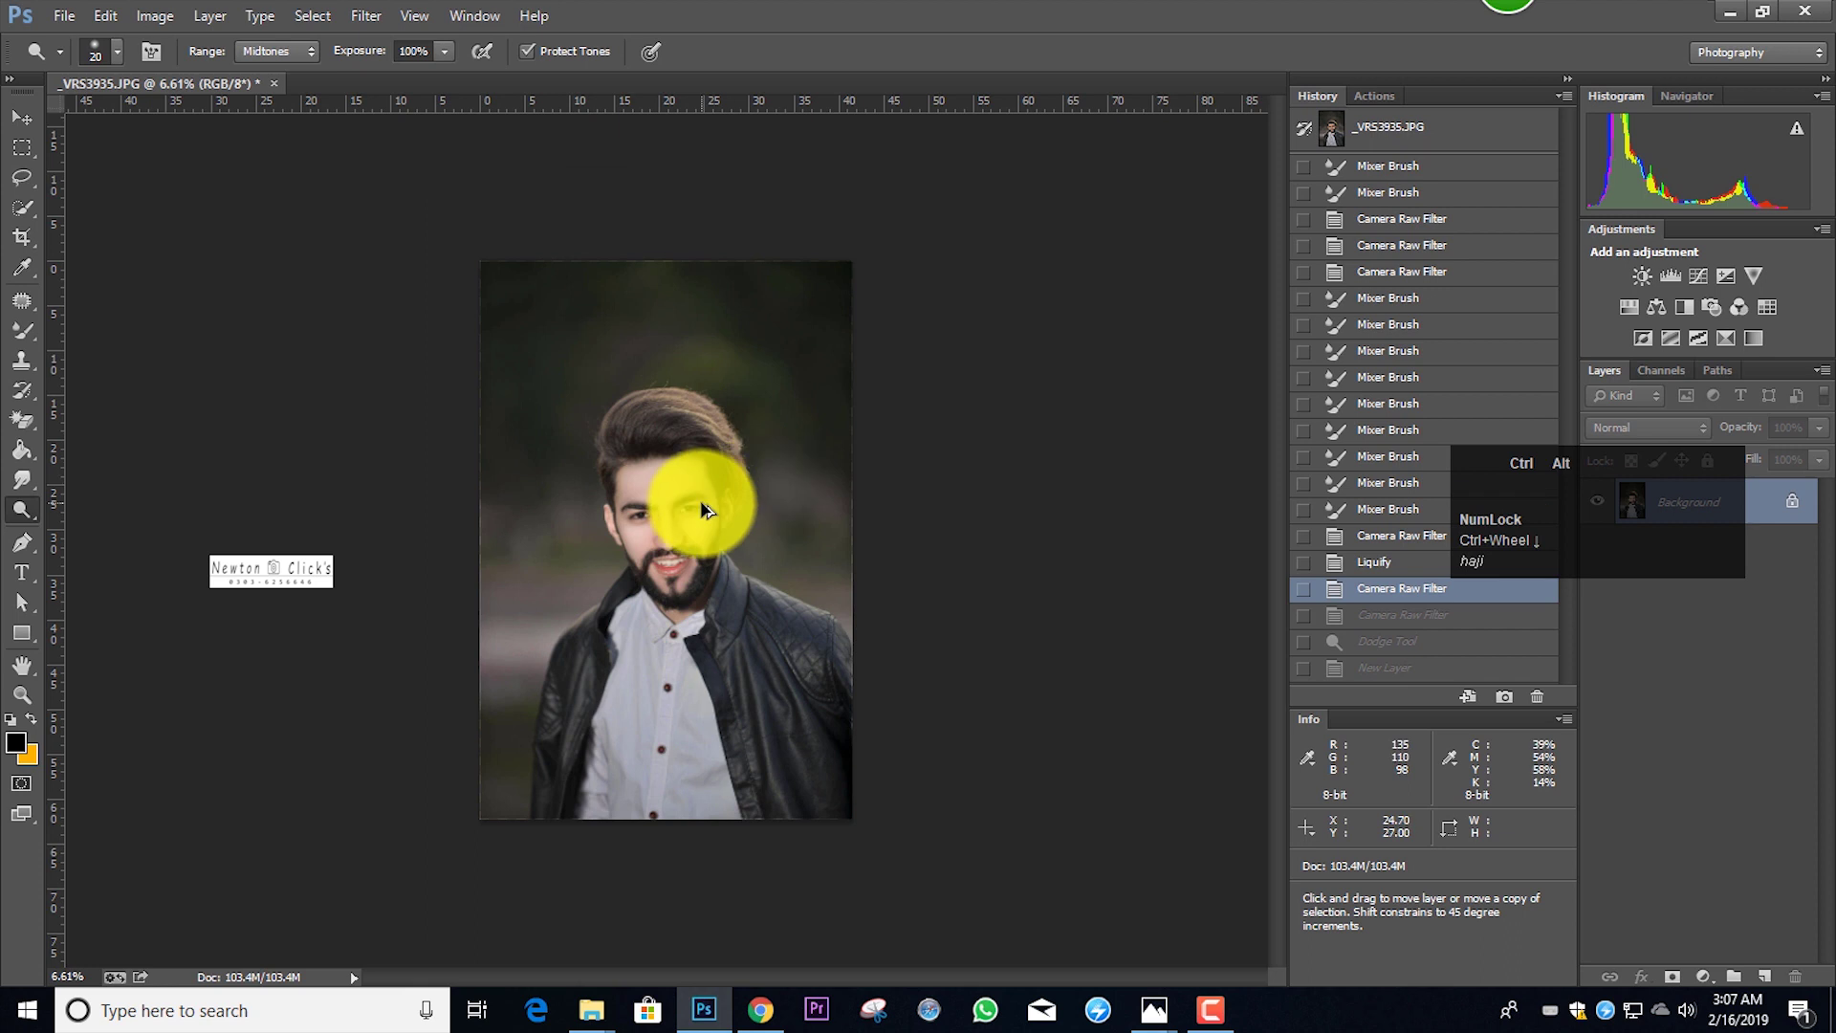
{"action": "scroll", "coordinate": [700, 501], "scroll_direction": "up", "scroll_amount": 3}
{"action": "scroll", "coordinate": [729, 545], "scroll_direction": "down", "scroll_amount": 1}
{"action": "scroll", "coordinate": [729, 545], "scroll_direction": "up", "scroll_amount": 1}
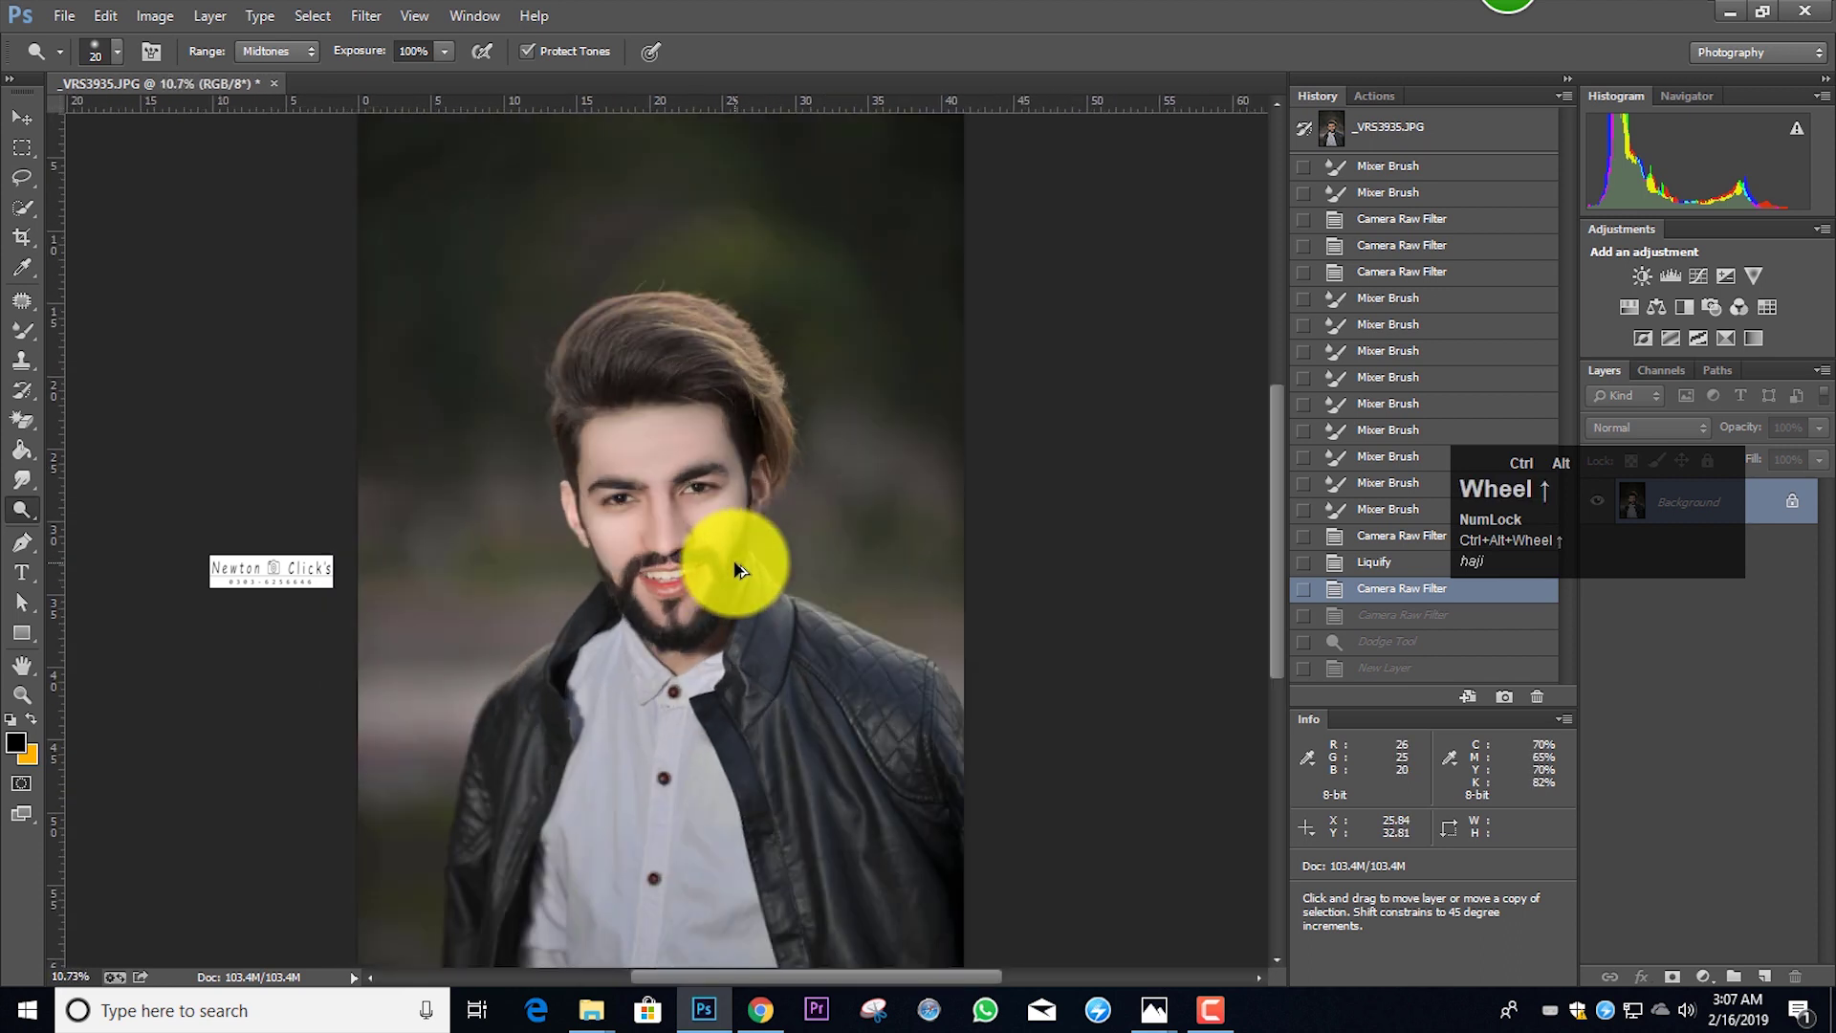